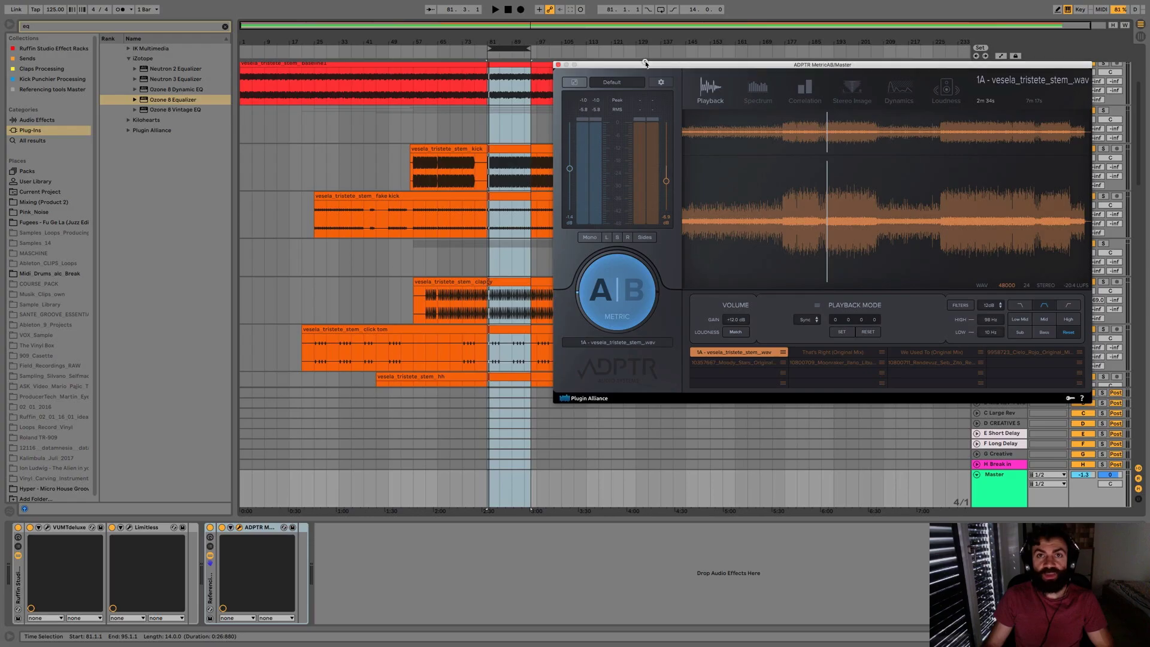
Step: Switch Metric AB to the reference (B) and play the arrangement from bar 81 with the plugin window moved aside
{"action": "left_click_drag", "start_coordinate": [646, 63], "coordinate": [623, 72]}
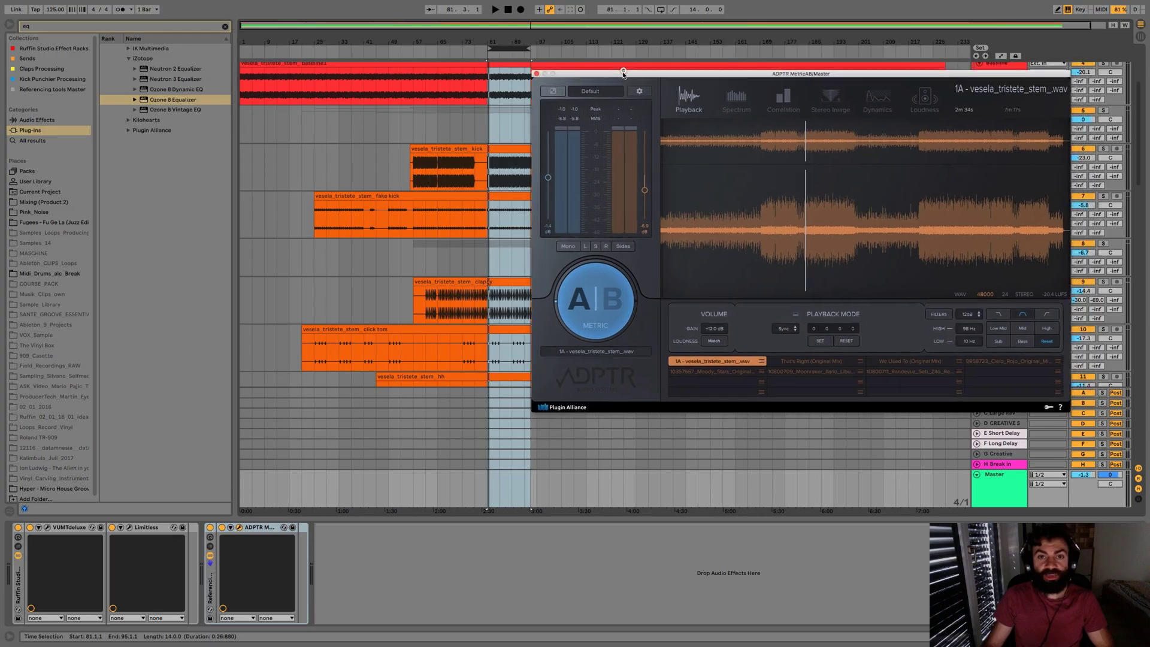
{"action": "left_click", "coordinate": [614, 315]}
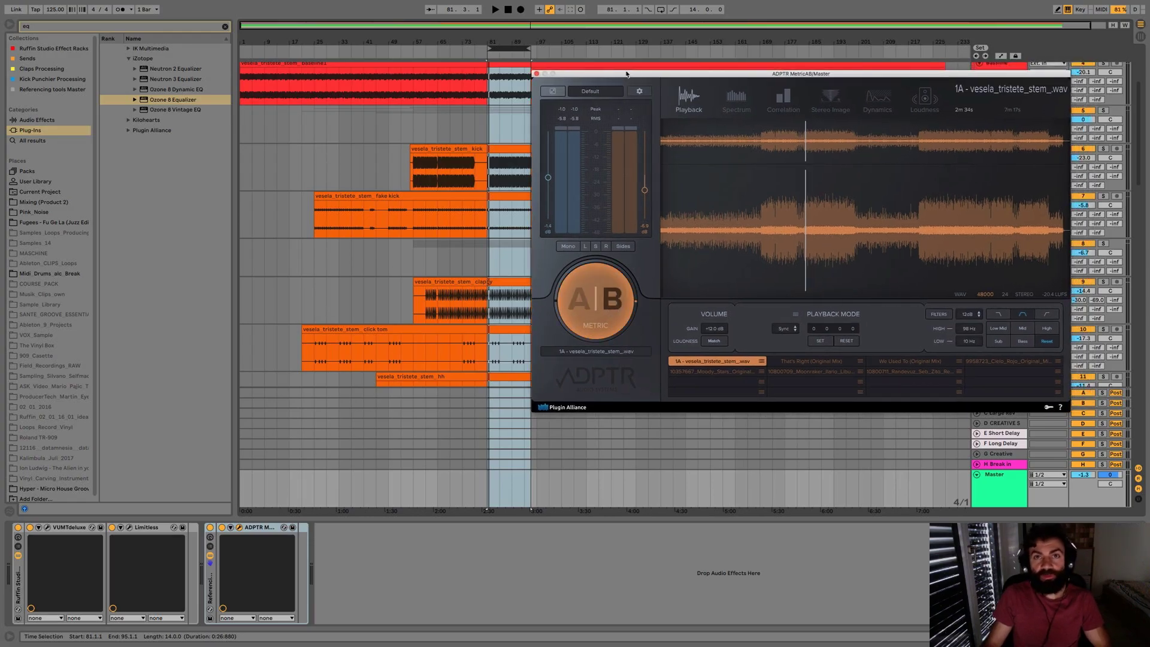
{"action": "key", "text": "space"}
{"action": "left_click_drag", "start_coordinate": [626, 73], "coordinate": [264, 41]}
{"action": "left_click_drag", "start_coordinate": [175, 48], "coordinate": [658, 89]}
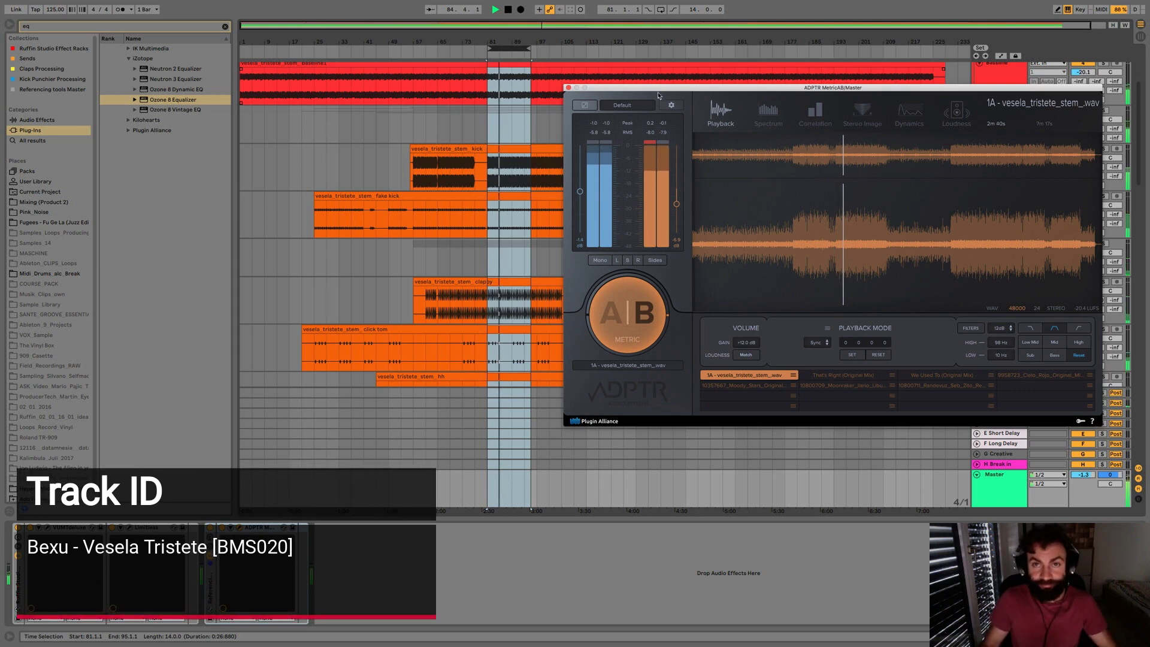
{"action": "left_click_drag", "start_coordinate": [658, 92], "coordinate": [657, 86]}
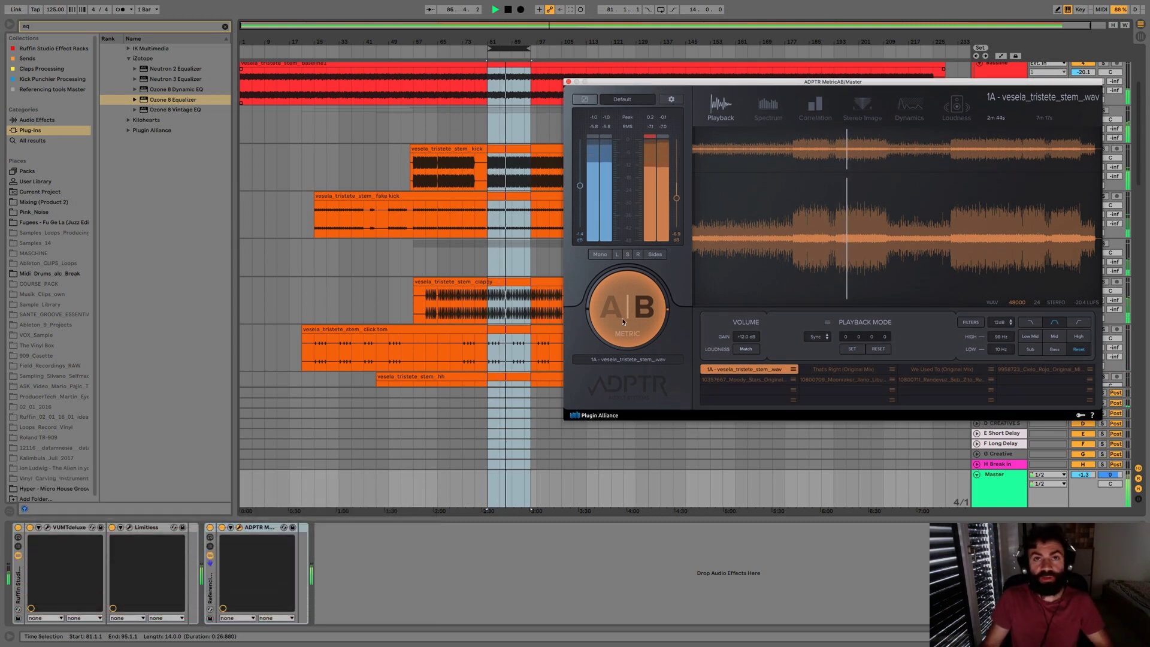
Step: Compare the mix (A) with the reference (B) by alternating between them, finishing on A, and close the Metric AB window
{"action": "left_click", "coordinate": [623, 320]}
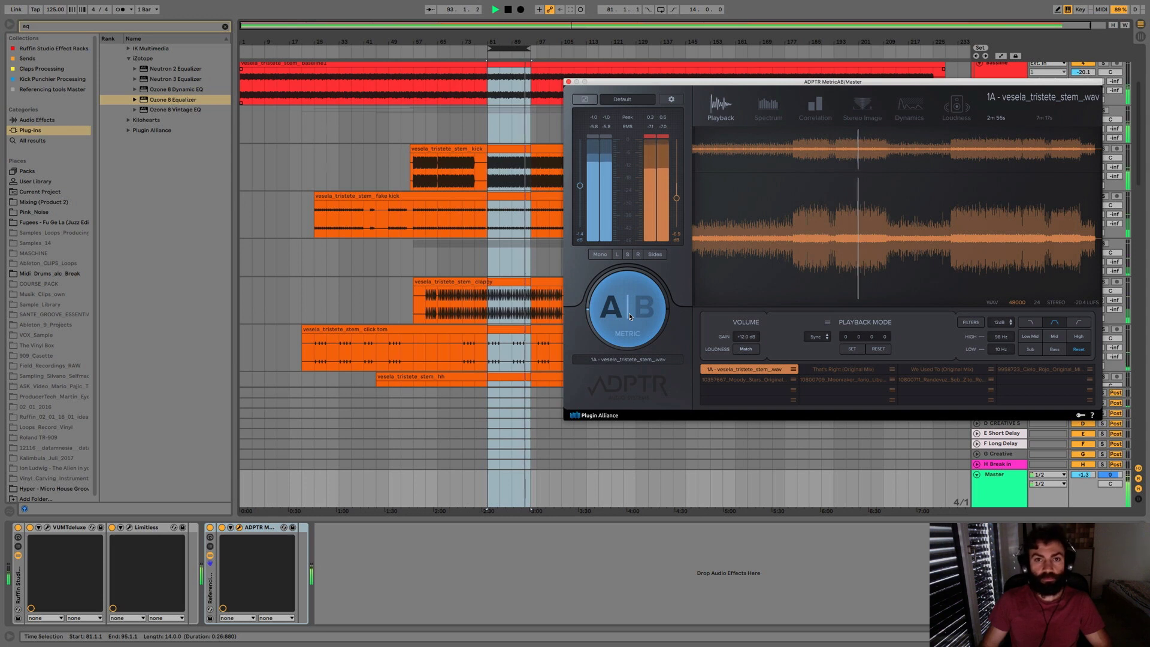
{"action": "left_click", "coordinate": [630, 317]}
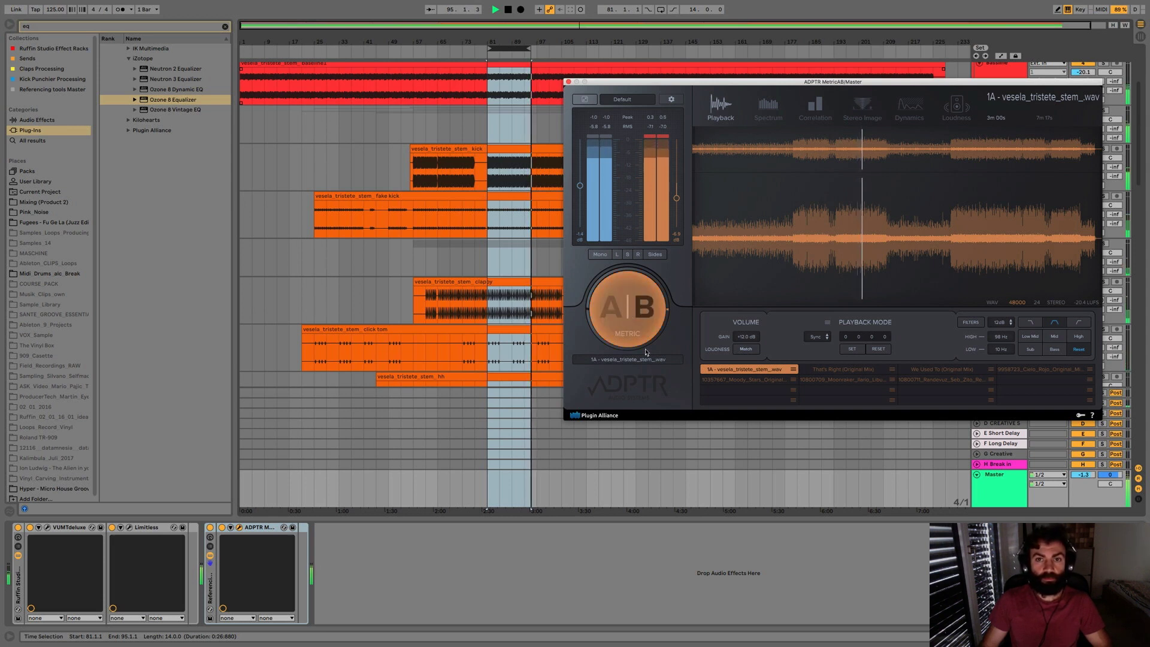
{"action": "left_click", "coordinate": [629, 321]}
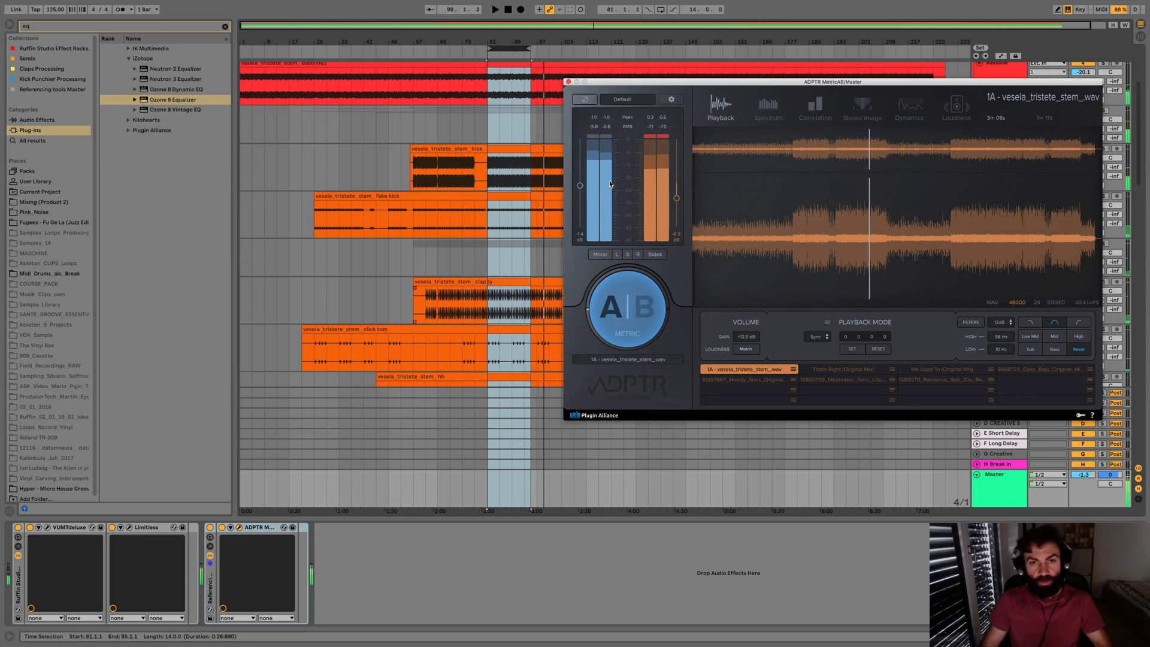
{"action": "left_click", "coordinate": [568, 83]}
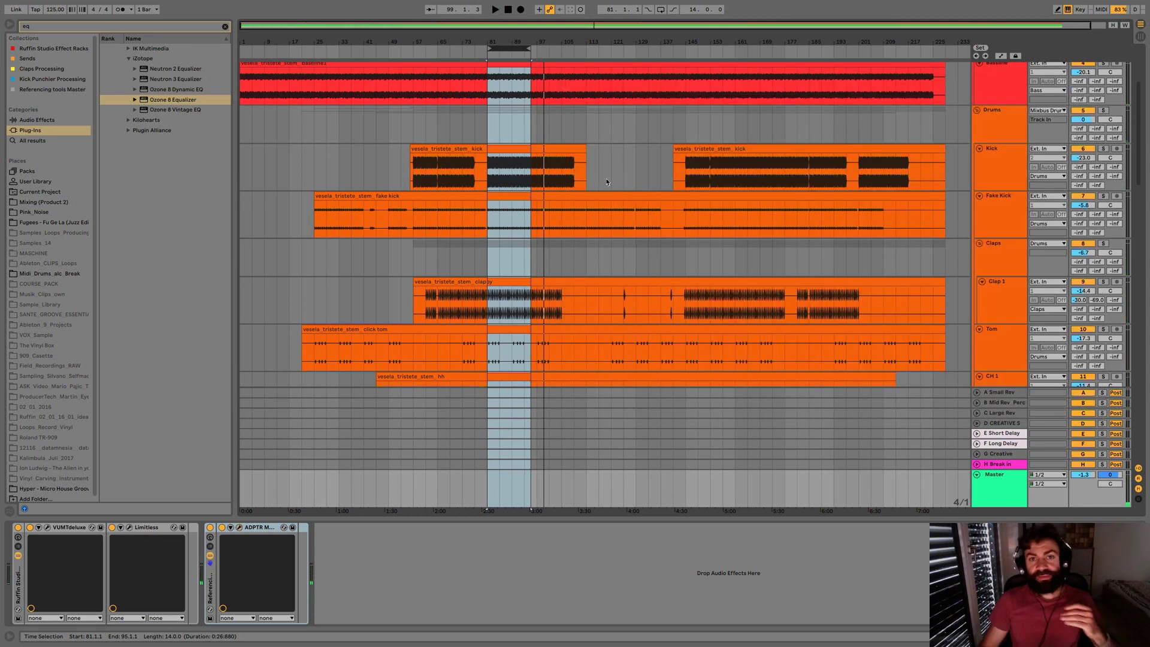
Step: Select the Bassline track, solo it and start playback from bar 81
{"action": "scroll", "coordinate": [607, 183], "scroll_direction": "up", "scroll_amount": 5}
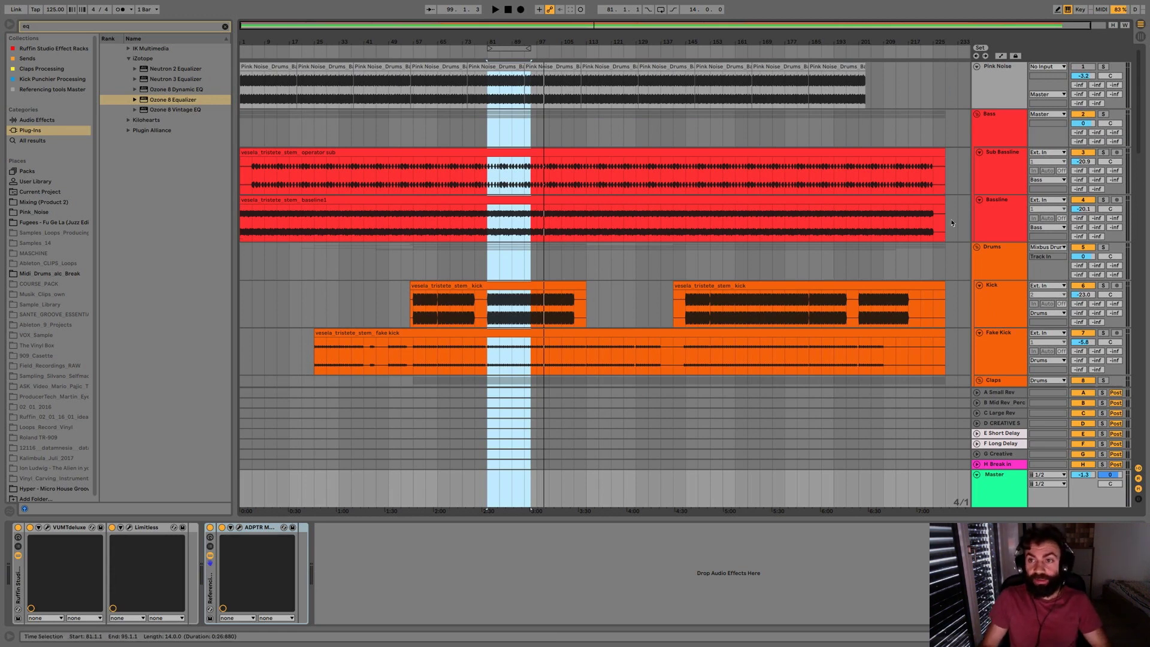
{"action": "left_click", "coordinate": [1020, 229]}
{"action": "left_click", "coordinate": [1104, 200]}
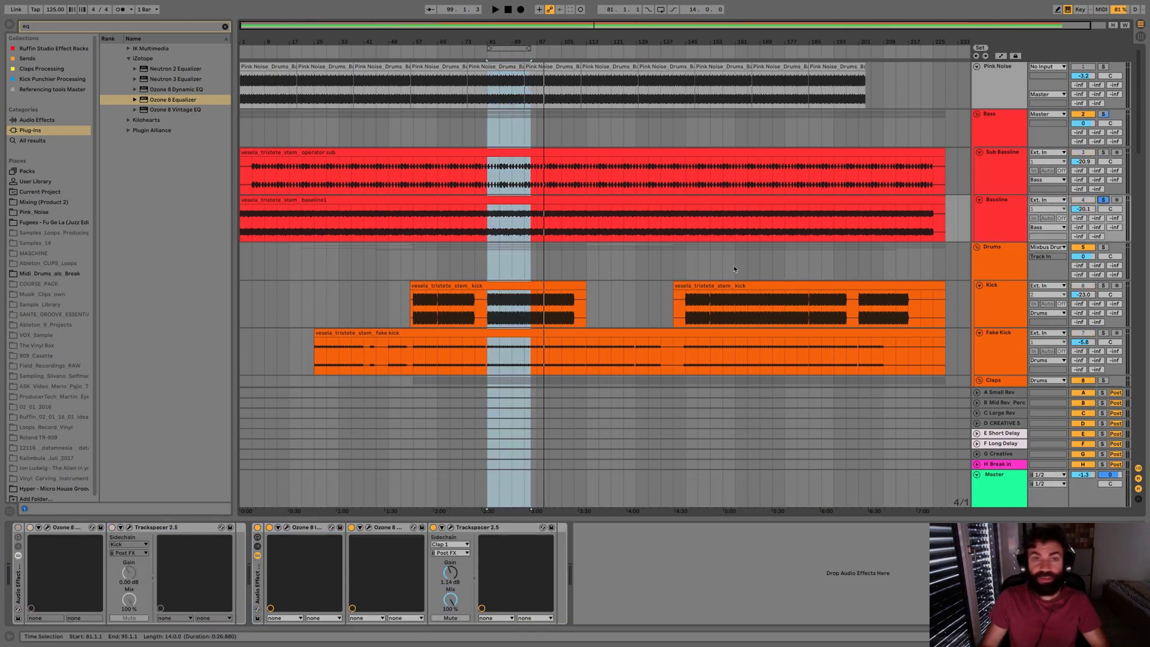
{"action": "key", "text": "space"}
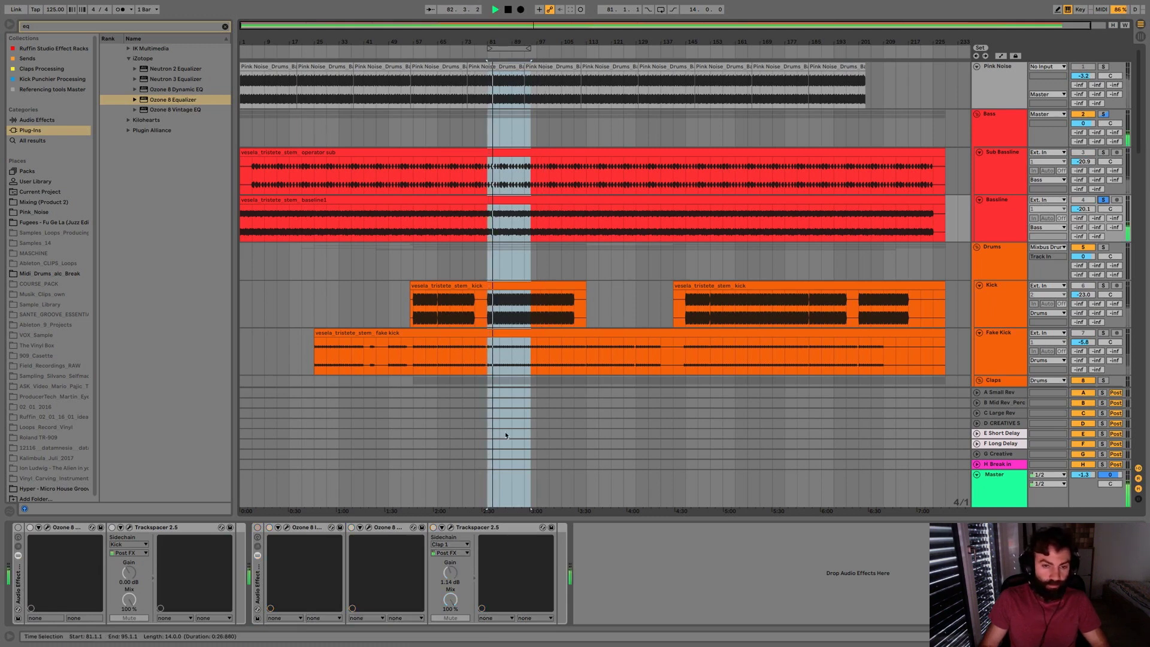
{"action": "scroll", "coordinate": [608, 333], "scroll_direction": "down", "scroll_amount": 3}
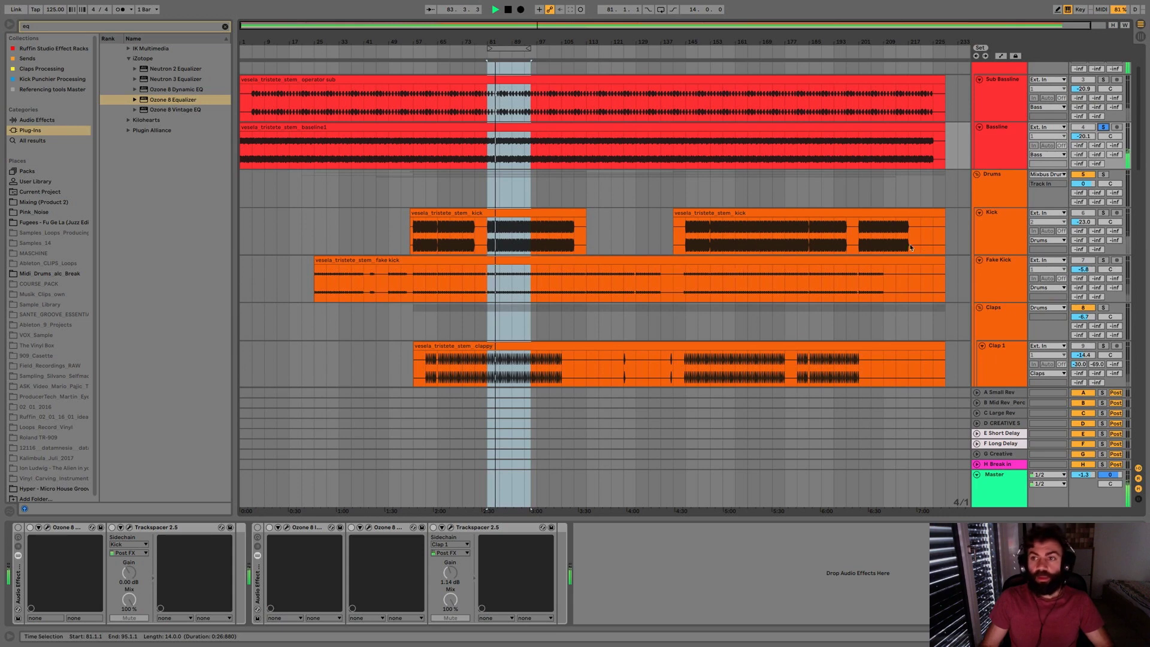
{"action": "scroll", "coordinate": [911, 247], "scroll_direction": "down", "scroll_amount": 3}
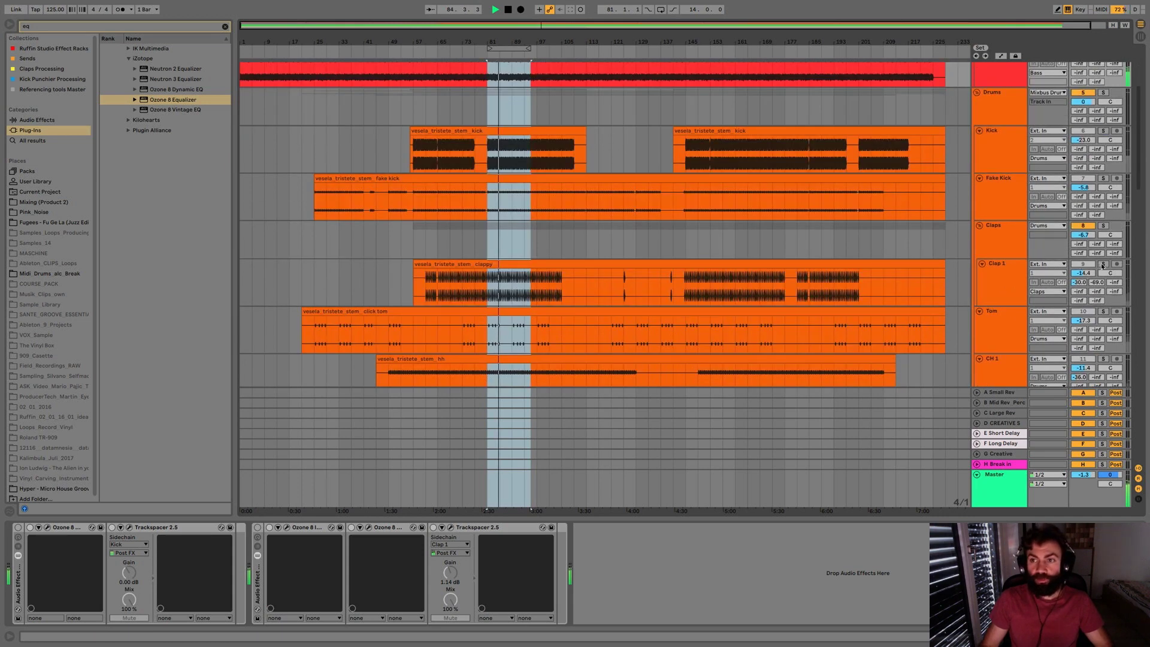
{"action": "left_click", "coordinate": [1102, 265]}
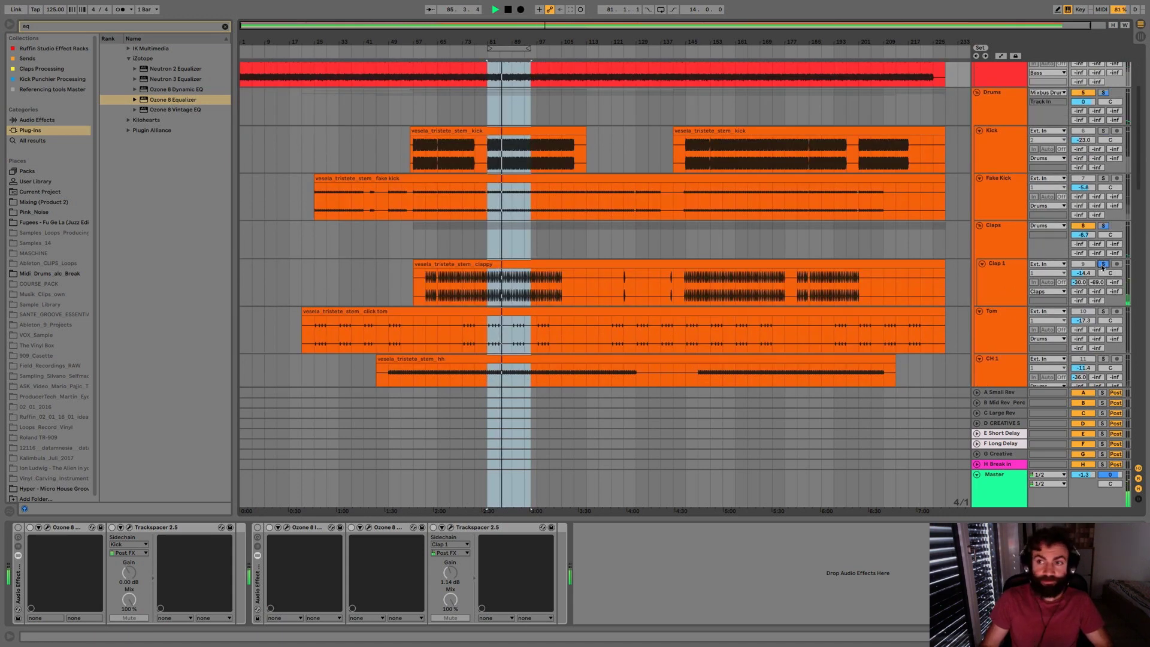
{"action": "scroll", "coordinate": [1107, 240], "scroll_direction": "up", "scroll_amount": 6}
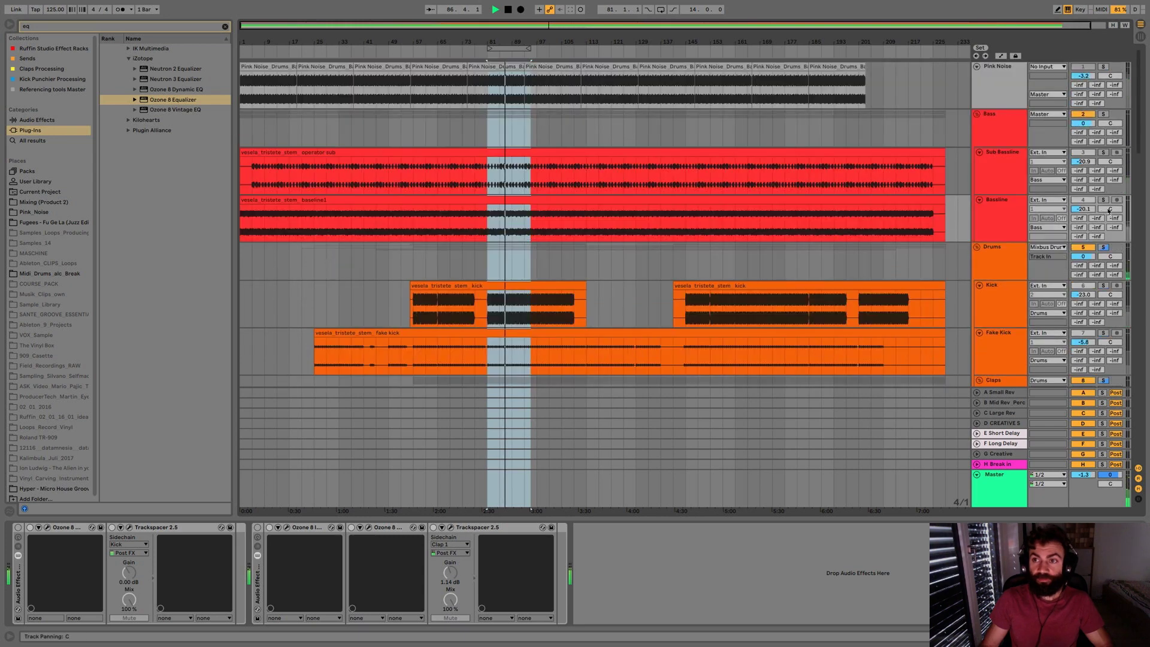
{"action": "left_click", "coordinate": [1103, 199]}
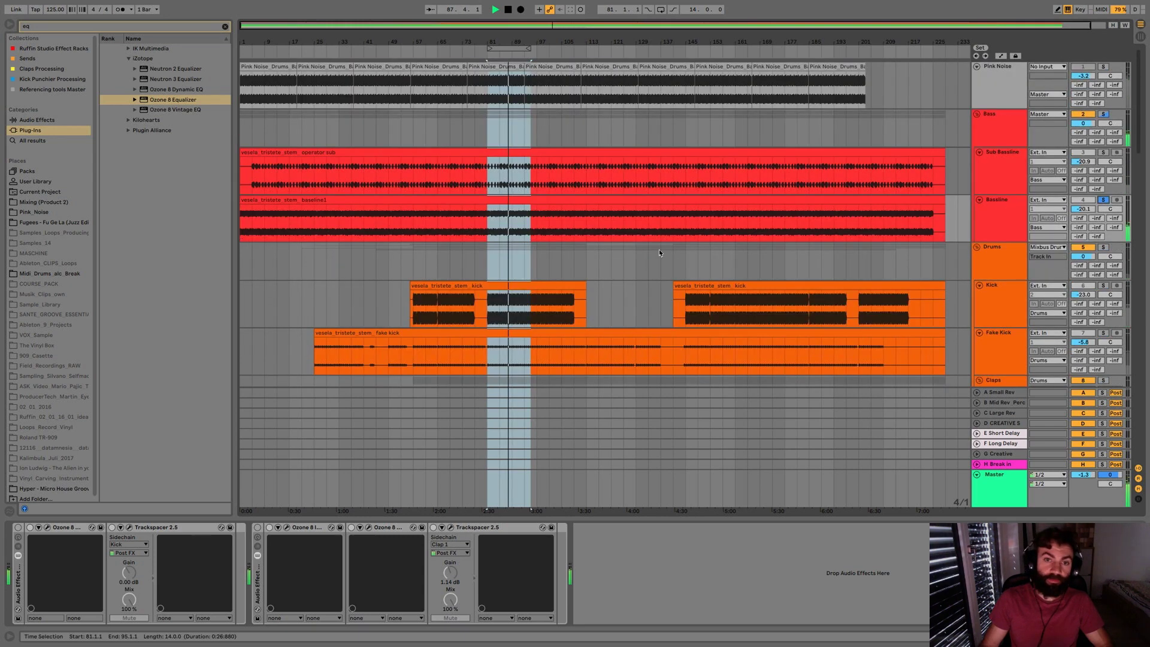
Step: Add the Clap 1 track and the Synths group to the solo alongside the Bassline track
{"action": "scroll", "coordinate": [659, 249], "scroll_direction": "down", "scroll_amount": 7}
{"action": "scroll", "coordinate": [659, 250], "scroll_direction": "up", "scroll_amount": 7}
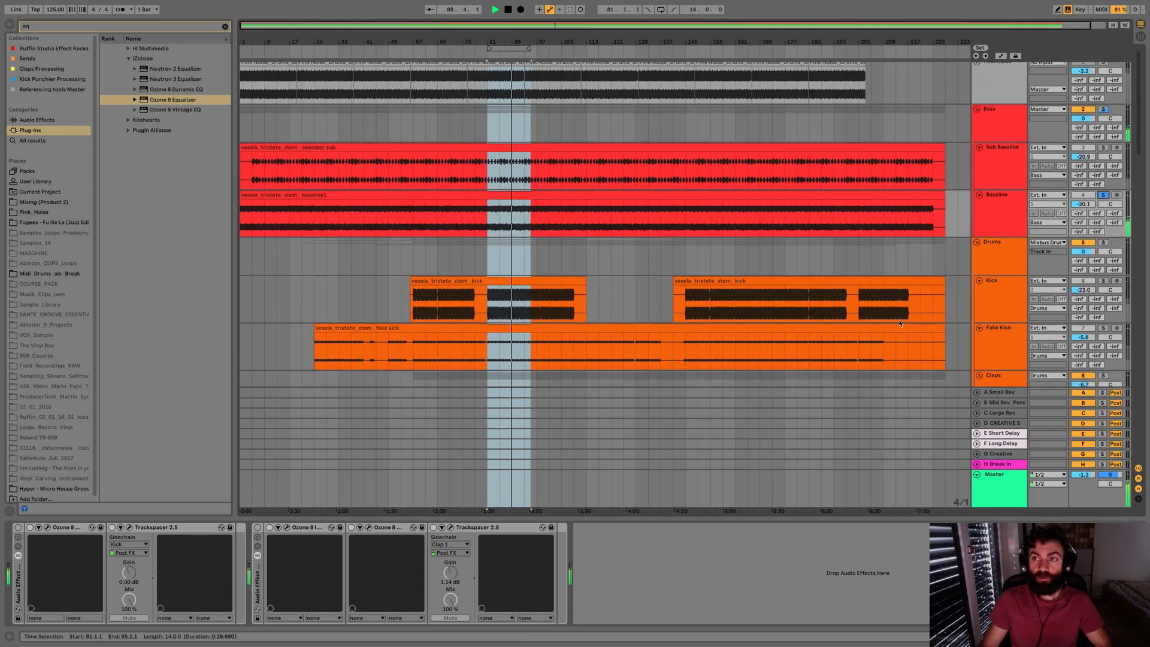
{"action": "scroll", "coordinate": [900, 324], "scroll_direction": "down", "scroll_amount": 5}
{"action": "left_click", "coordinate": [1102, 284]}
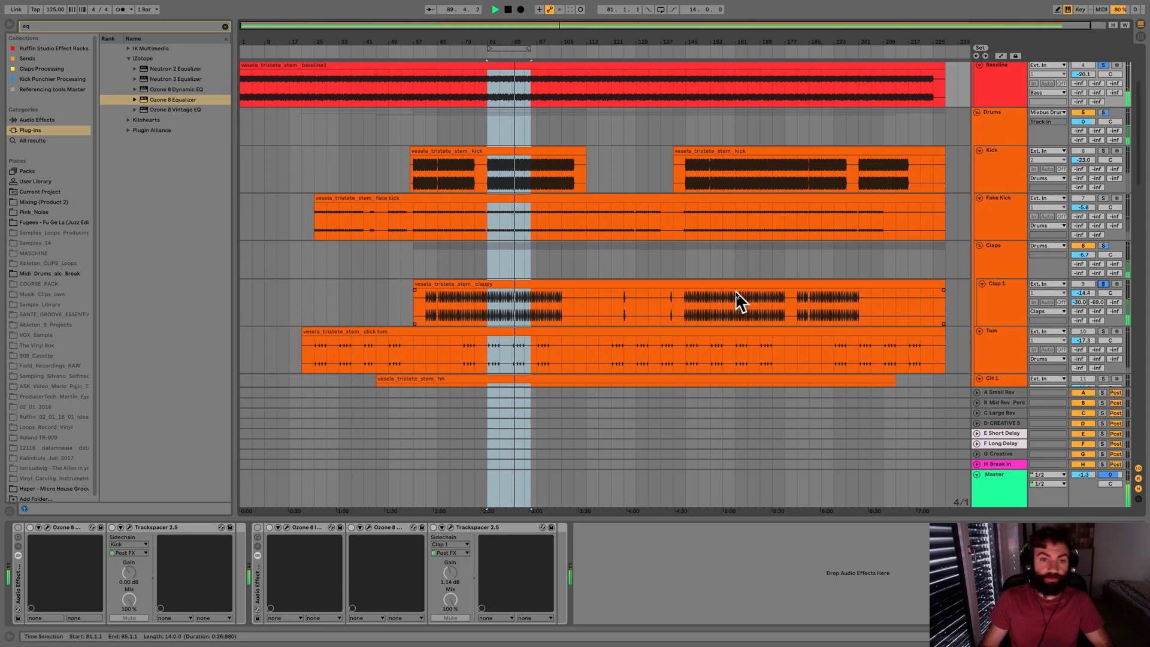
{"action": "scroll", "coordinate": [735, 293], "scroll_direction": "down", "scroll_amount": 8}
{"action": "scroll", "coordinate": [737, 295], "scroll_direction": "down", "scroll_amount": 5}
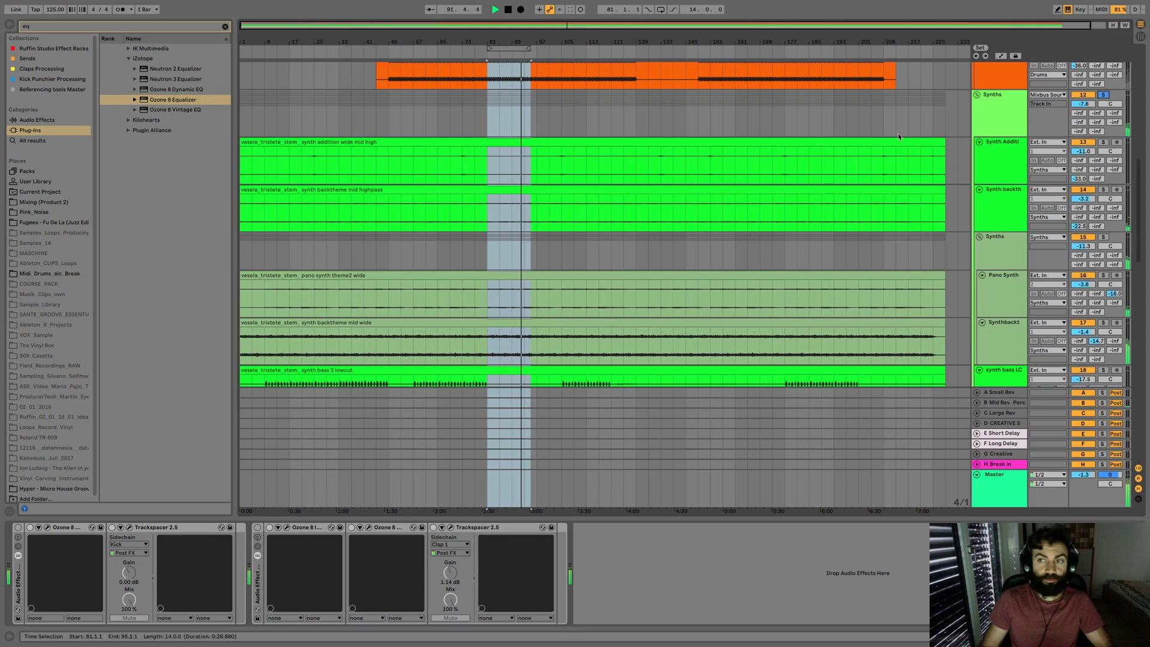
{"action": "scroll", "coordinate": [772, 185], "scroll_direction": "down", "scroll_amount": 1}
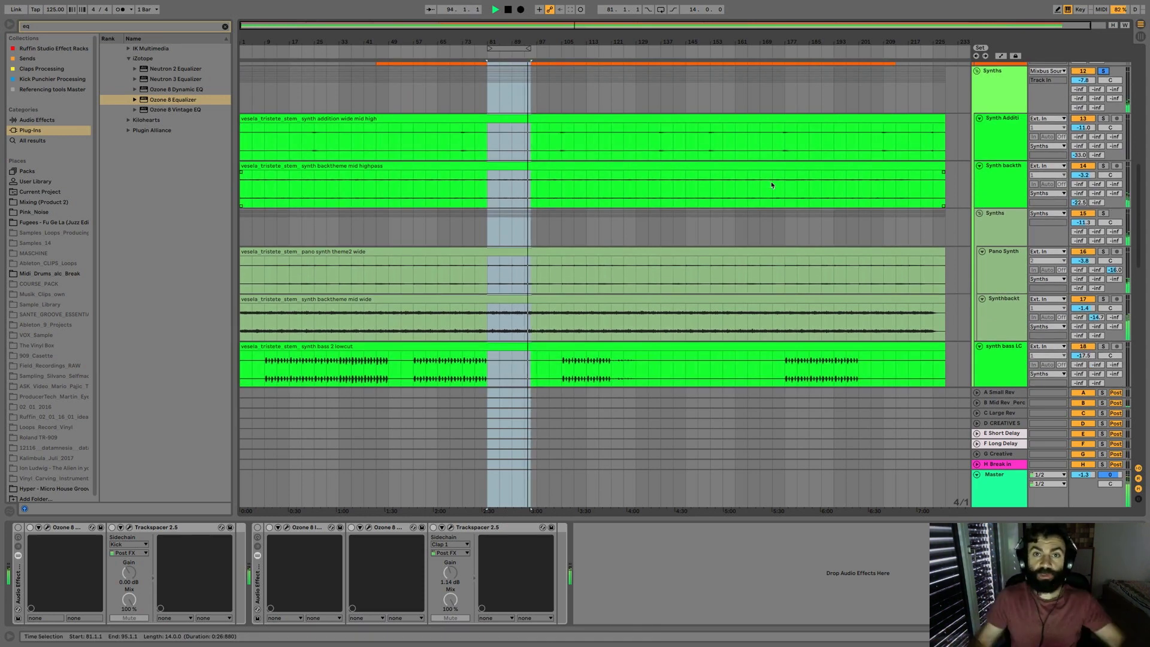
Step: Select the whole Bassline clip and play the soloed tracks from bar 1
{"action": "scroll", "coordinate": [772, 185], "scroll_direction": "up", "scroll_amount": 10}
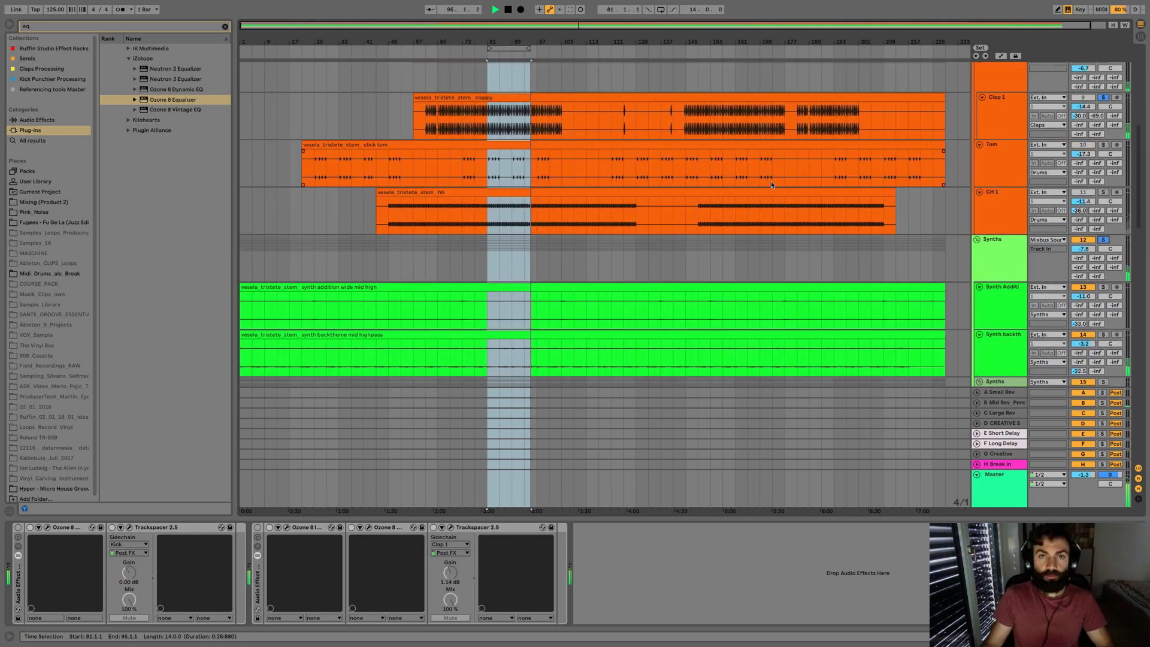
{"action": "scroll", "coordinate": [772, 185], "scroll_direction": "up", "scroll_amount": 2}
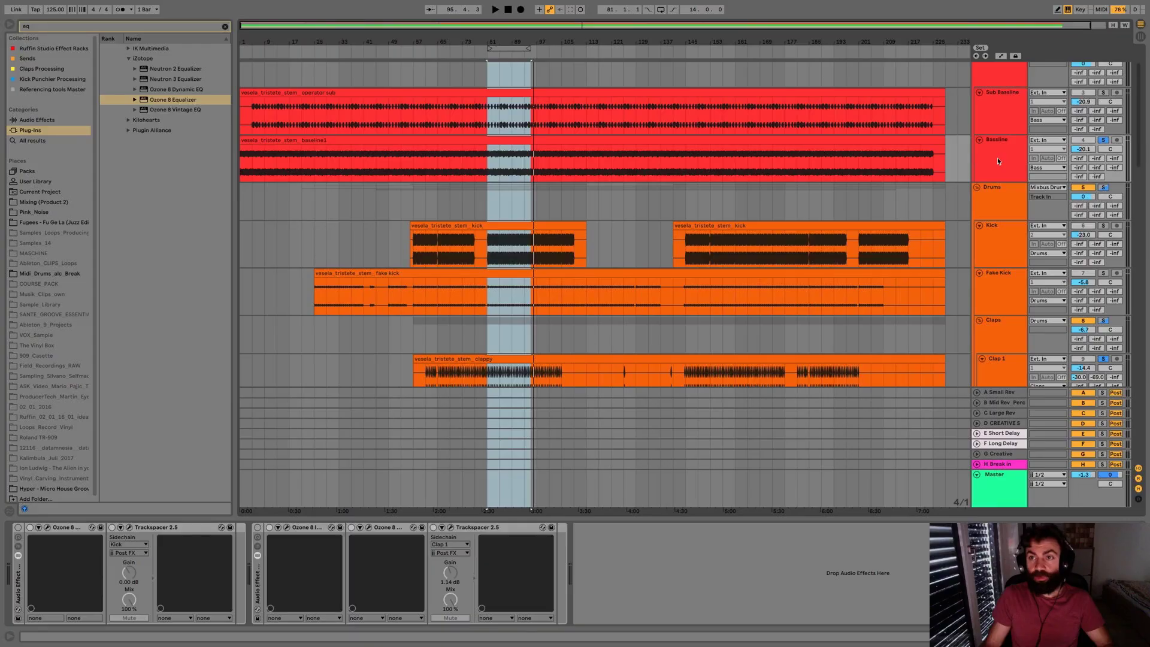
{"action": "left_click", "coordinate": [517, 141]}
{"action": "left_click", "coordinate": [517, 140]}
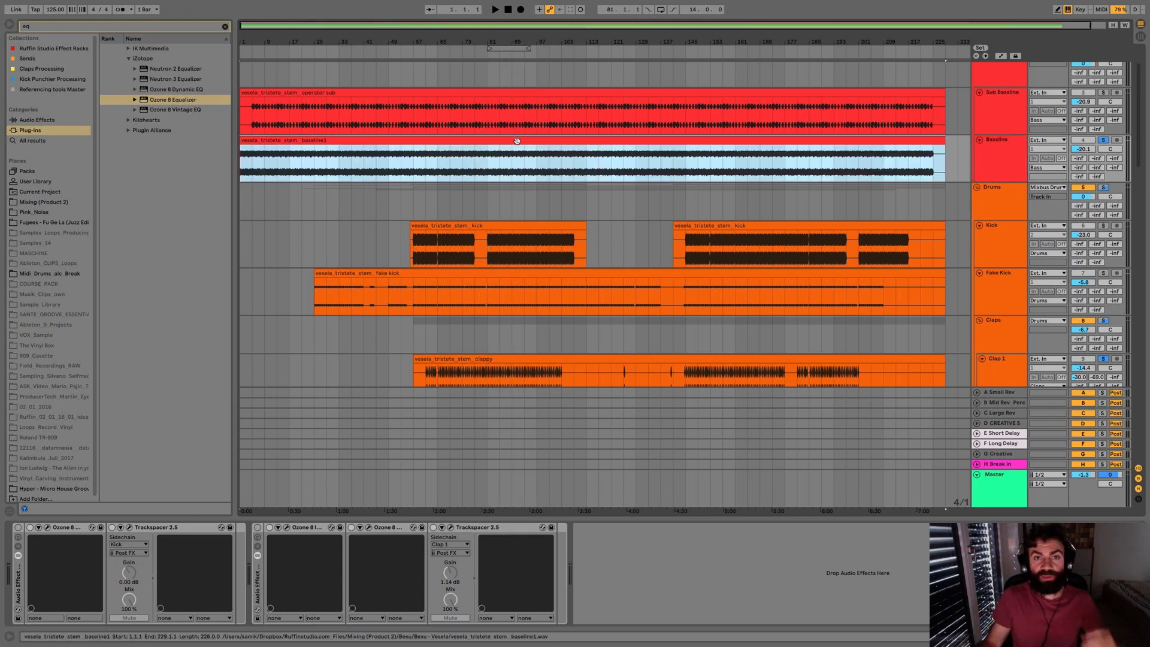
{"action": "left_click", "coordinate": [761, 162]}
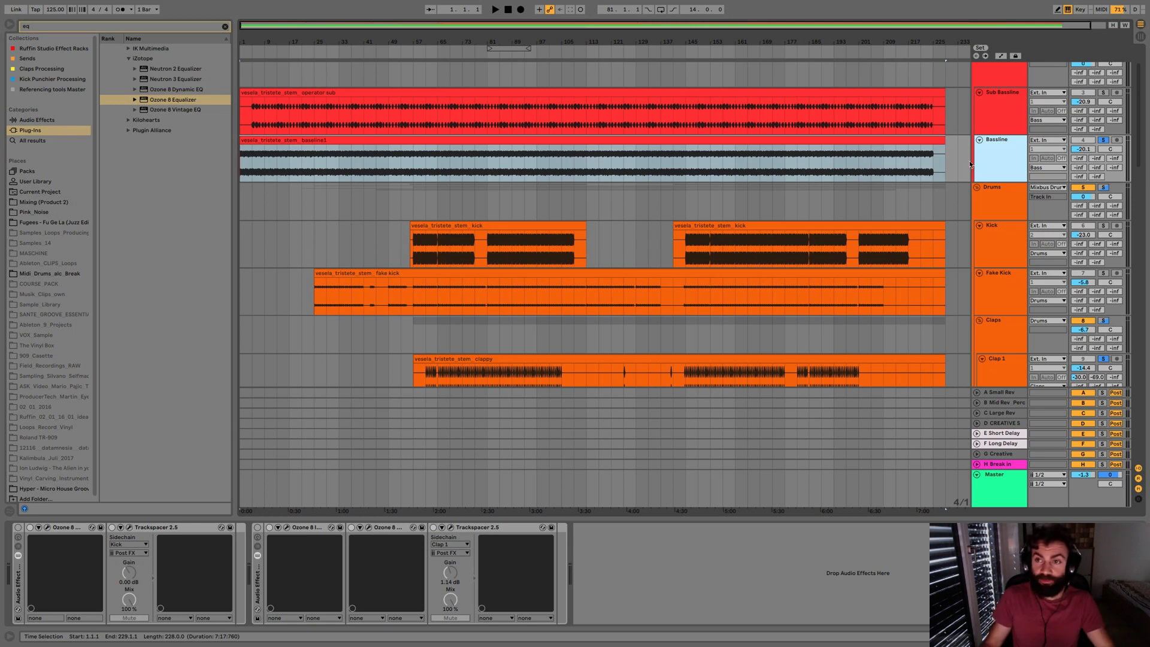
{"action": "key", "text": "space"}
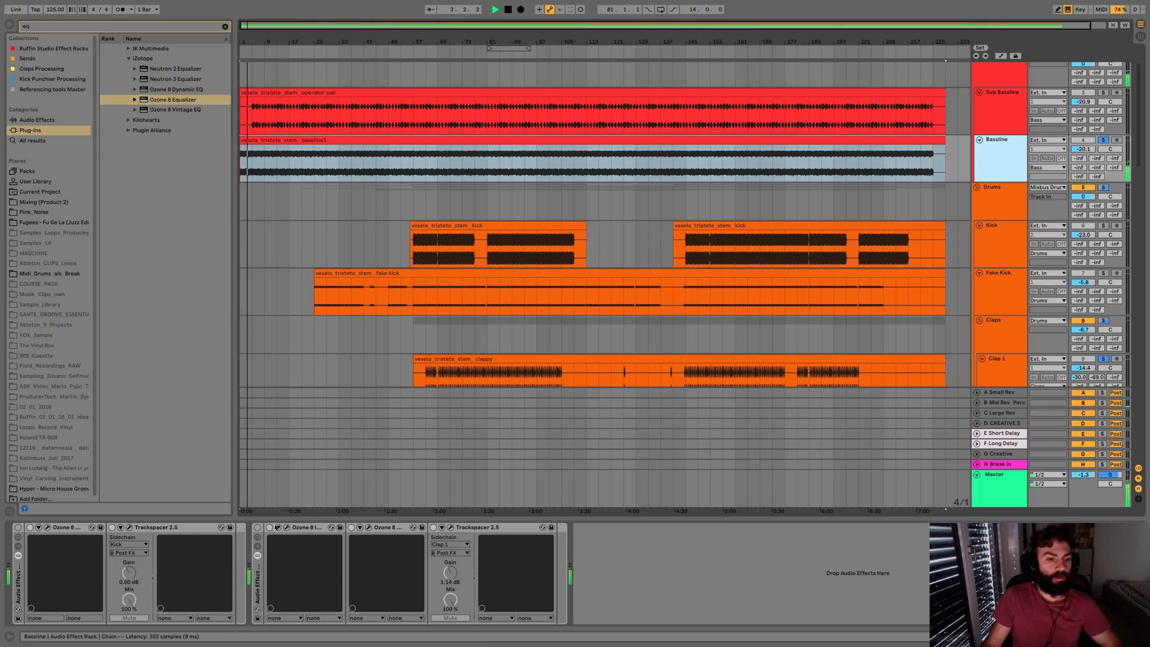
Step: Turn on the Bassline track's second audio effect rack and open its Ozone 8 Imager, moving the window clear of the track lanes
{"action": "left_click", "coordinate": [257, 528]}
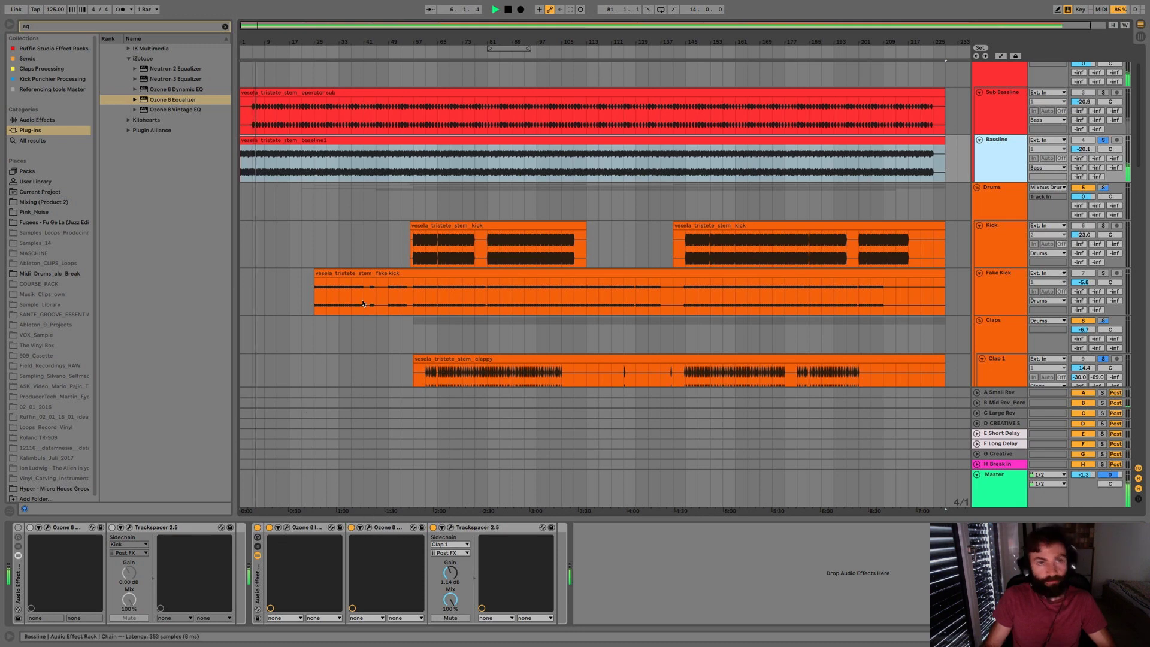
{"action": "left_click", "coordinate": [286, 528]}
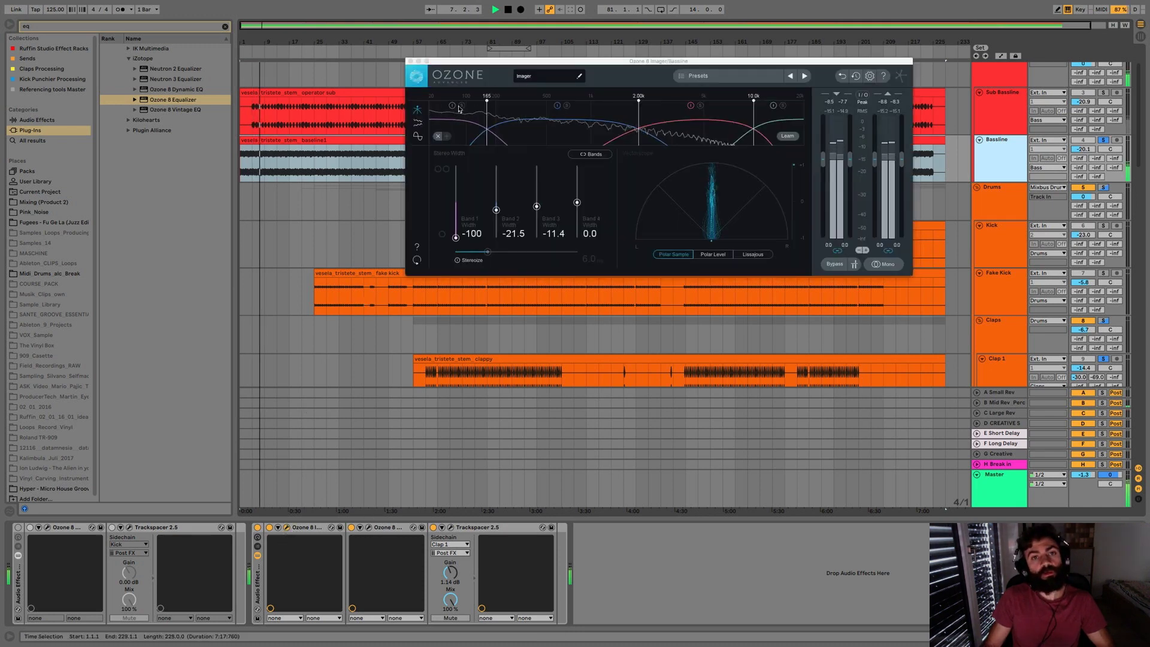
{"action": "key", "text": "space"}
{"action": "left_click", "coordinate": [411, 62]}
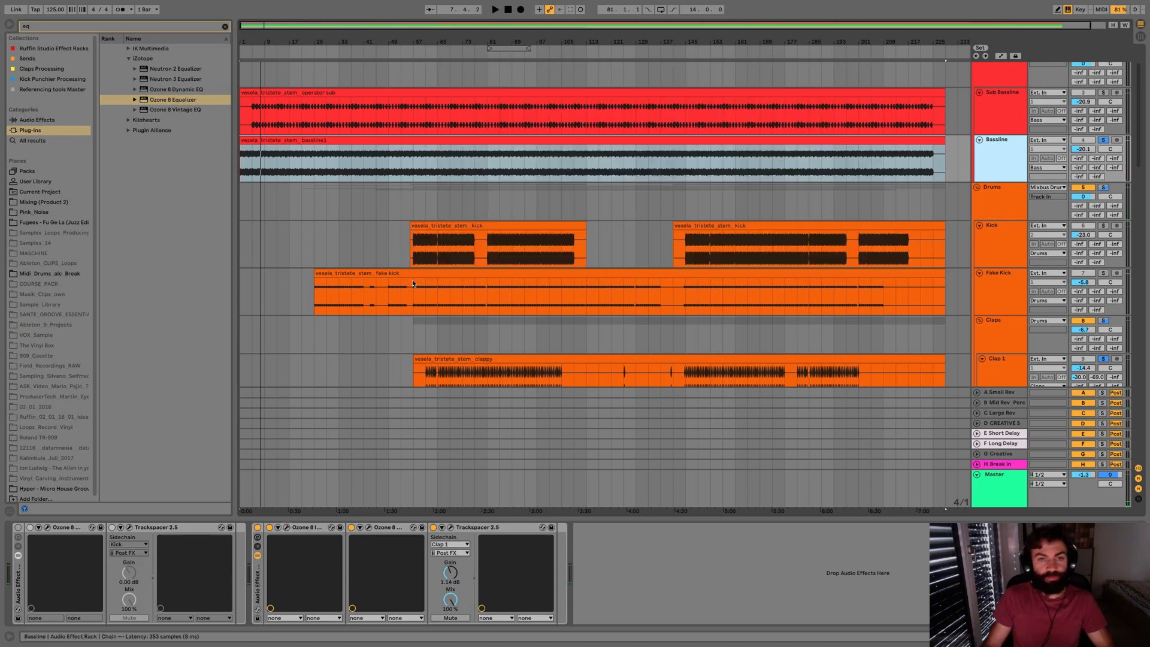
{"action": "key", "text": "super+alt+p"}
{"action": "left_click_drag", "start_coordinate": [513, 64], "coordinate": [561, 73]}
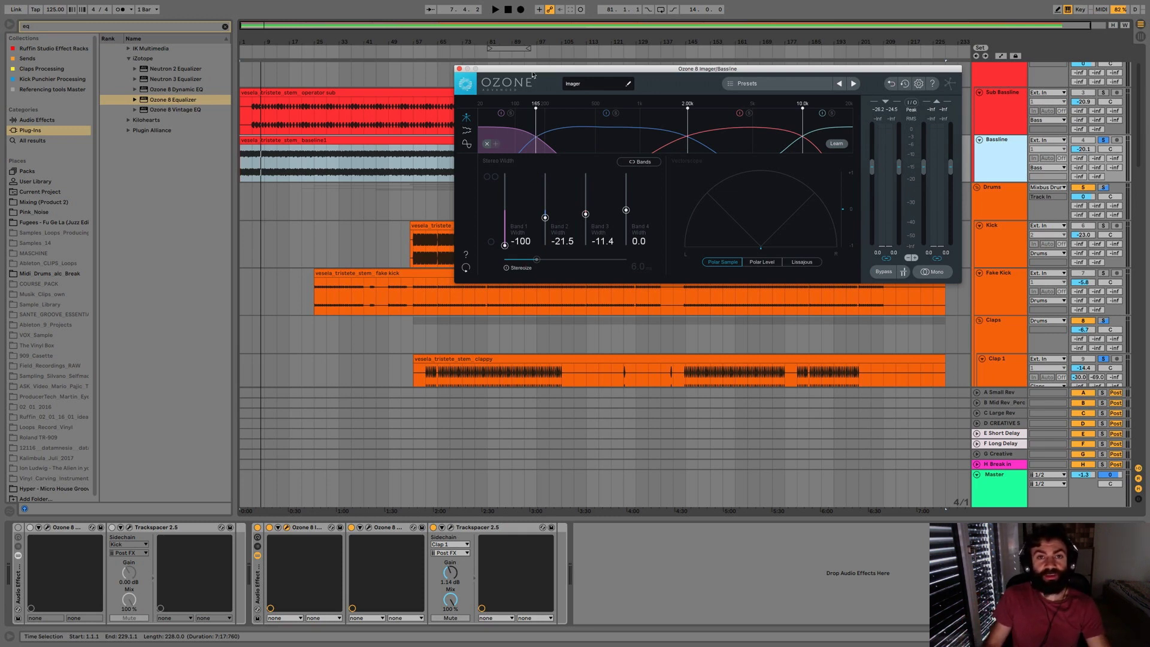
{"action": "left_click_drag", "start_coordinate": [532, 73], "coordinate": [499, 167]}
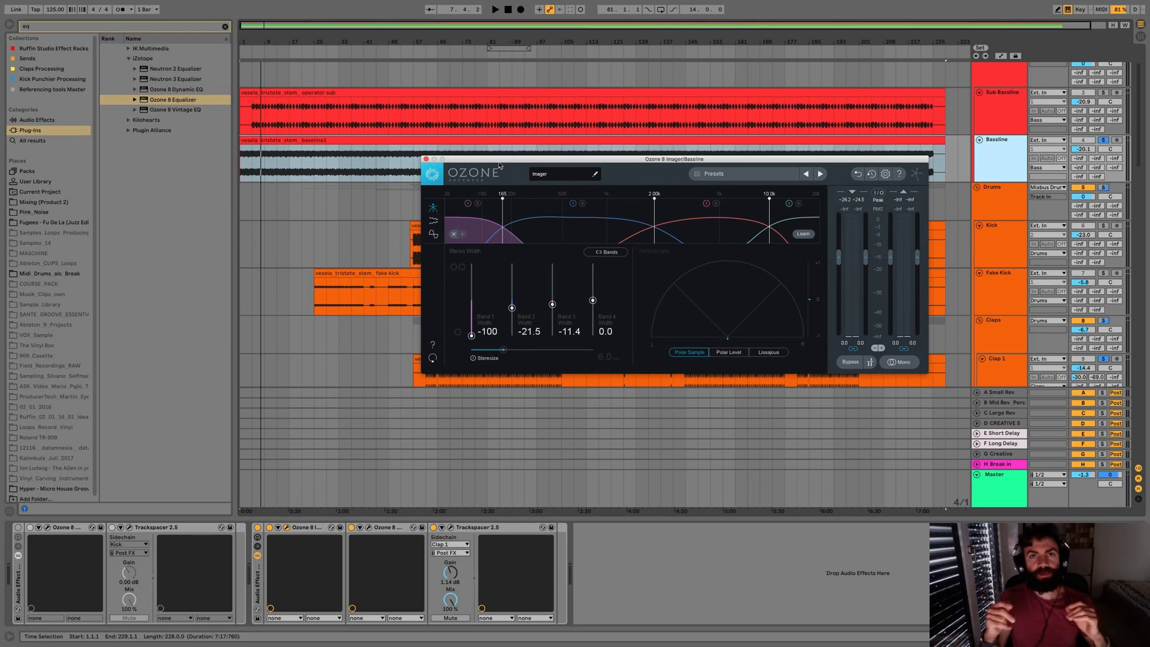
{"action": "left_click_drag", "start_coordinate": [499, 166], "coordinate": [498, 177]}
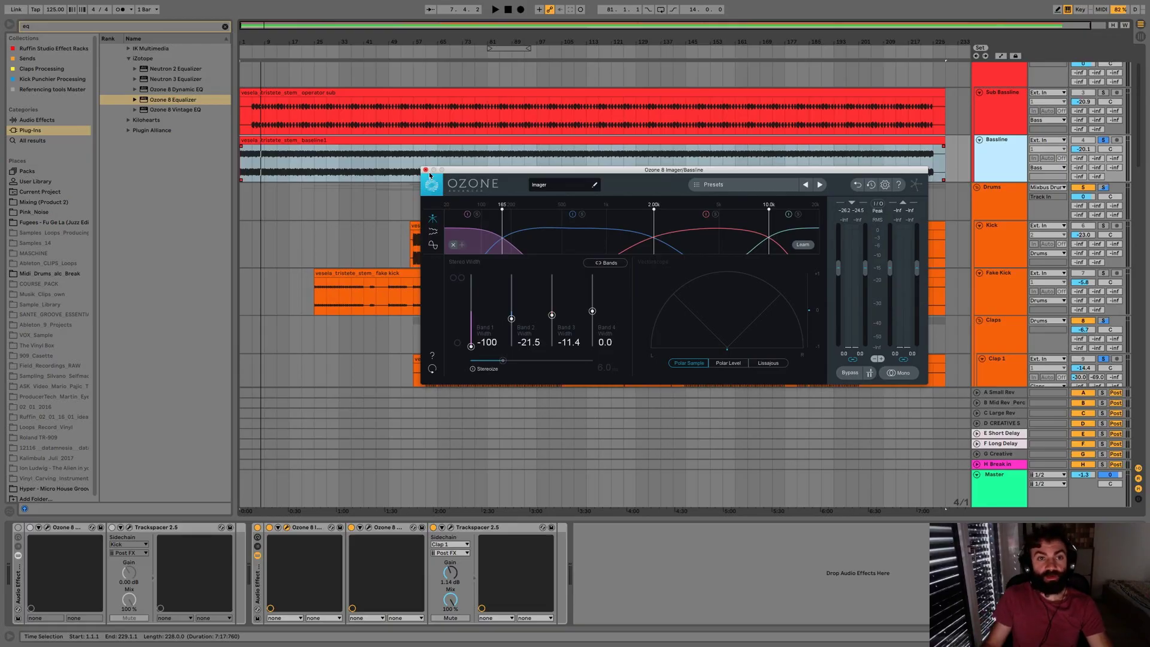
Step: During playback, deactivate the rack's second Ozone 8 device and Trackspacer 2.5, and compare the Imager bypassed and active
{"action": "key", "text": "space"}
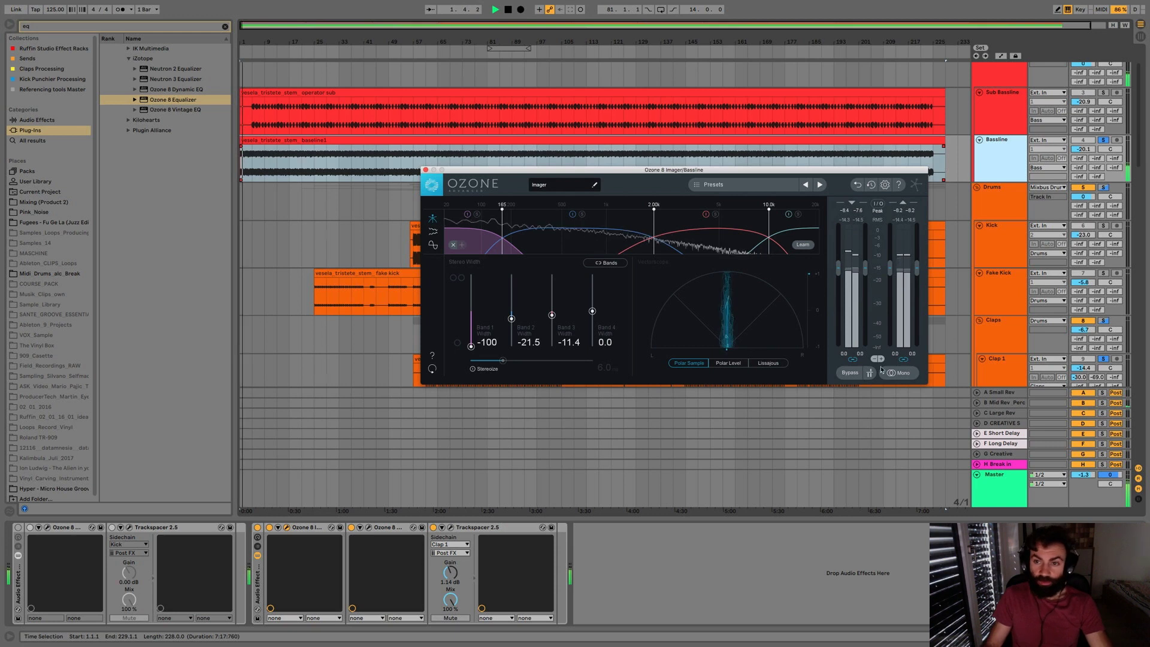
{"action": "left_click", "coordinate": [854, 374]}
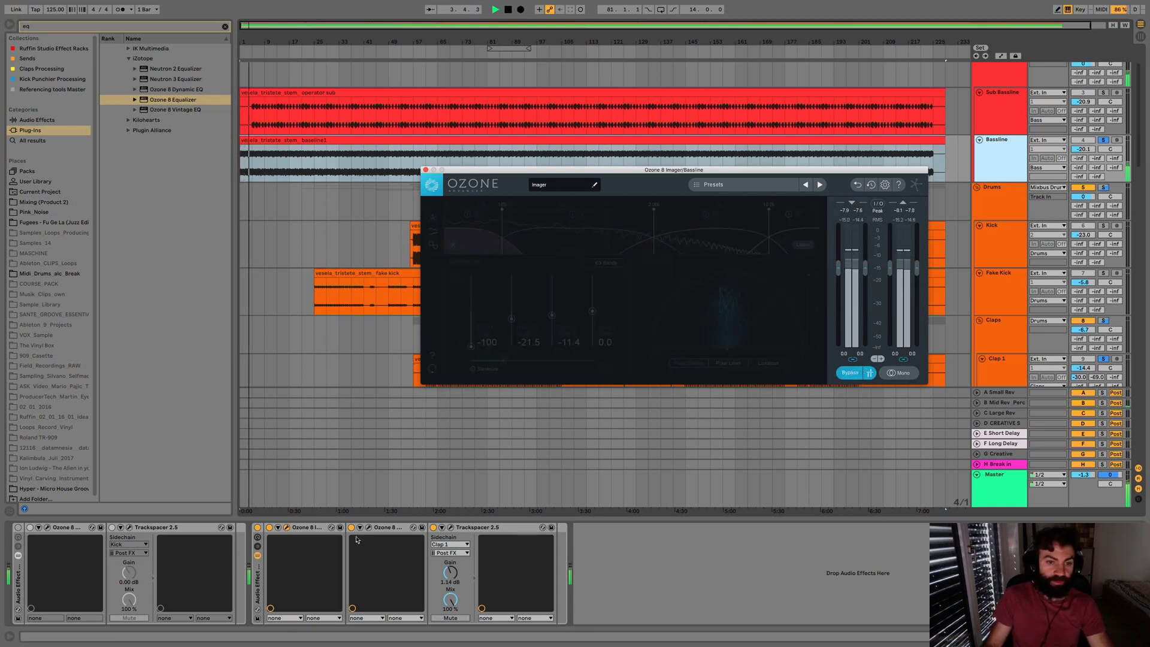
{"action": "left_click", "coordinate": [399, 527]}
{"action": "left_click", "coordinate": [432, 528]}
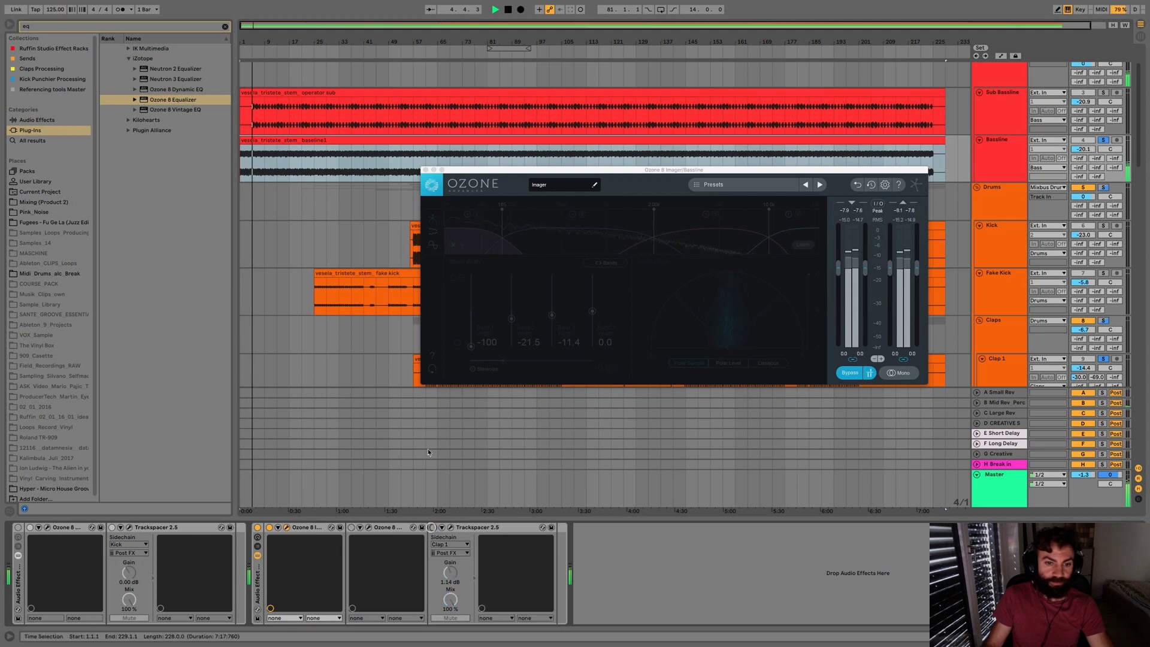
{"action": "left_click", "coordinate": [850, 376]}
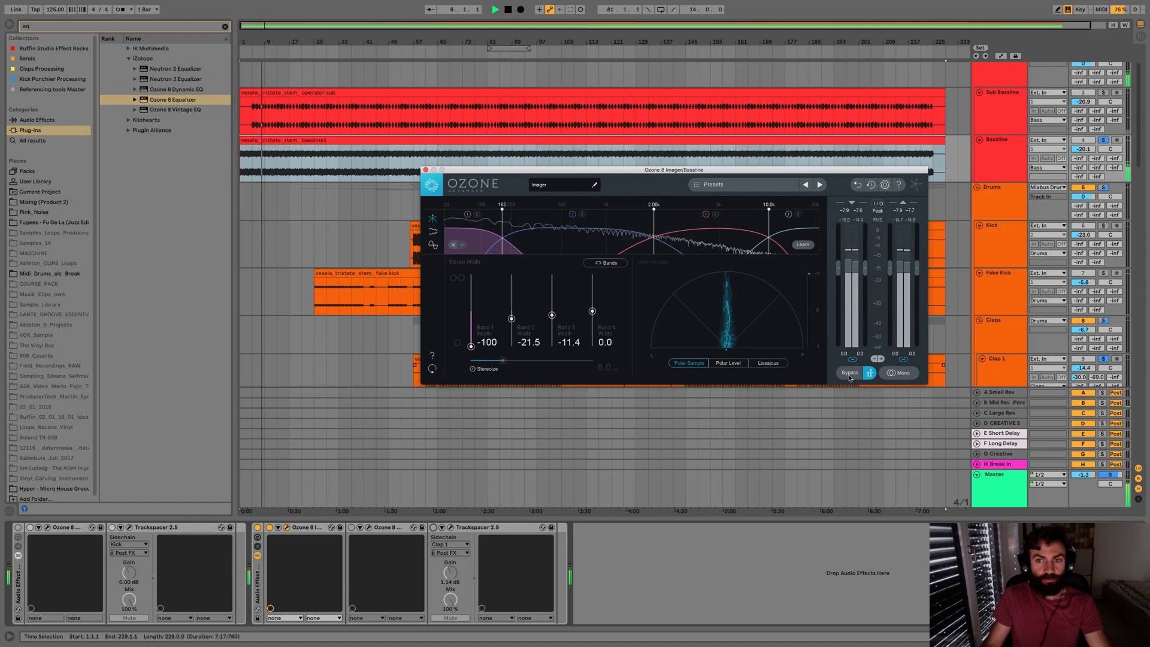
Step: Compare the Imager bypassed and active, and audition Band 1 at width 0 before returning it to -100
{"action": "left_click", "coordinate": [850, 376]}
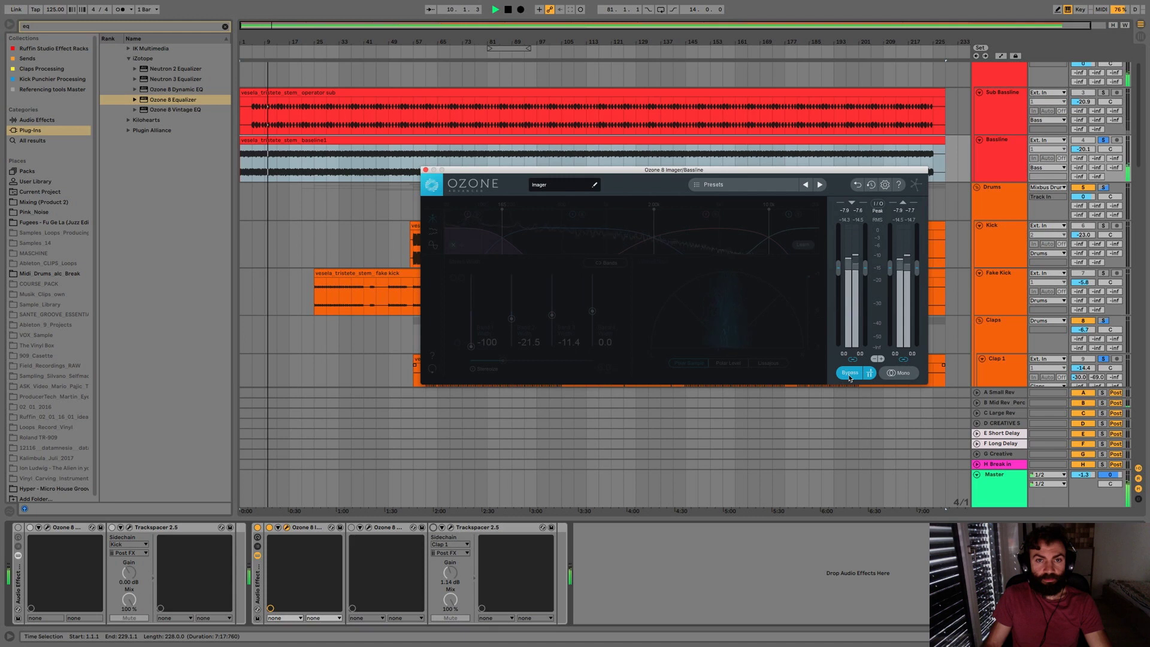
{"action": "left_click", "coordinate": [850, 374]}
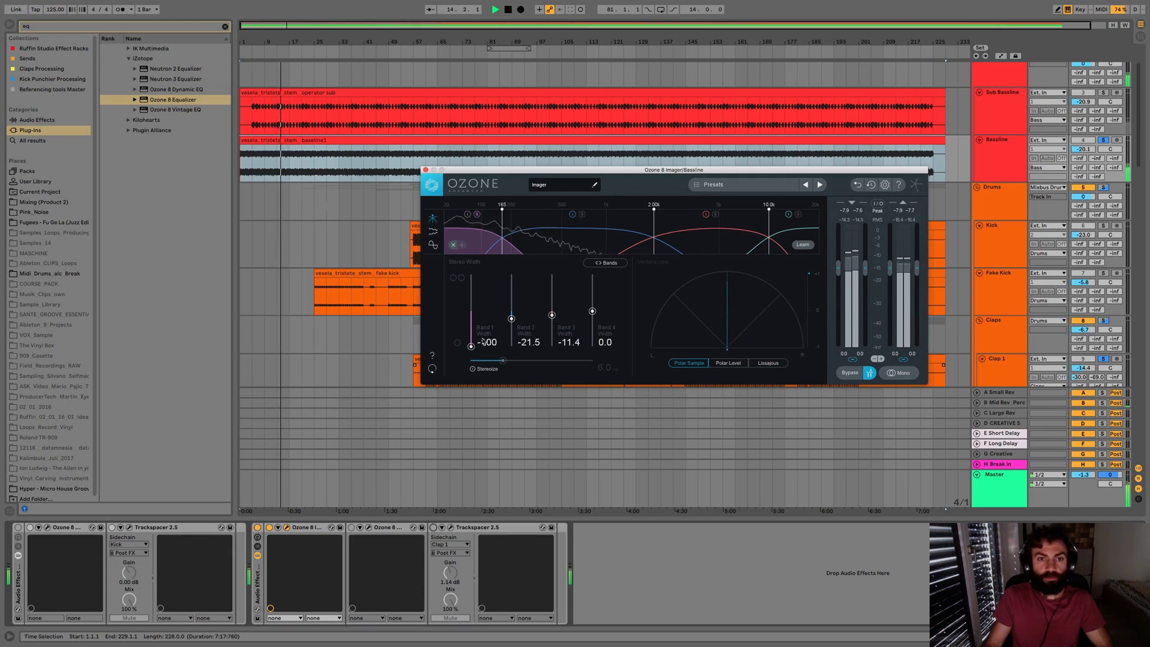
{"action": "mouse_move", "coordinate": [473, 310]}
{"action": "left_mouse_down"}
{"action": "mouse_move", "coordinate": [472, 297]}
{"action": "mouse_move", "coordinate": [473, 311]}
{"action": "left_mouse_up"}
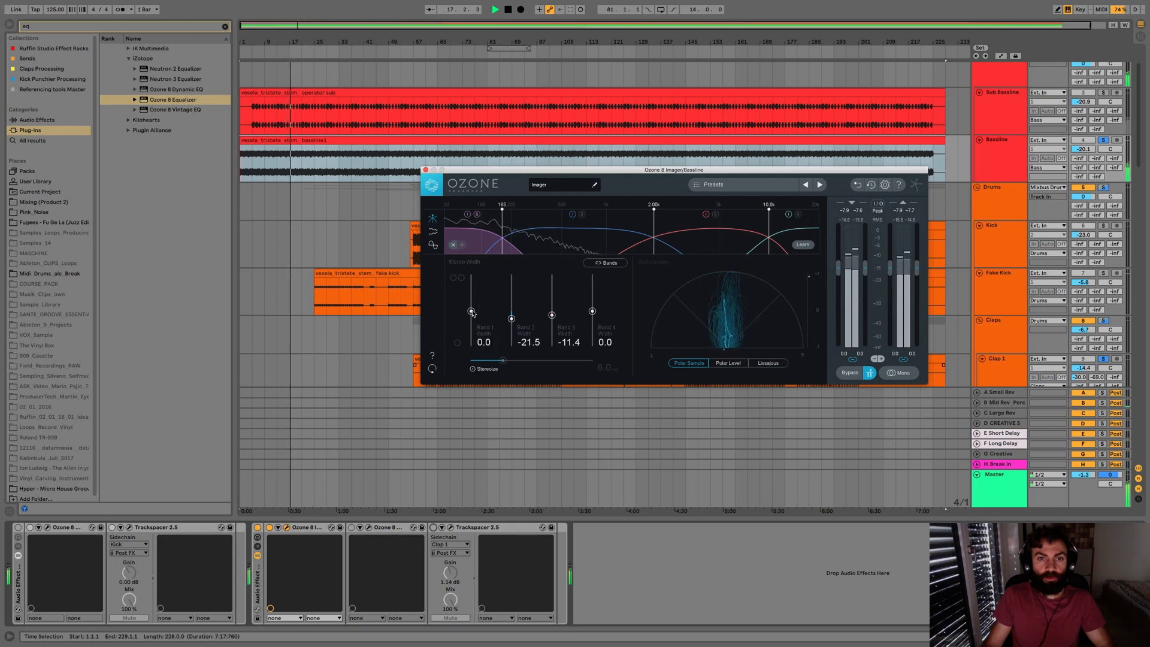
{"action": "left_click_drag", "start_coordinate": [472, 311], "coordinate": [472, 359]}
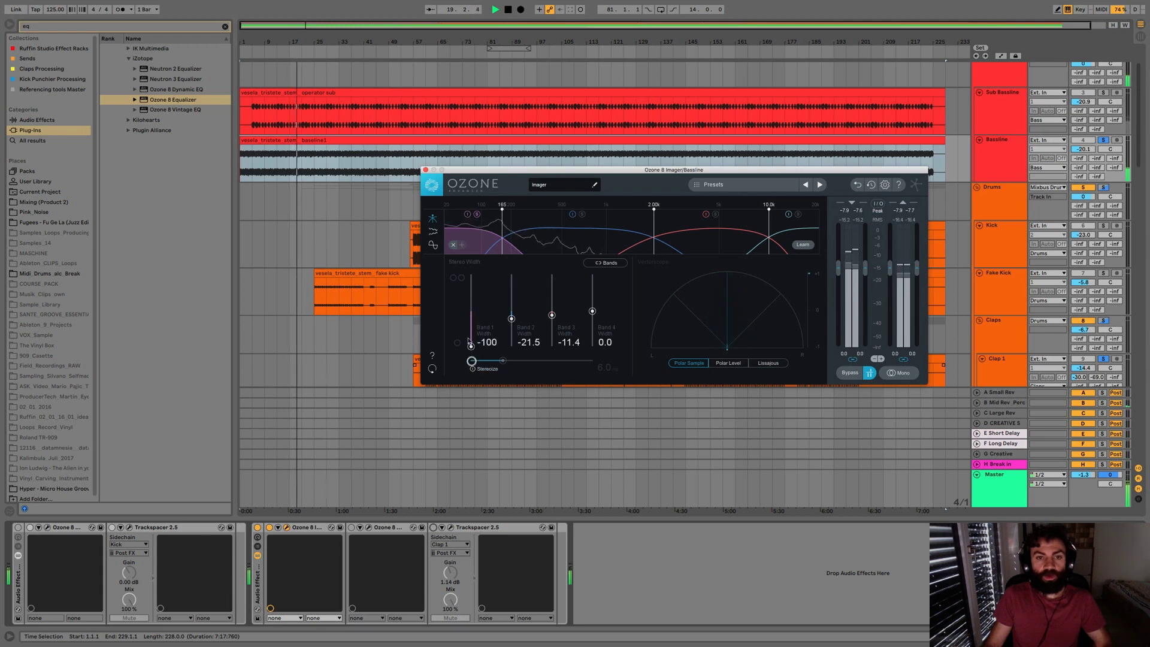
{"action": "mouse_move", "coordinate": [471, 347]}
{"action": "left_mouse_down"}
{"action": "mouse_move", "coordinate": [471, 326]}
{"action": "mouse_move", "coordinate": [472, 348]}
{"action": "left_mouse_up"}
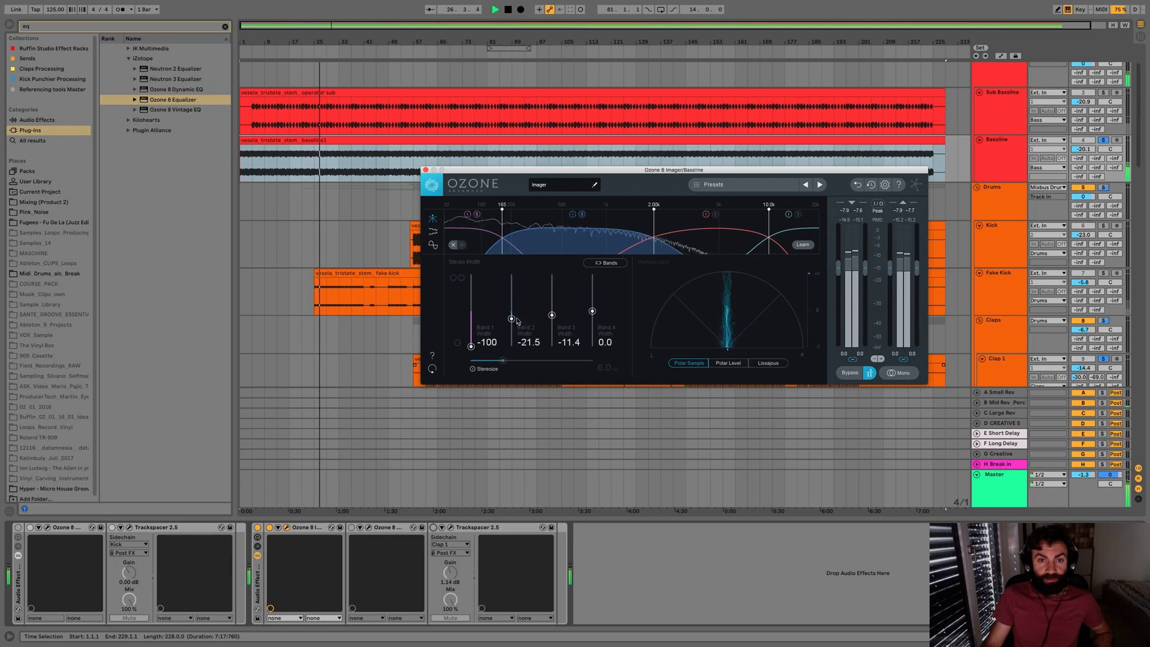
Step: Solo the Bassline track on its own and shift the Imager window slightly higher
{"action": "left_click", "coordinate": [1104, 147]}
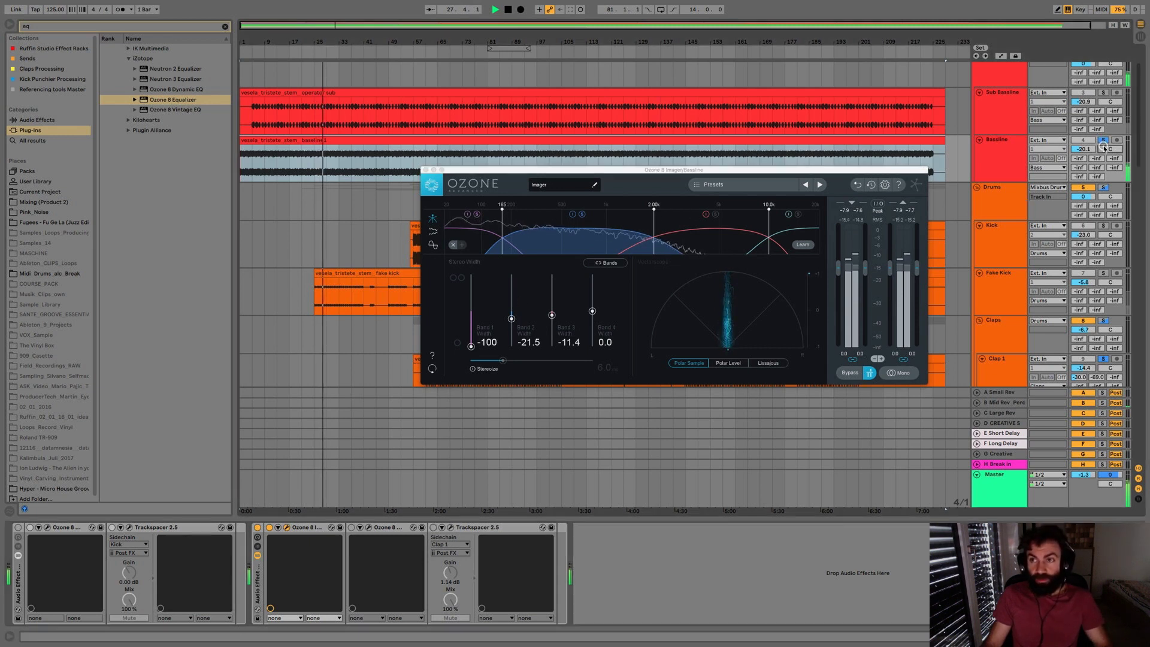
{"action": "left_click", "coordinate": [1103, 140]}
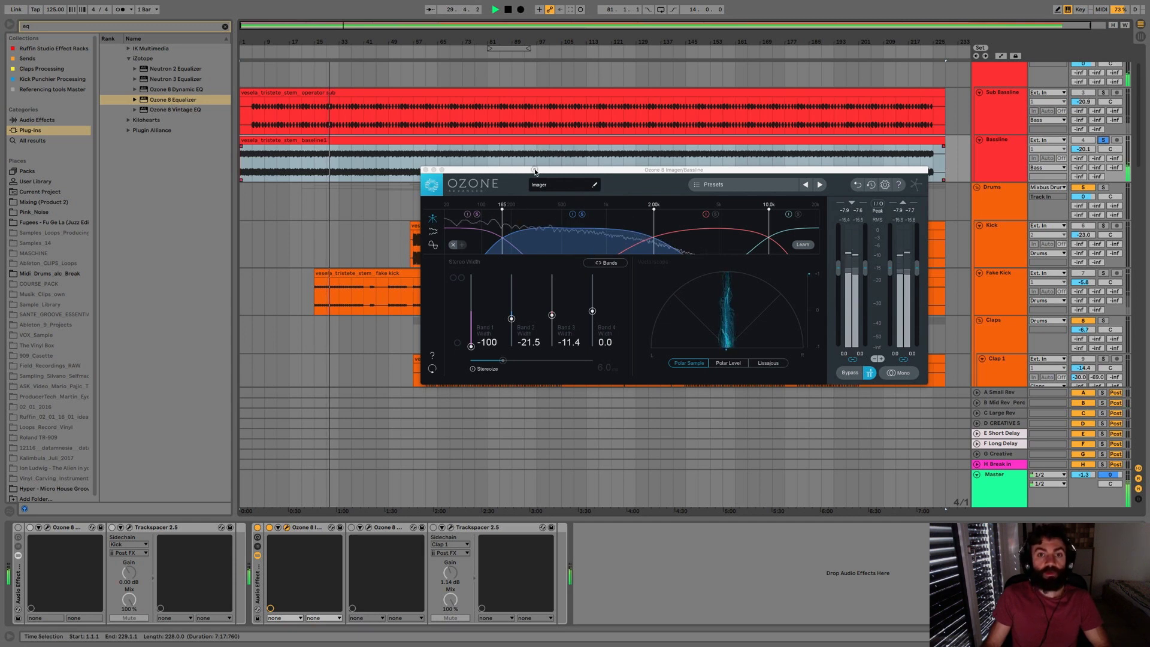
{"action": "left_click_drag", "start_coordinate": [529, 170], "coordinate": [525, 156]}
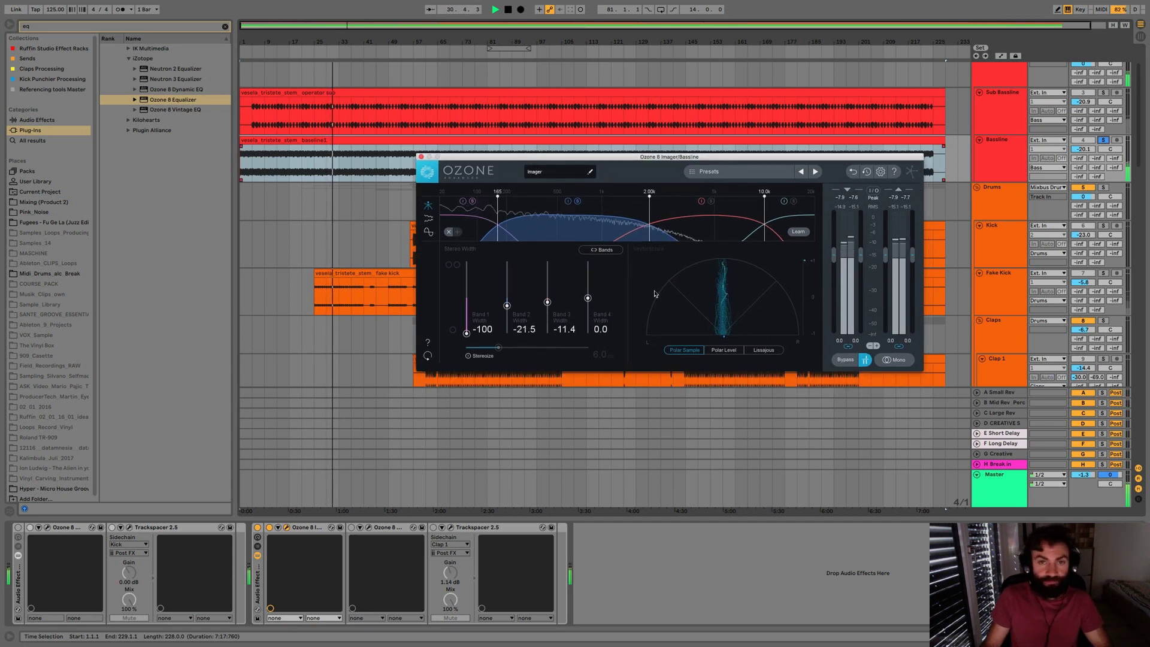
Step: Compare the Imager's Band 2 off and on, audition it at width -100, and settle its width at -15.2
{"action": "left_click", "coordinate": [568, 203]}
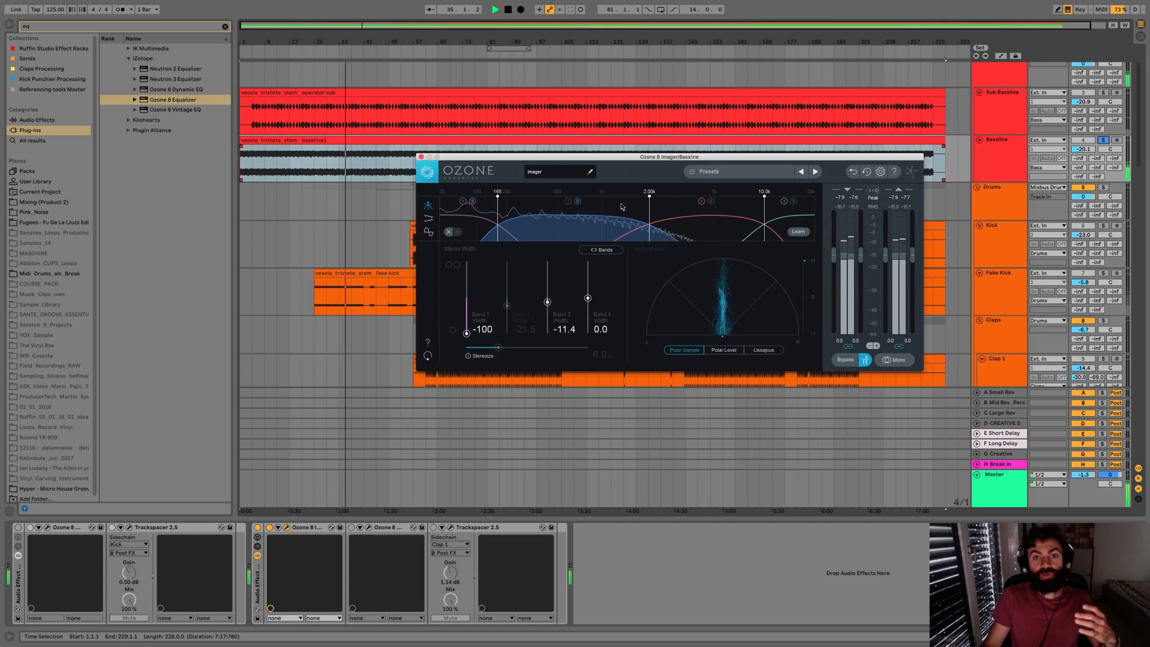
{"action": "left_click", "coordinate": [567, 201]}
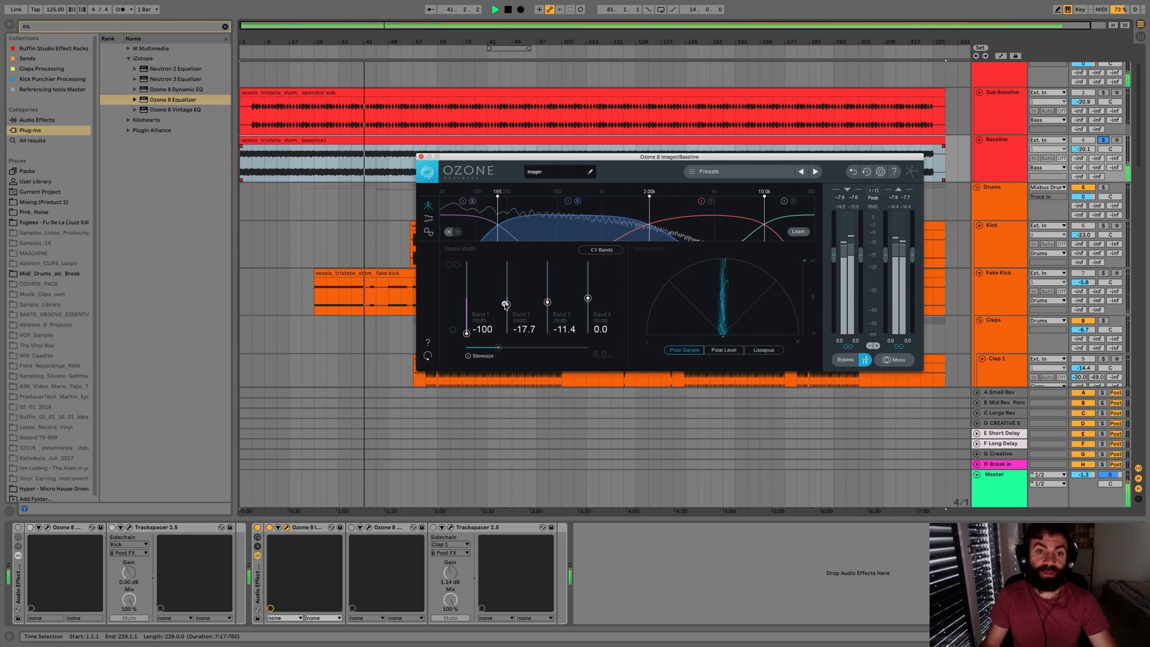
{"action": "left_click_drag", "start_coordinate": [505, 306], "coordinate": [510, 339]}
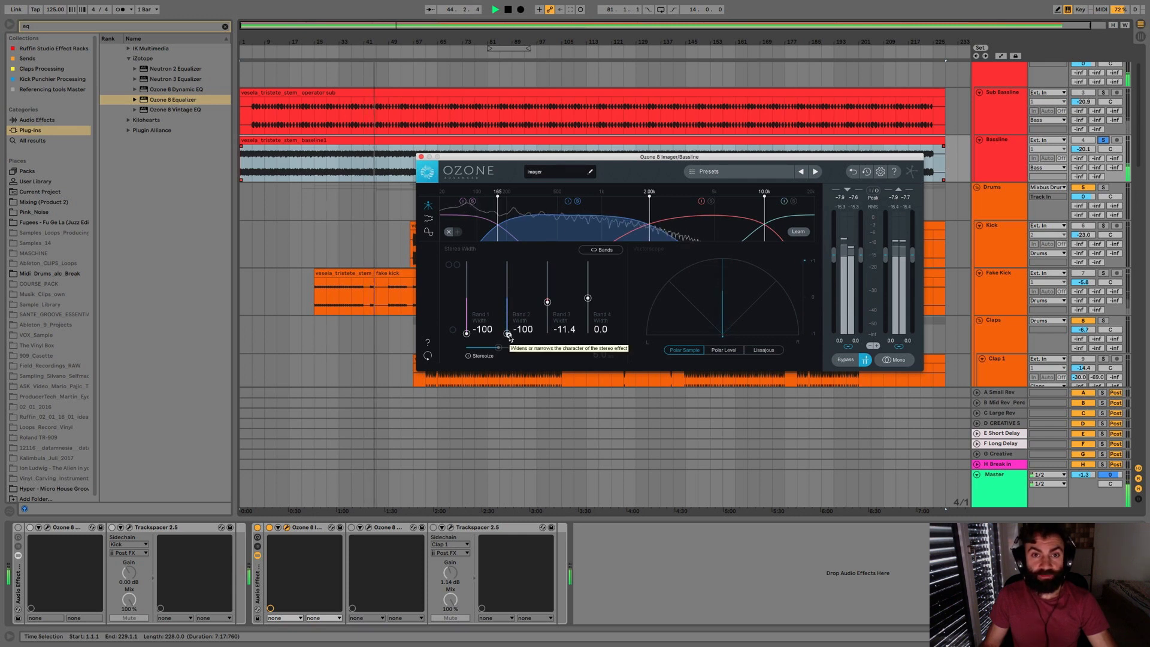
{"action": "scroll", "coordinate": [510, 334], "scroll_direction": "up", "scroll_amount": 3}
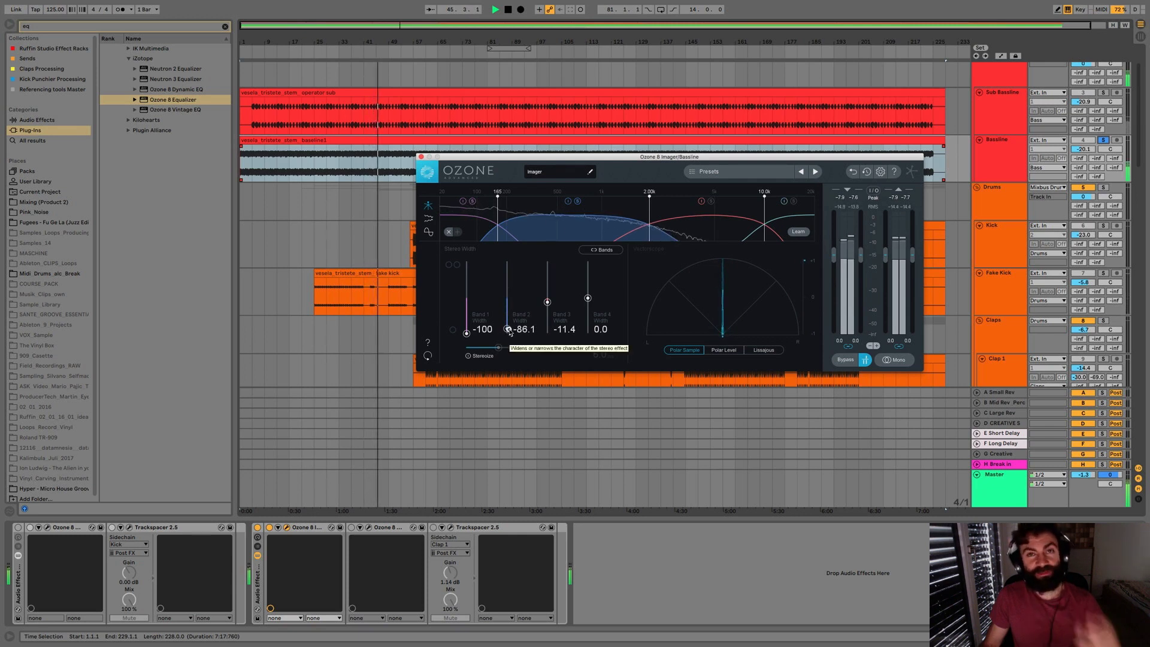
{"action": "left_click_drag", "start_coordinate": [510, 334], "coordinate": [510, 306]}
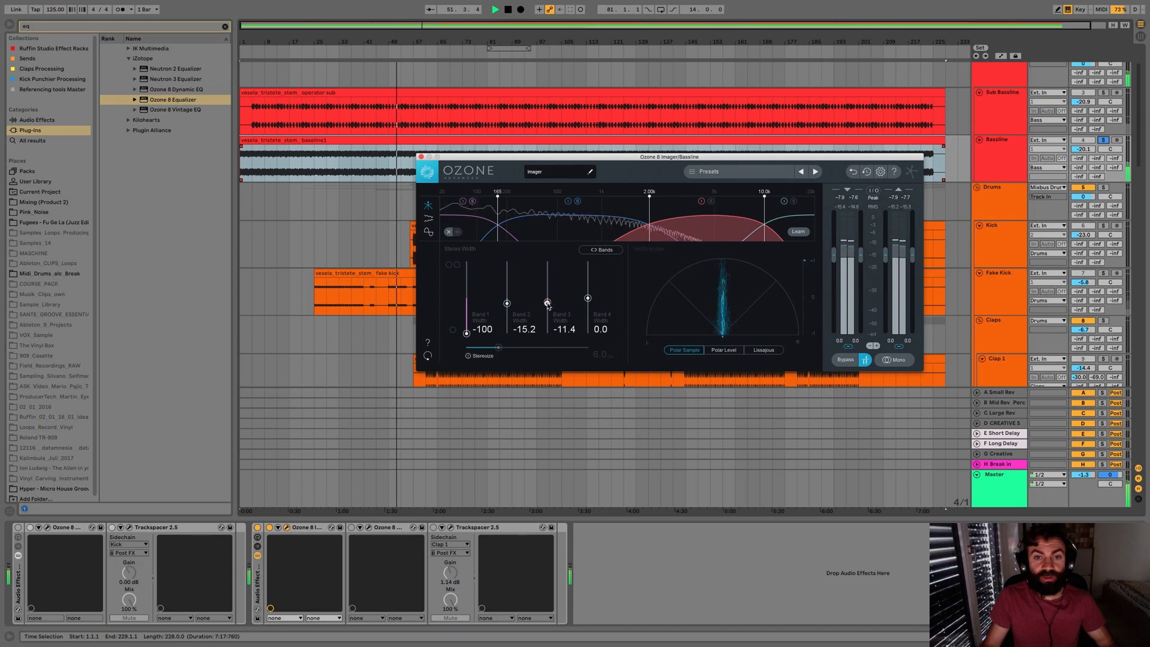
Step: Set the Imager's Band 3 width to -13.9 and compare that band off and on several times
{"action": "left_click_drag", "start_coordinate": [549, 310], "coordinate": [550, 307]}
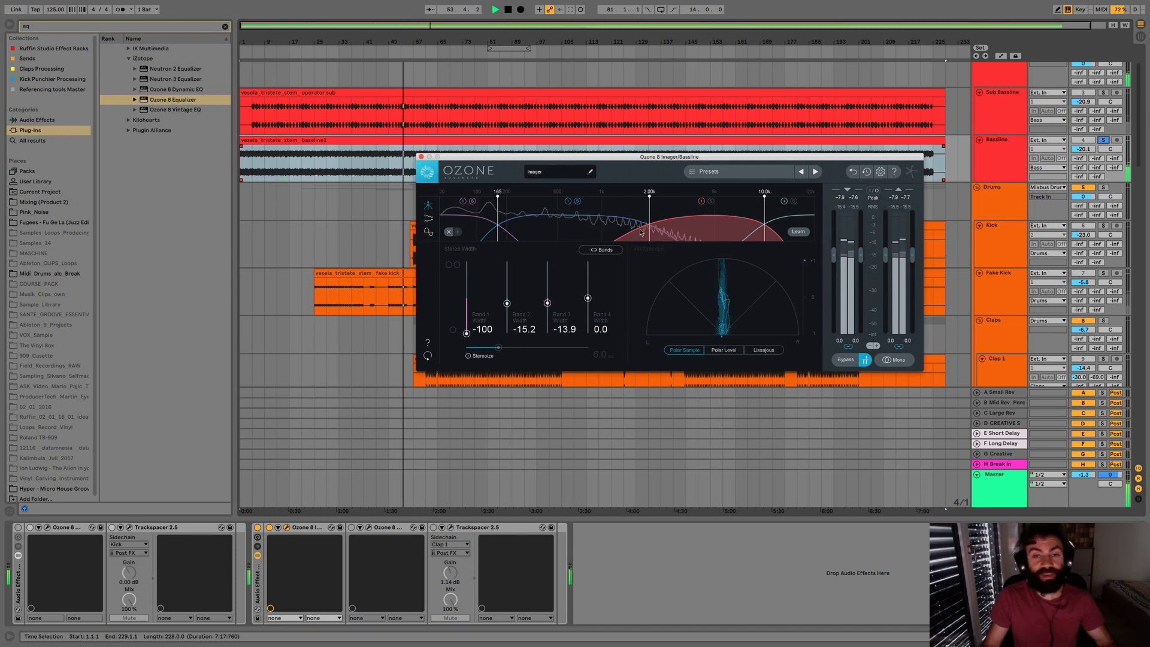
{"action": "left_click", "coordinate": [702, 202]}
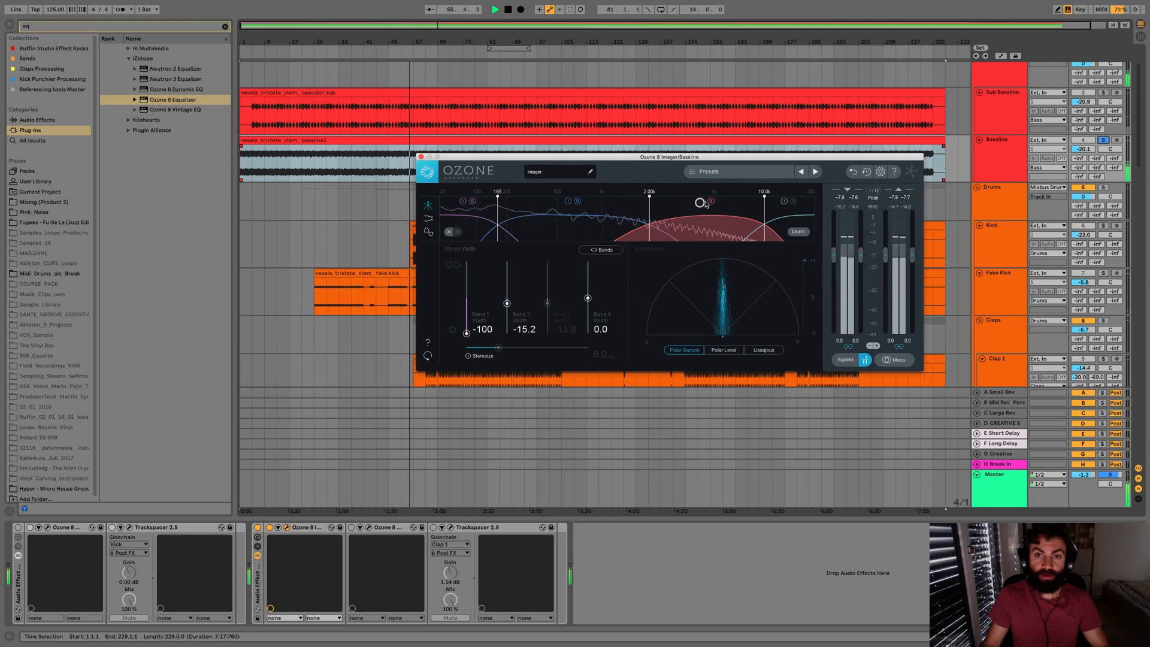
{"action": "left_click", "coordinate": [701, 202]}
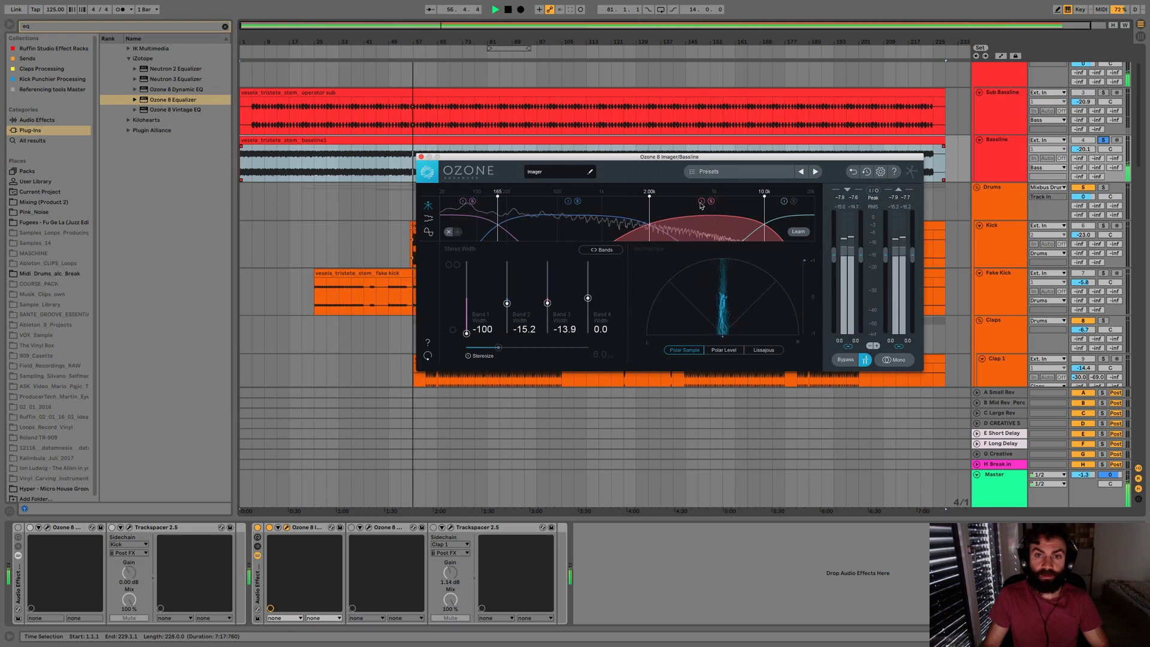
{"action": "left_click", "coordinate": [701, 203]}
{"action": "left_click", "coordinate": [702, 202]}
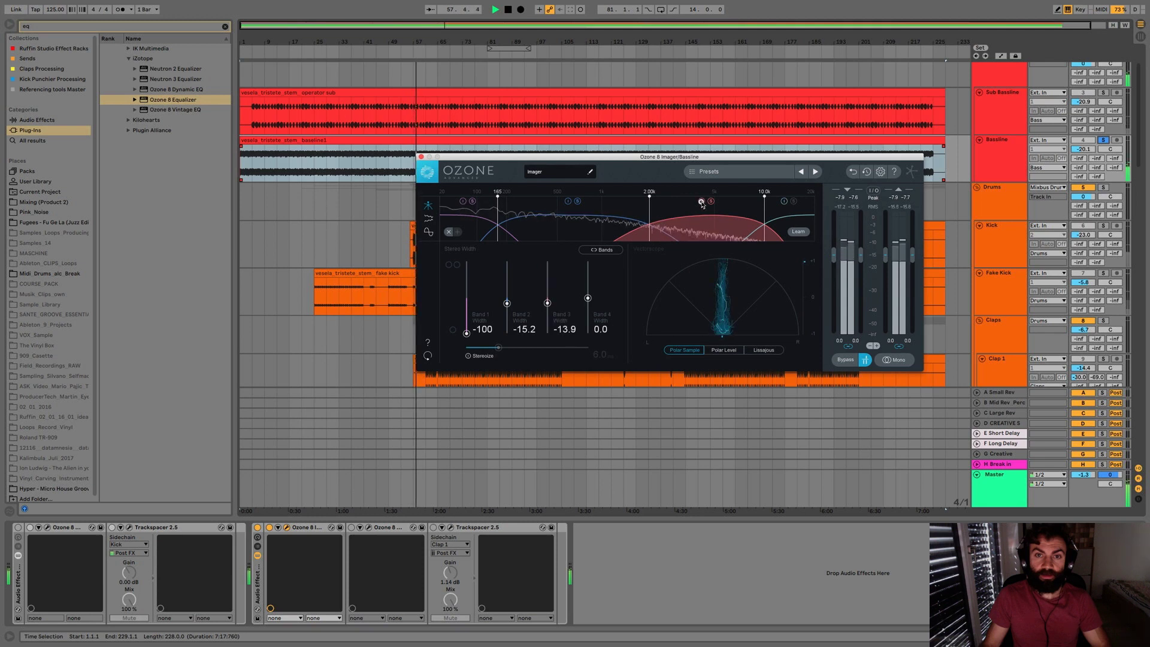
{"action": "left_click", "coordinate": [702, 202]}
{"action": "left_click", "coordinate": [701, 202]}
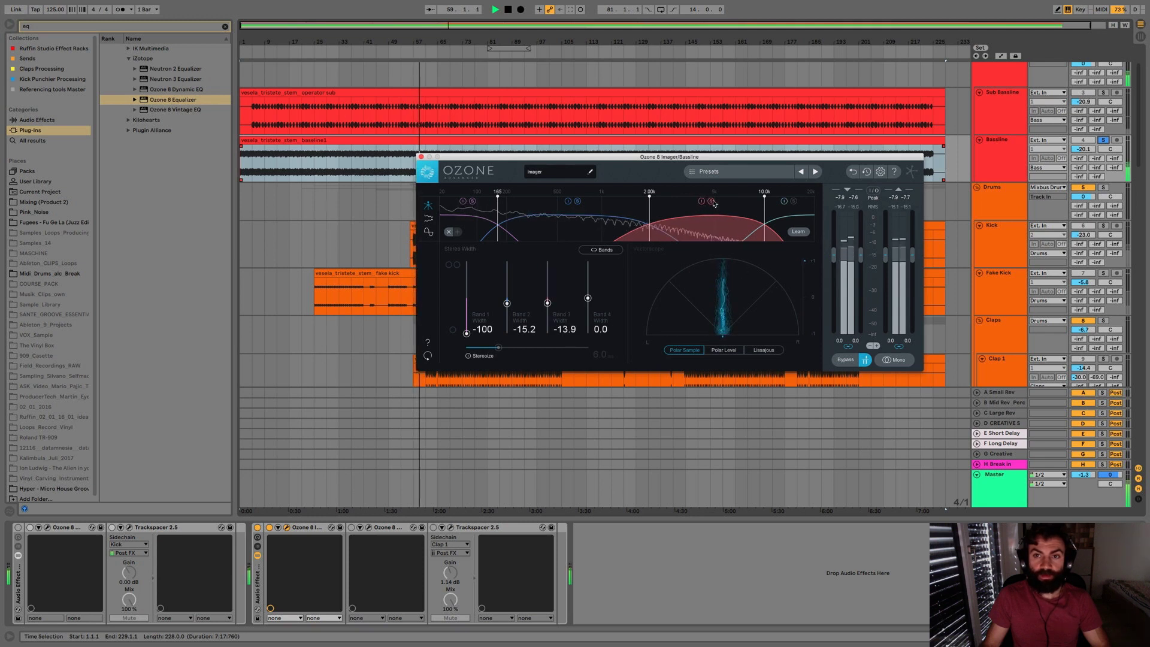
Step: Compare the bassline with the whole Imager bypassed and active, and close the plug-in window
{"action": "left_click", "coordinate": [842, 359]}
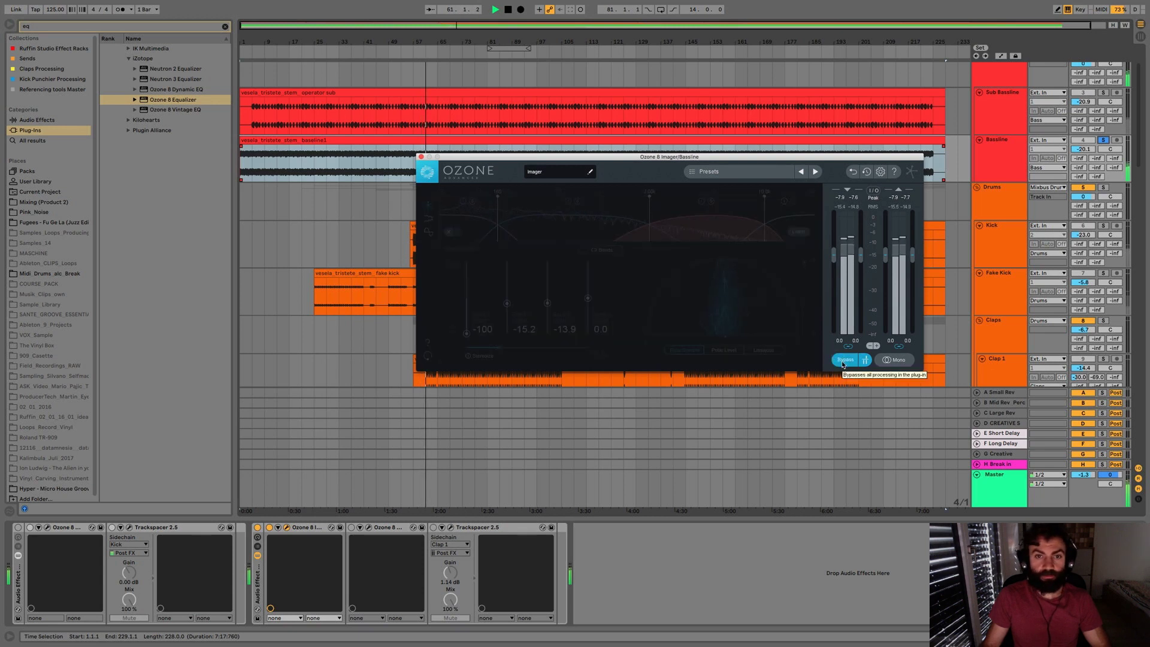
{"action": "left_click", "coordinate": [842, 360]}
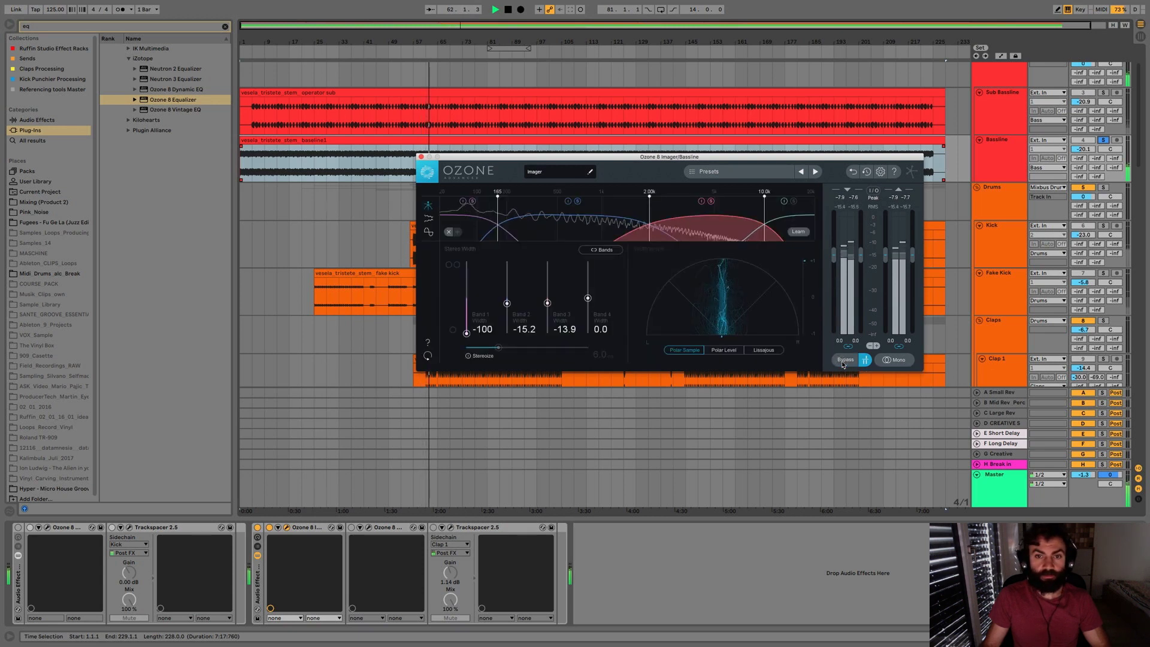
{"action": "left_click", "coordinate": [843, 360]}
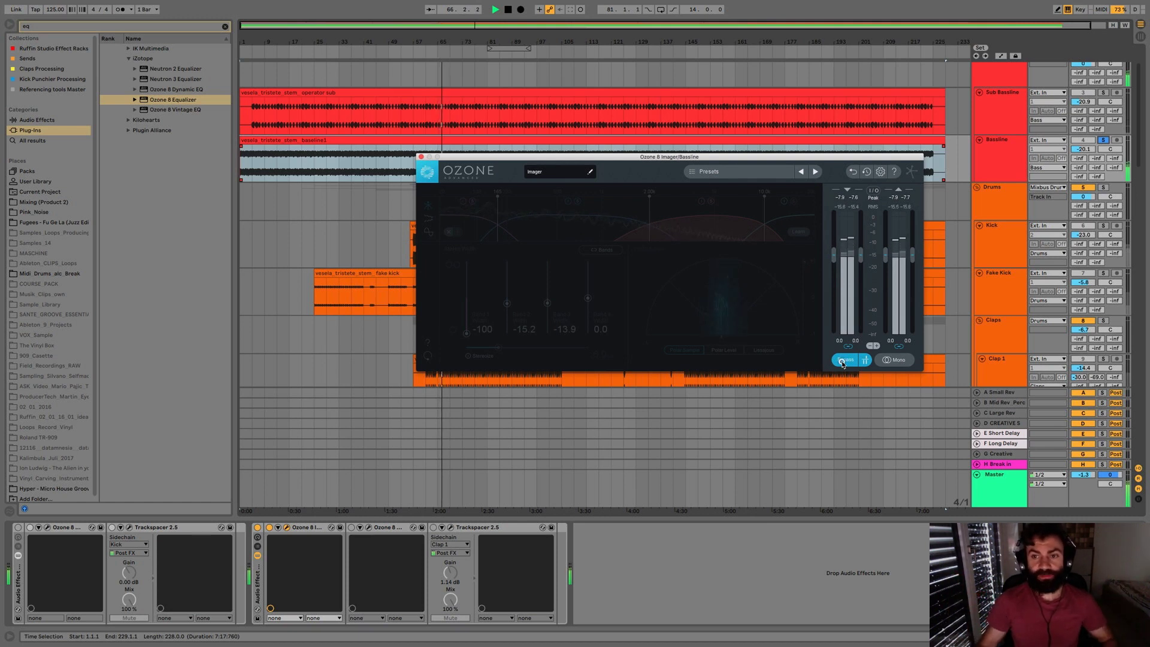
{"action": "left_click", "coordinate": [843, 361]}
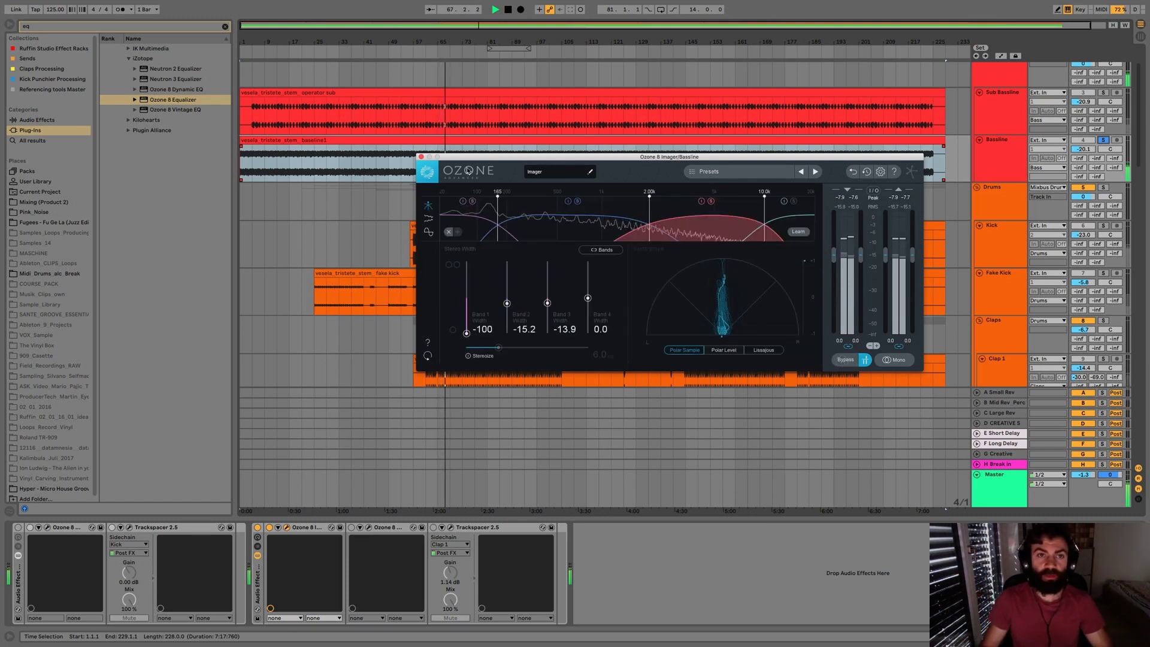
{"action": "left_click", "coordinate": [421, 157]}
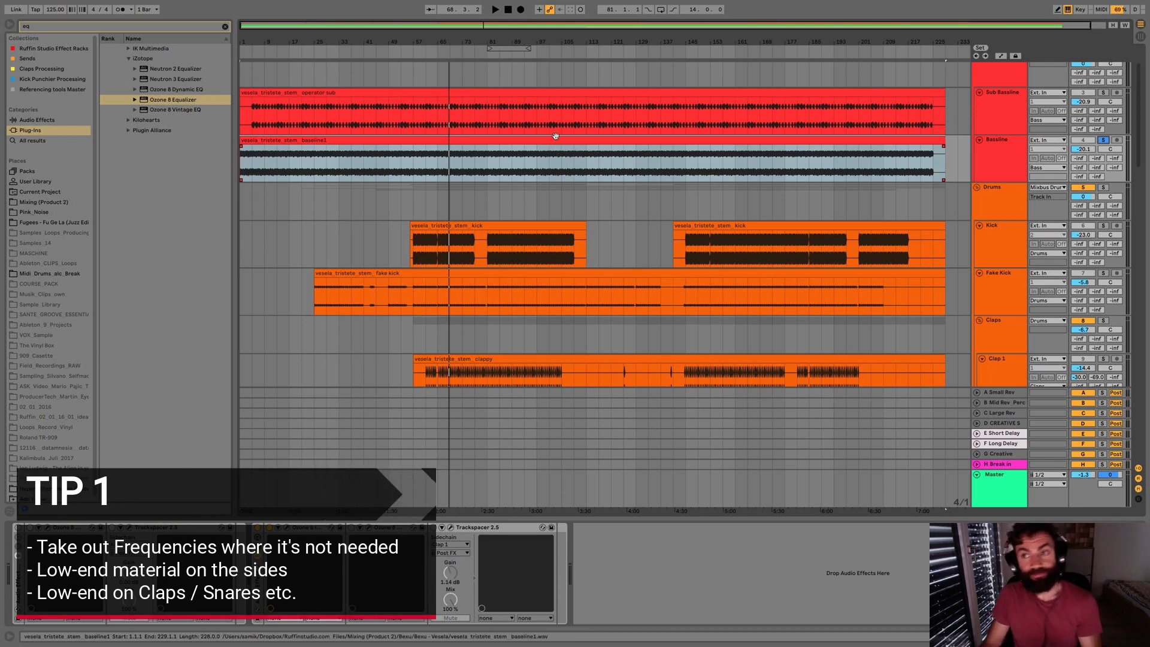
Step: Select the Clap 1 track and solo it
{"action": "scroll", "coordinate": [559, 195], "scroll_direction": "down", "scroll_amount": 2}
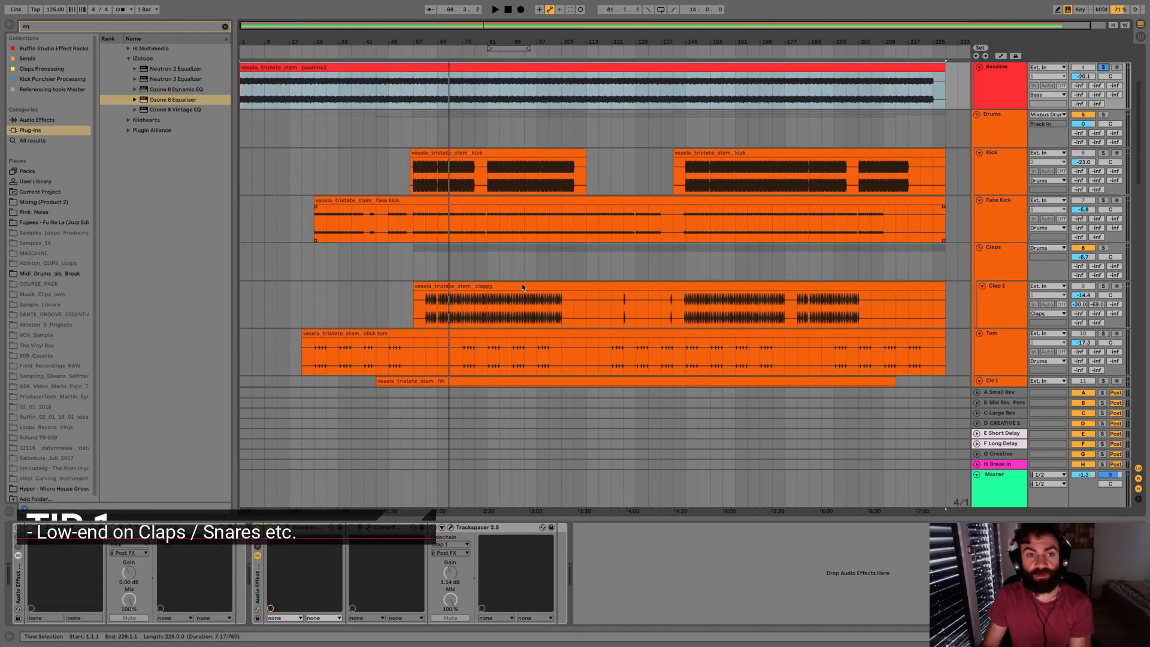
{"action": "left_click", "coordinate": [1016, 289]}
{"action": "left_click", "coordinate": [1103, 286]}
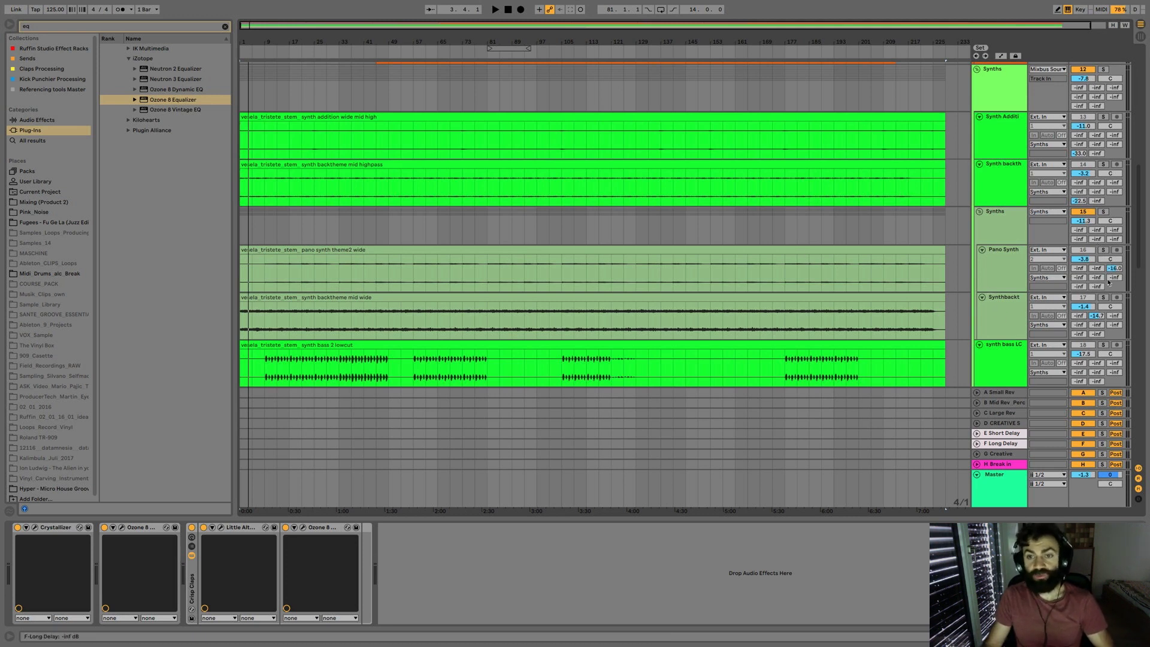
Step: Solo the Synthbackt track and play it from around bar 85
{"action": "left_click", "coordinate": [1105, 298]}
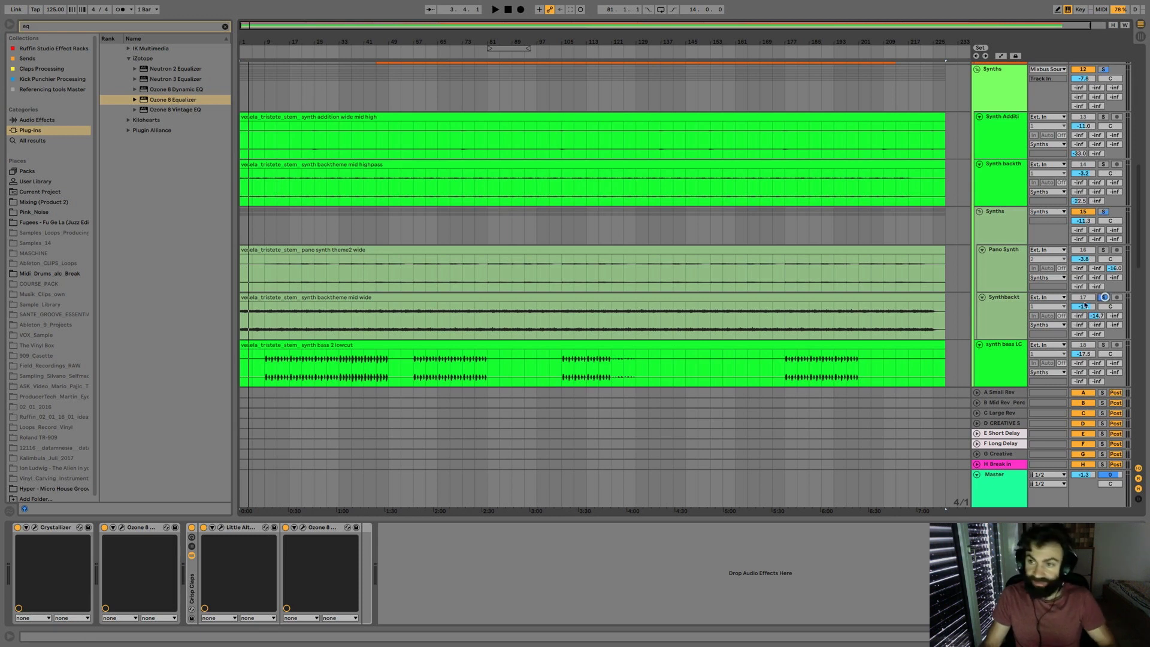
{"action": "left_click", "coordinate": [500, 321]}
{"action": "key", "text": "space"}
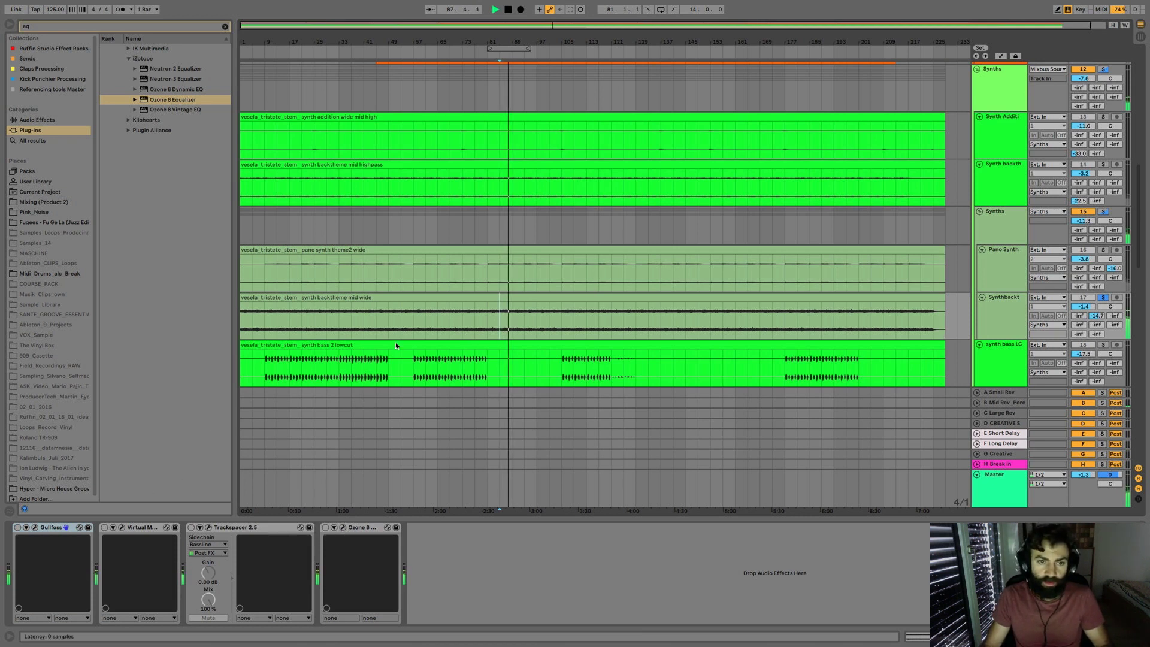
Step: Open the Synthbackt track's Ozone 8 Equalizer, activate the device and switch its processing from Side to Stereo
{"action": "left_click", "coordinate": [342, 527]}
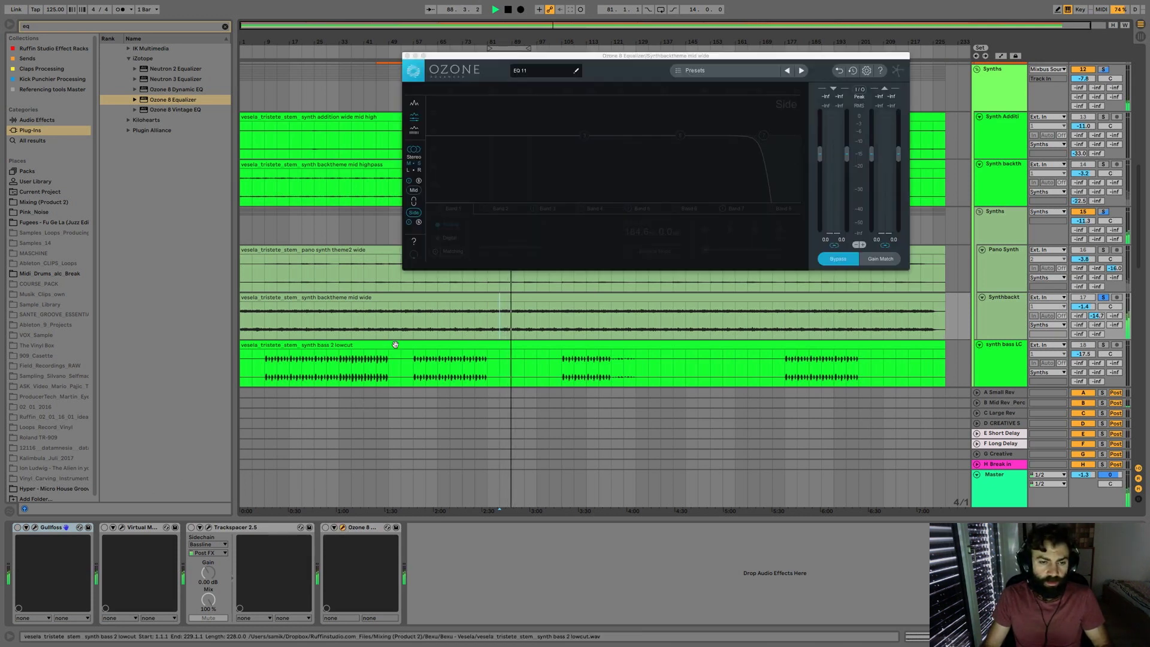
{"action": "left_click", "coordinate": [325, 527]}
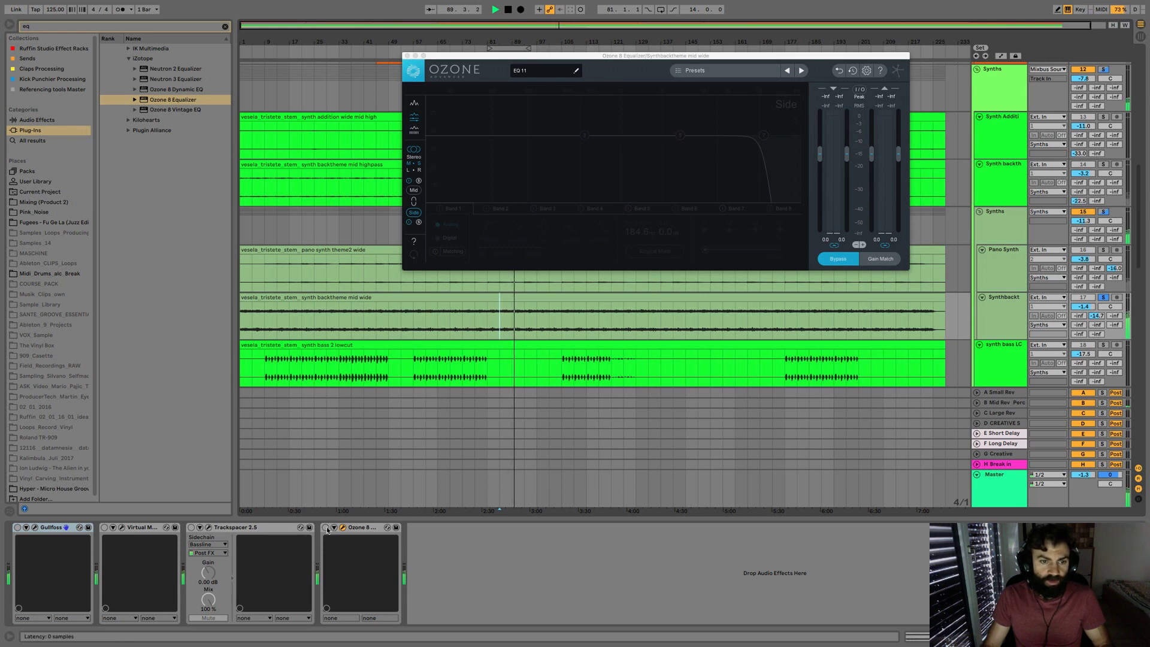
{"action": "left_click", "coordinate": [409, 172]}
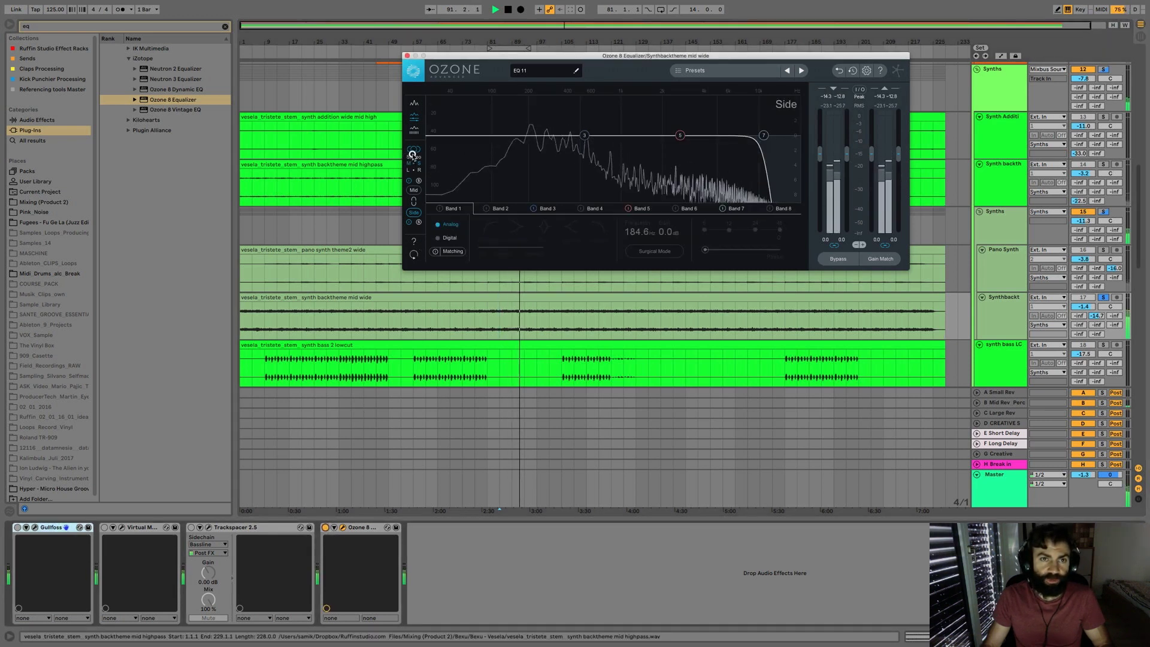
{"action": "left_click", "coordinate": [413, 153]}
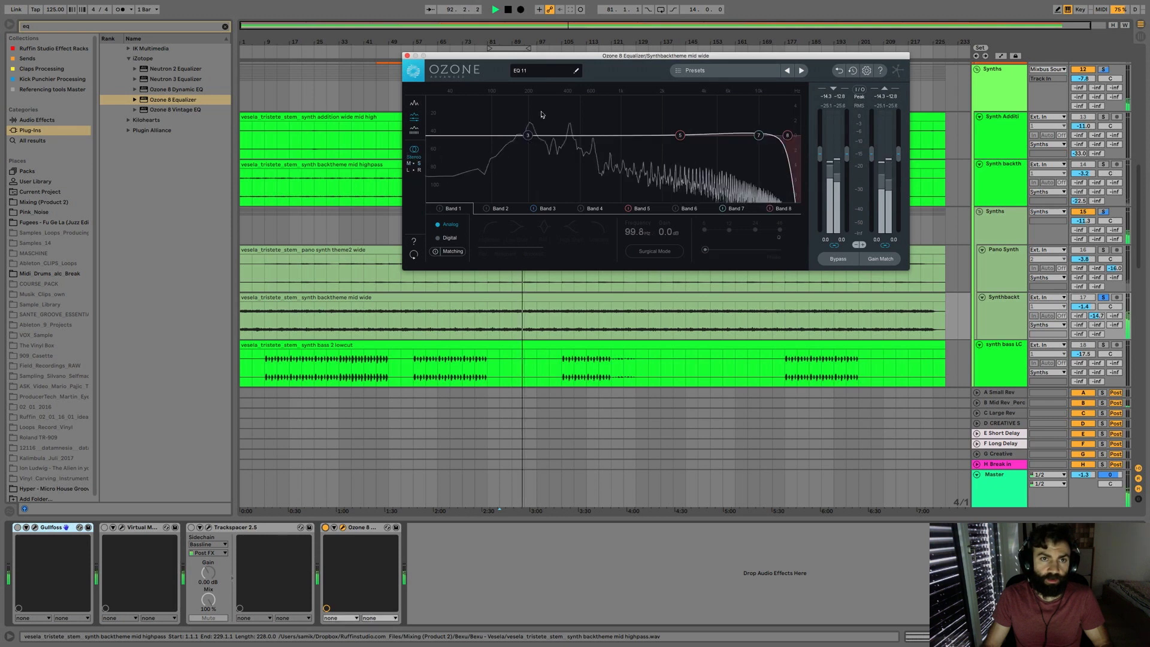
Step: Audition the synth around 304 Hz, and set equalizer Band 3 to 342.6 Hz at -1.4 dB, toggling that band to compare
{"action": "left_click", "coordinate": [552, 110], "text": "alt"}
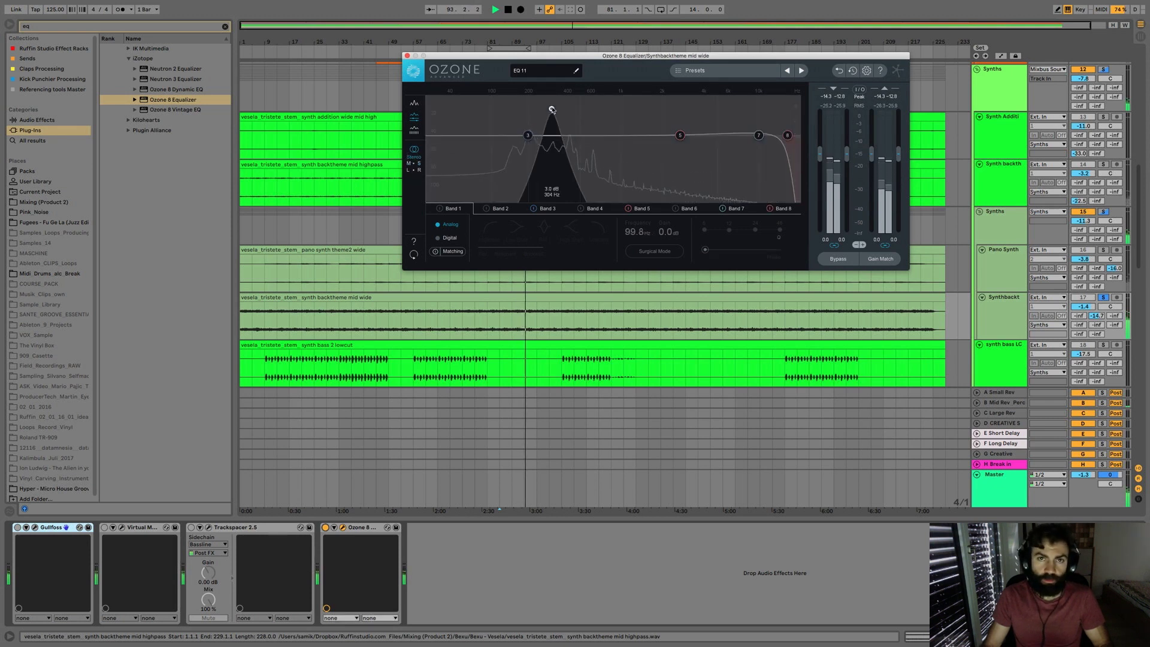
{"action": "mouse_move", "coordinate": [552, 110]}
{"action": "left_mouse_down"}
{"action": "mouse_move", "coordinate": [525, 93]}
{"action": "mouse_move", "coordinate": [554, 98]}
{"action": "left_mouse_up"}
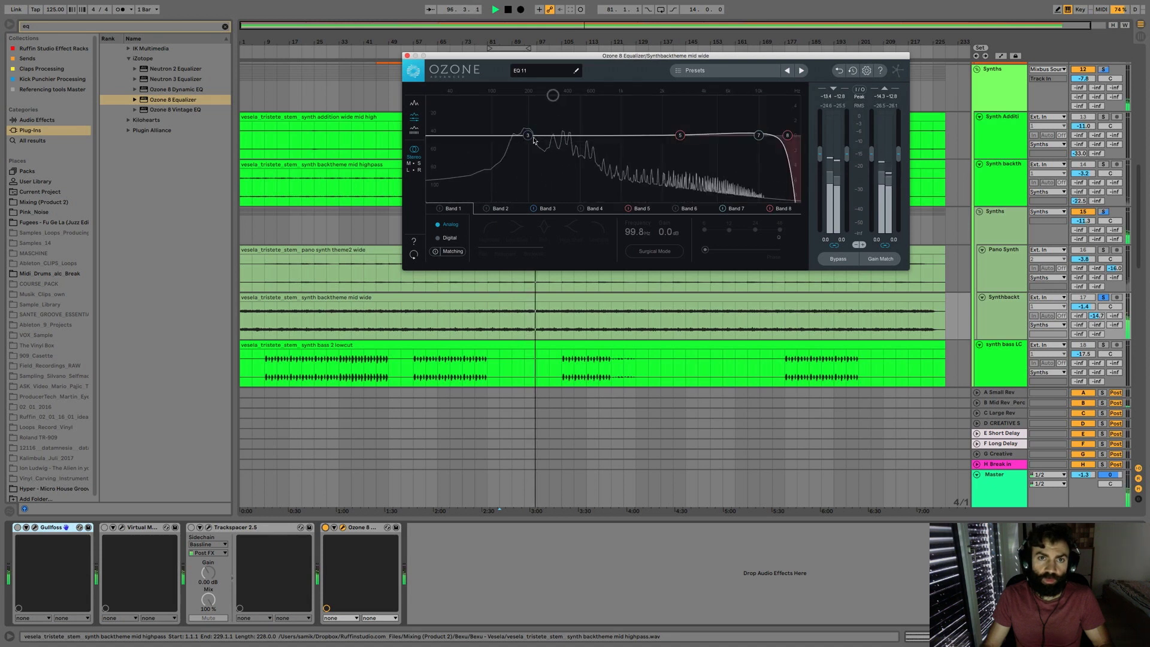
{"action": "left_click_drag", "start_coordinate": [527, 134], "coordinate": [560, 148]}
{"action": "left_click", "coordinate": [534, 209]}
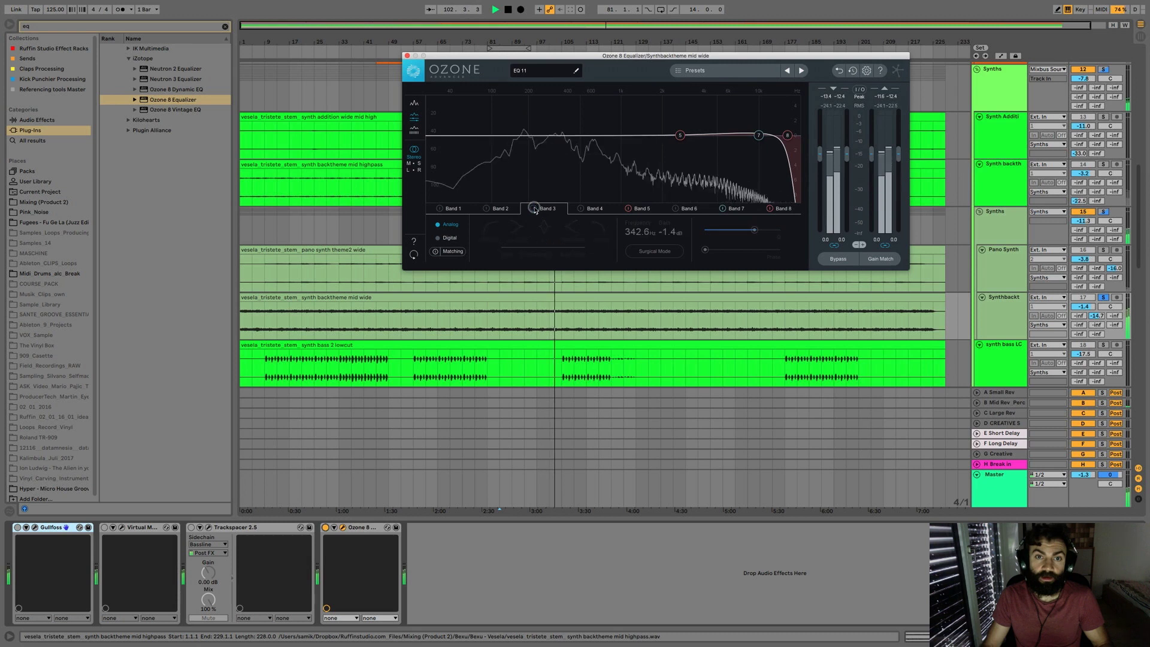
{"action": "left_click", "coordinate": [534, 209]}
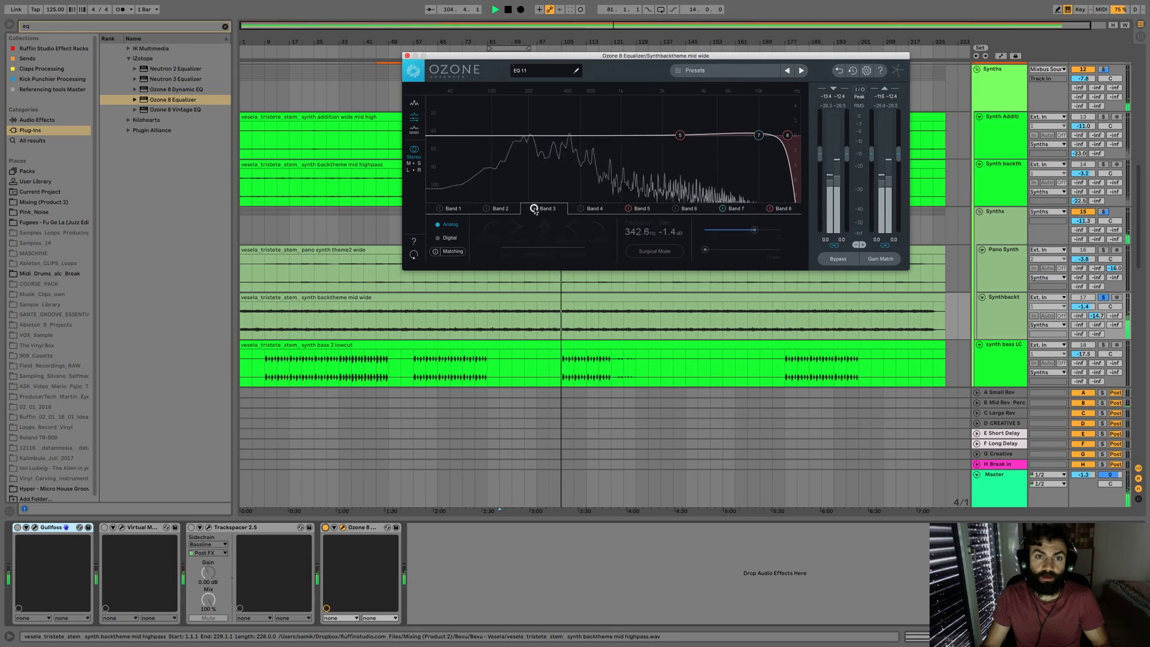
Step: Set equalizer Band 3's Q to 1.3, audition the wider cut on the synth, and switch the band off
{"action": "left_click", "coordinate": [534, 208]}
{"action": "key", "text": "space"}
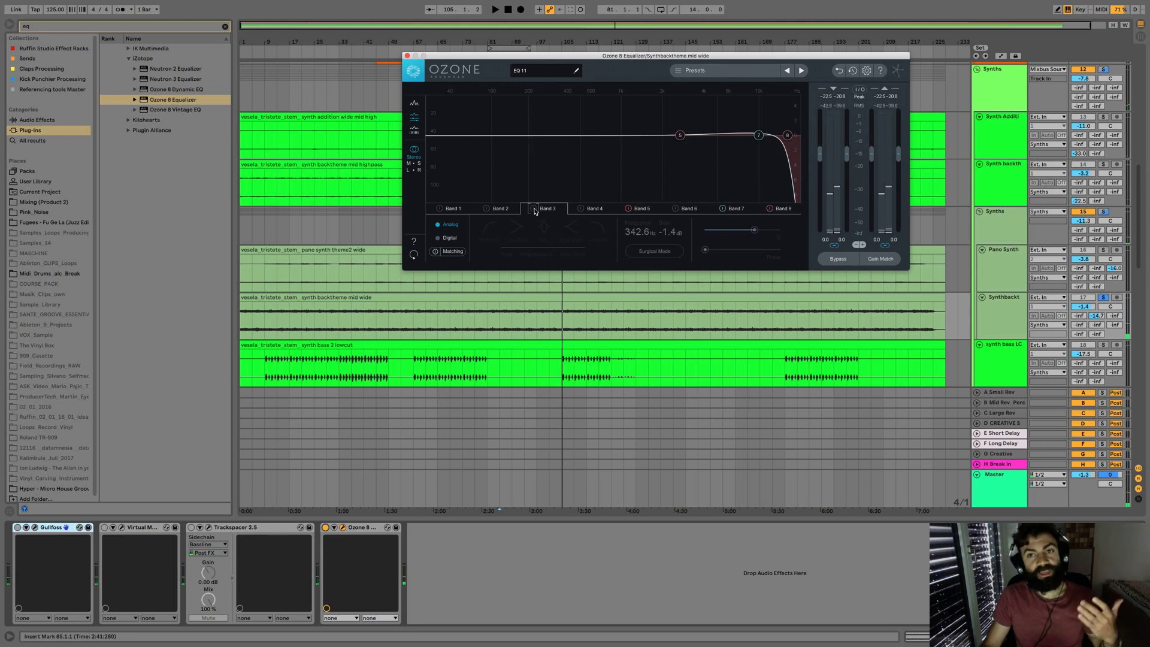
{"action": "left_click", "coordinate": [534, 209]}
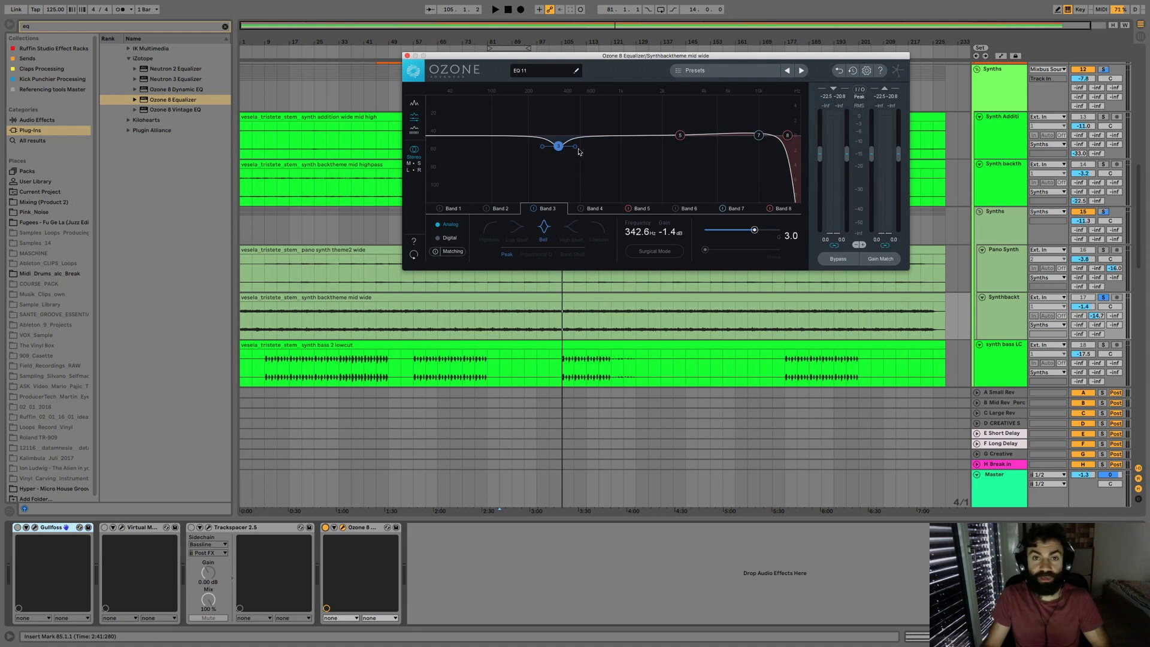
{"action": "left_click_drag", "start_coordinate": [580, 150], "coordinate": [588, 149]}
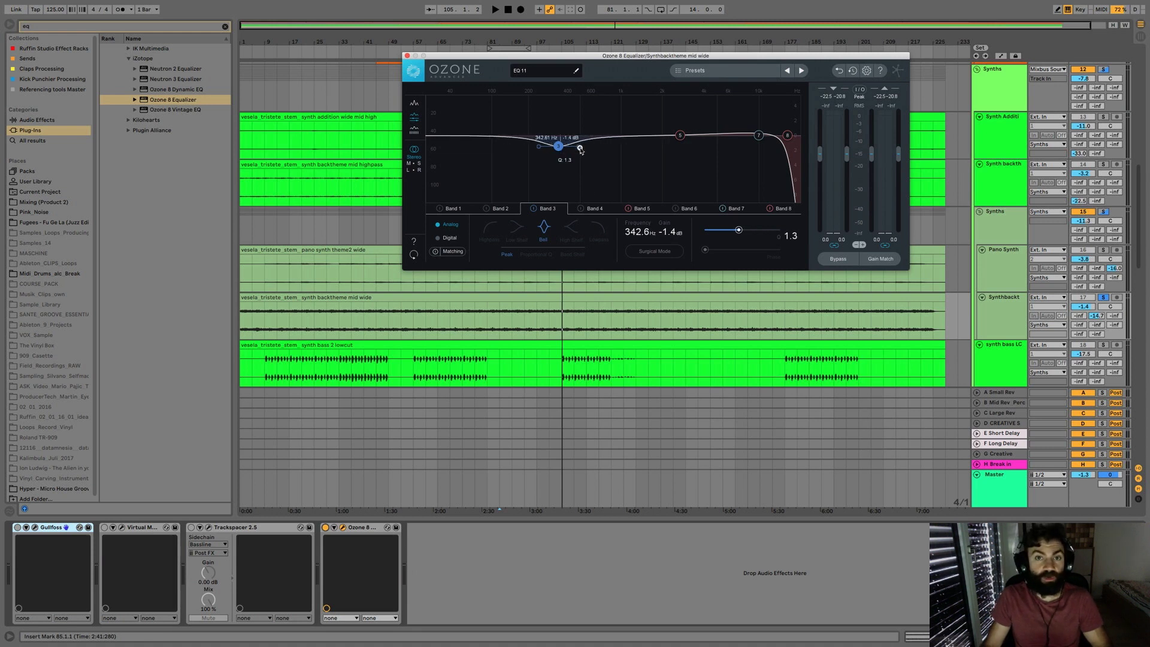
{"action": "key", "text": "space"}
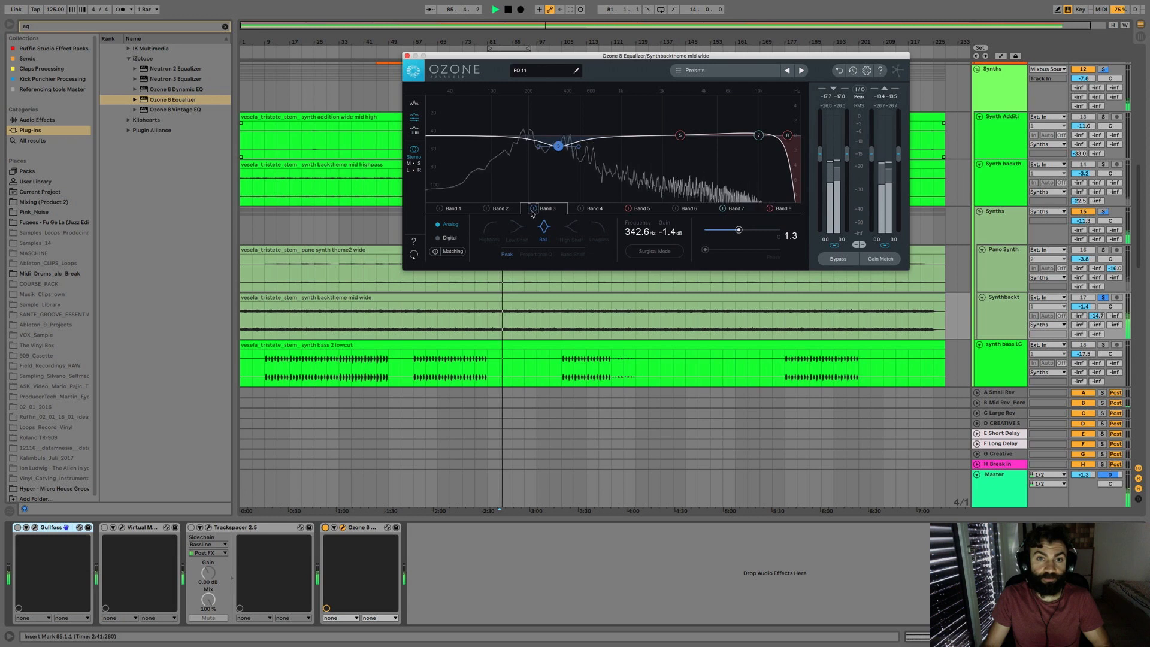
{"action": "key", "text": "space"}
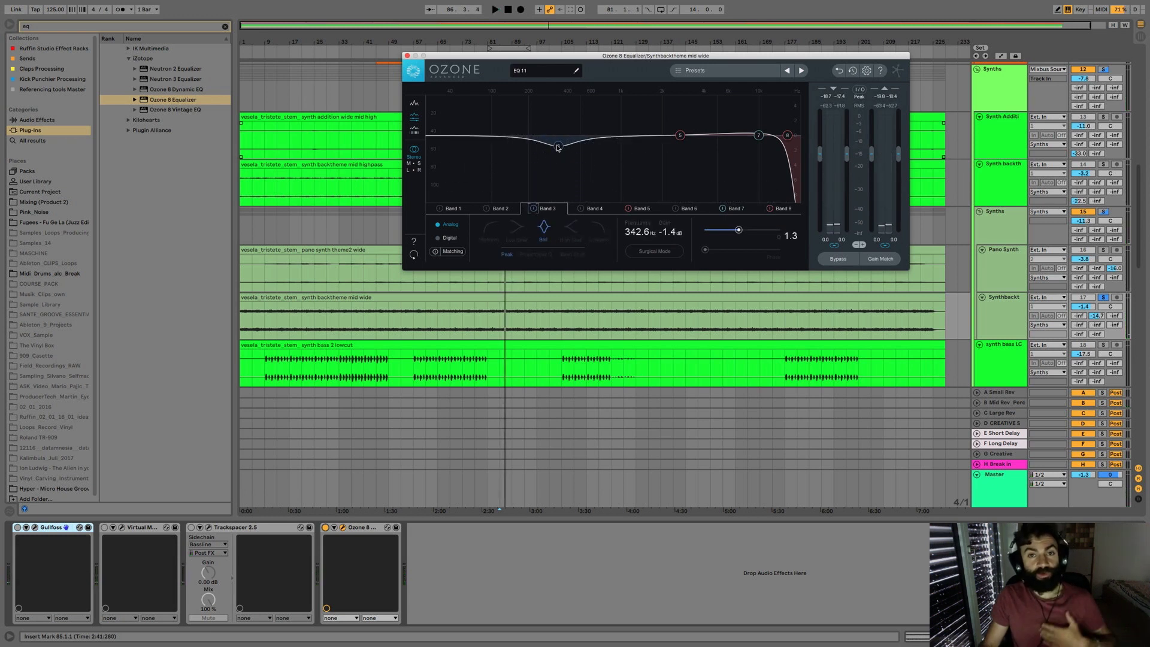
{"action": "left_click", "coordinate": [535, 208]}
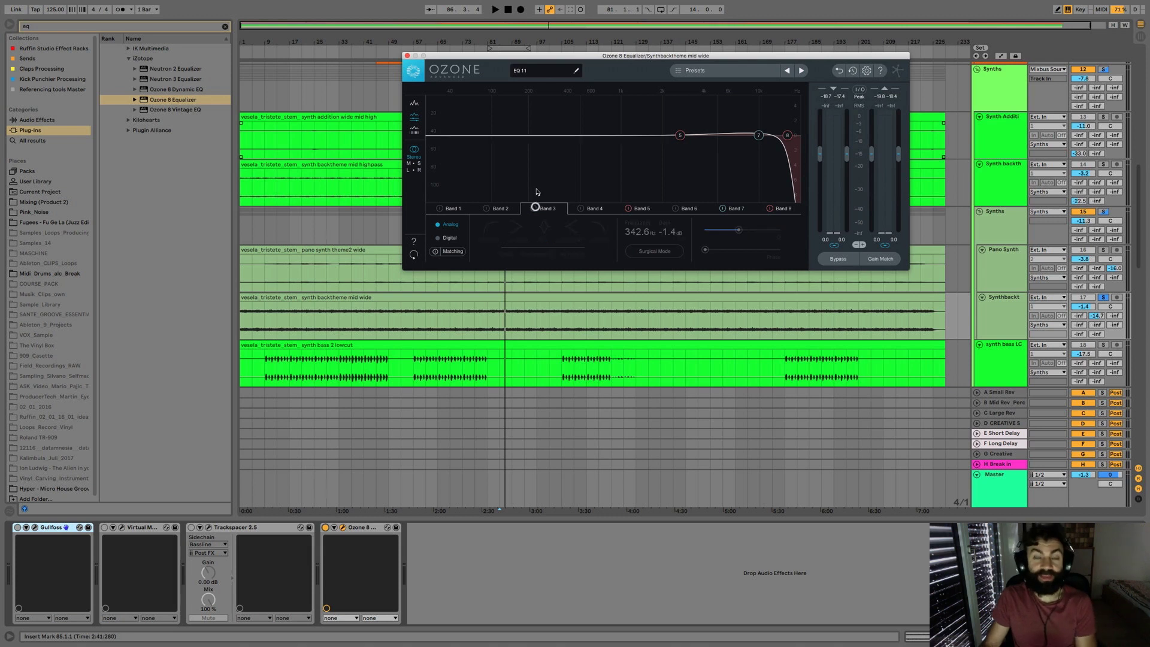
{"action": "left_click", "coordinate": [407, 57]}
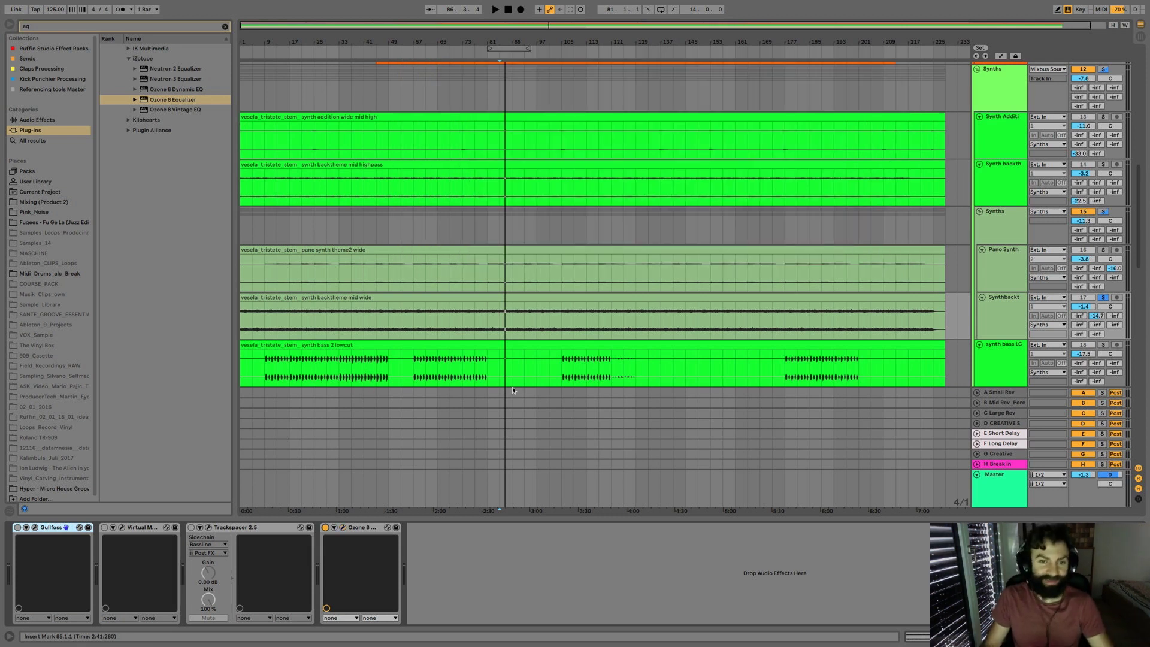
Step: Show the Synthbackt track's Gullfoss plug-in, activate it and set Tame to 33% while the synth plays
{"action": "left_click", "coordinate": [1006, 316]}
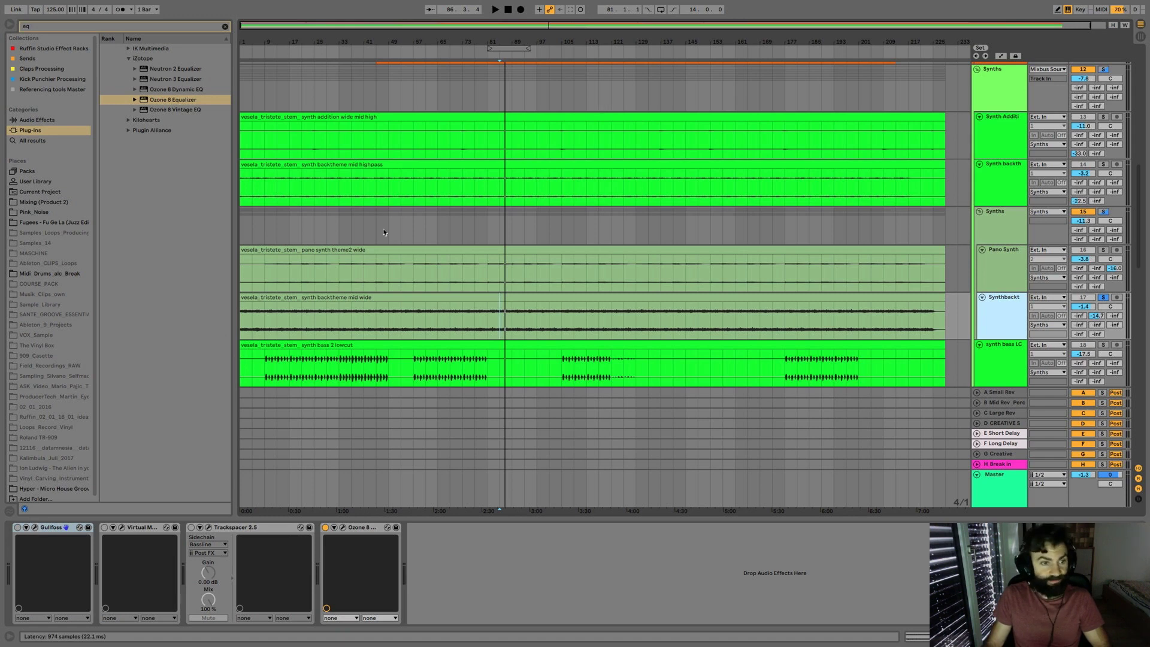
{"action": "key", "text": "super+alt+p"}
{"action": "left_click_drag", "start_coordinate": [535, 67], "coordinate": [535, 94]}
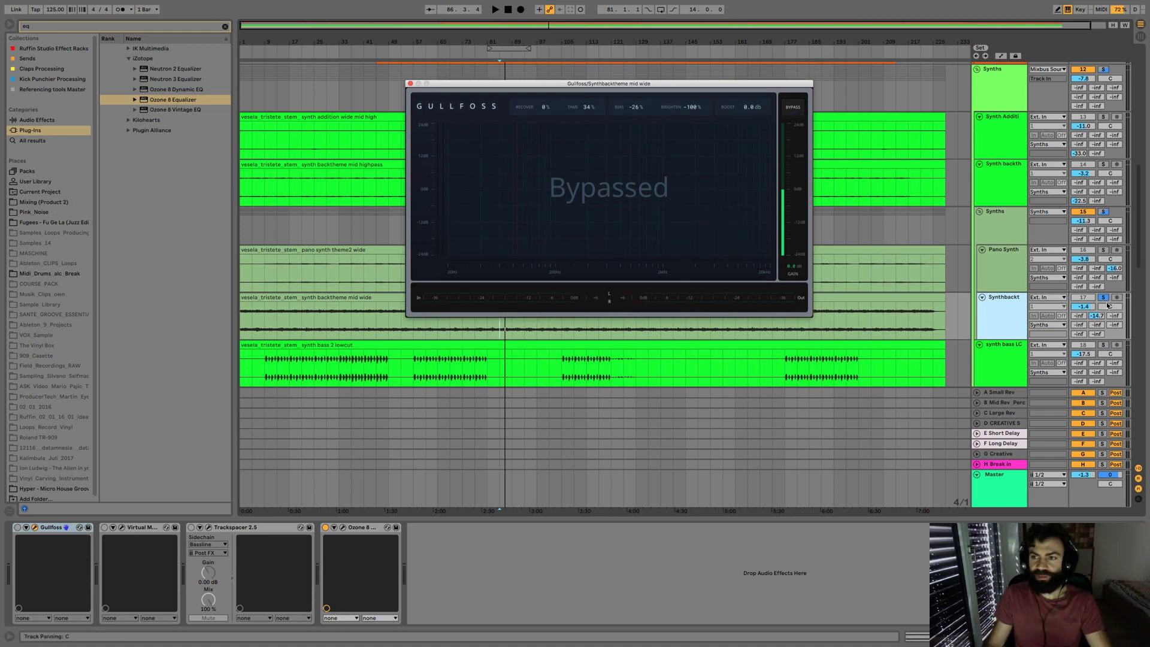
{"action": "key", "text": "space"}
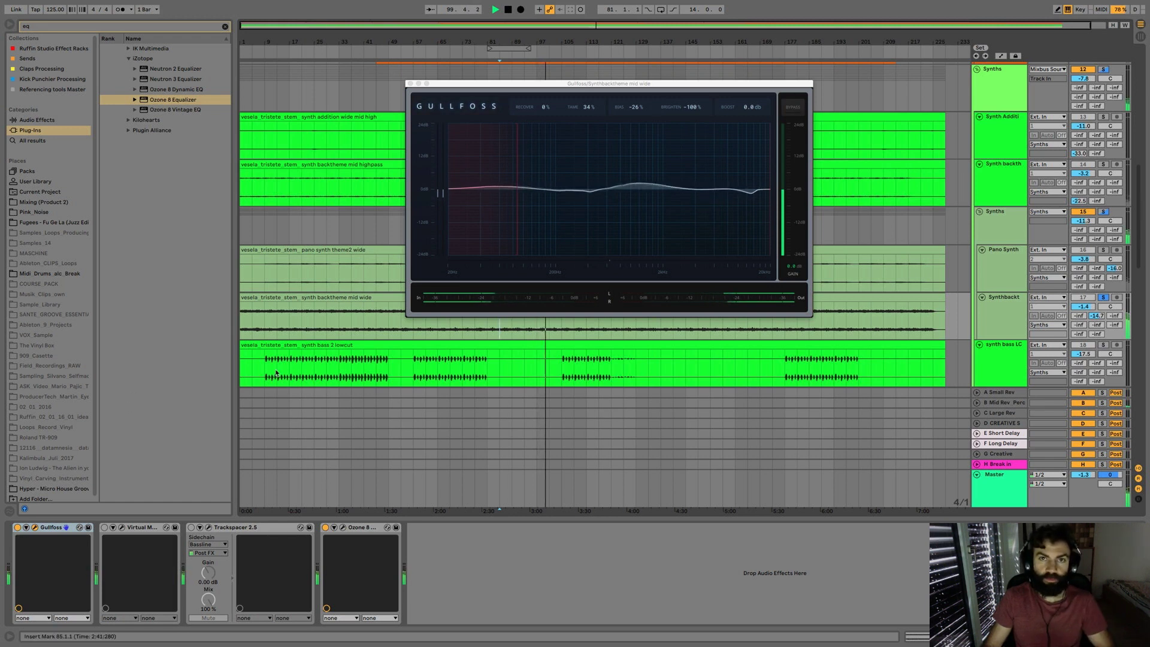
{"action": "left_click", "coordinate": [589, 111]}
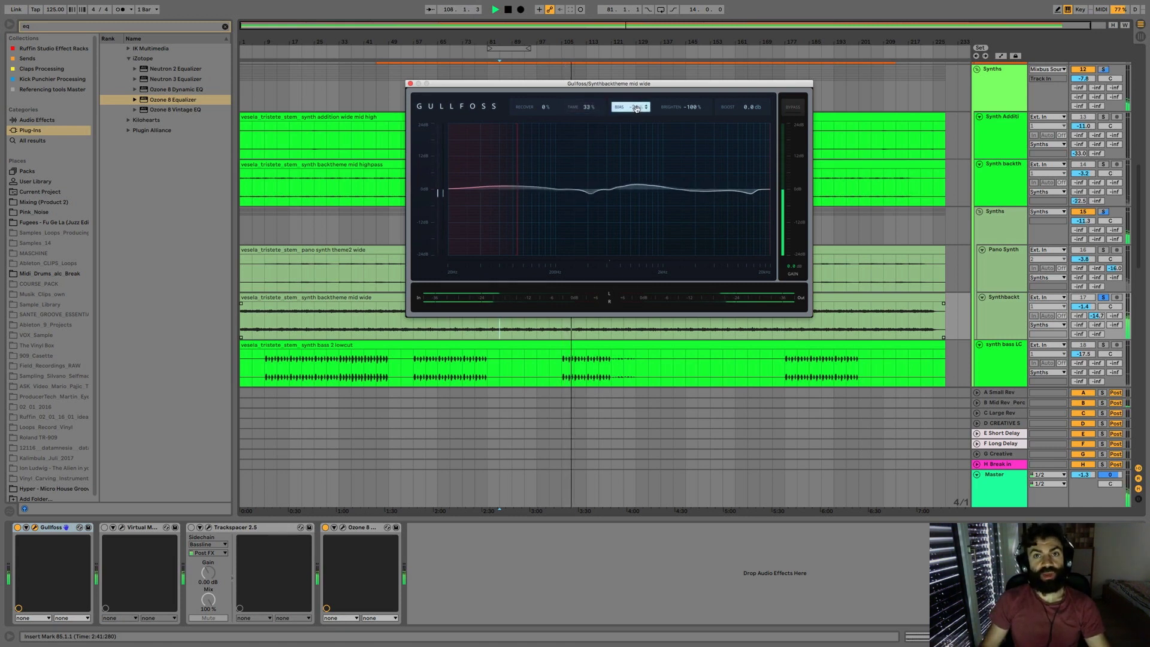
Step: Compare the playing synth with Gullfoss bypassed and active, and hide the plug-in window
{"action": "left_click", "coordinate": [793, 108]}
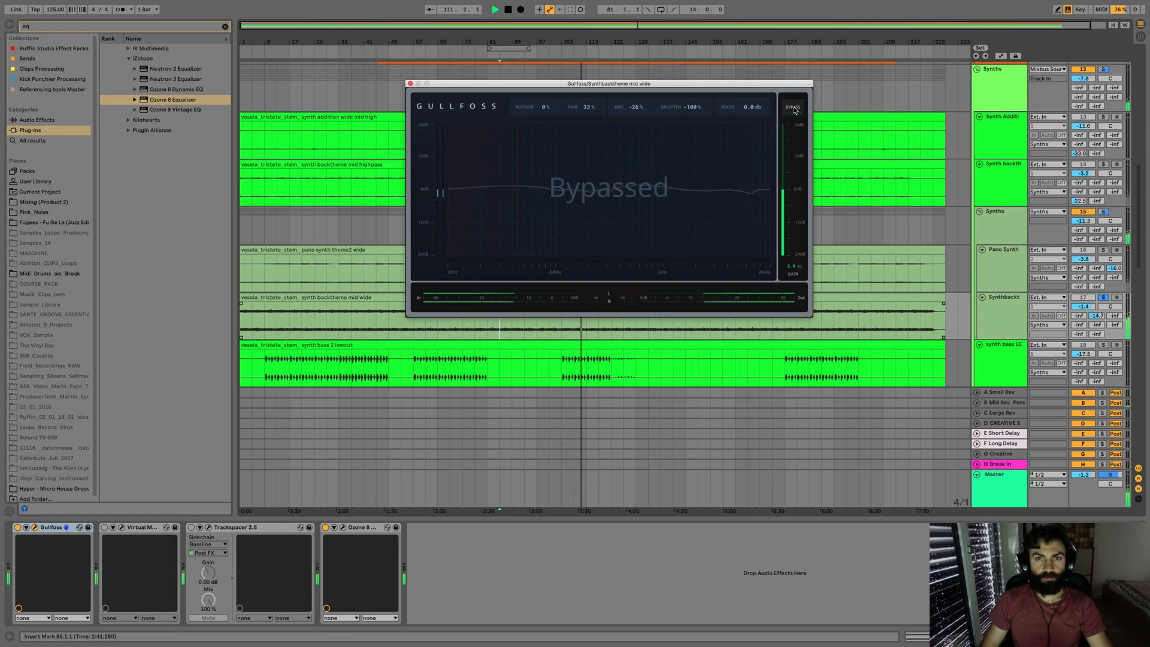
{"action": "left_click", "coordinate": [794, 109]}
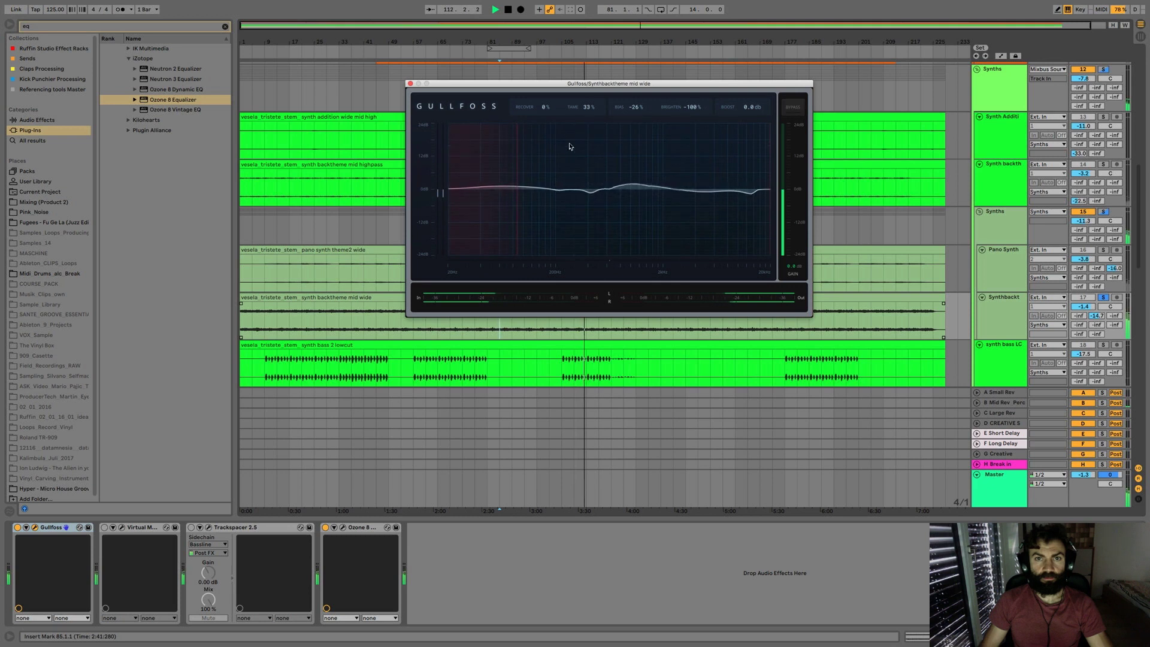
{"action": "key", "text": "space"}
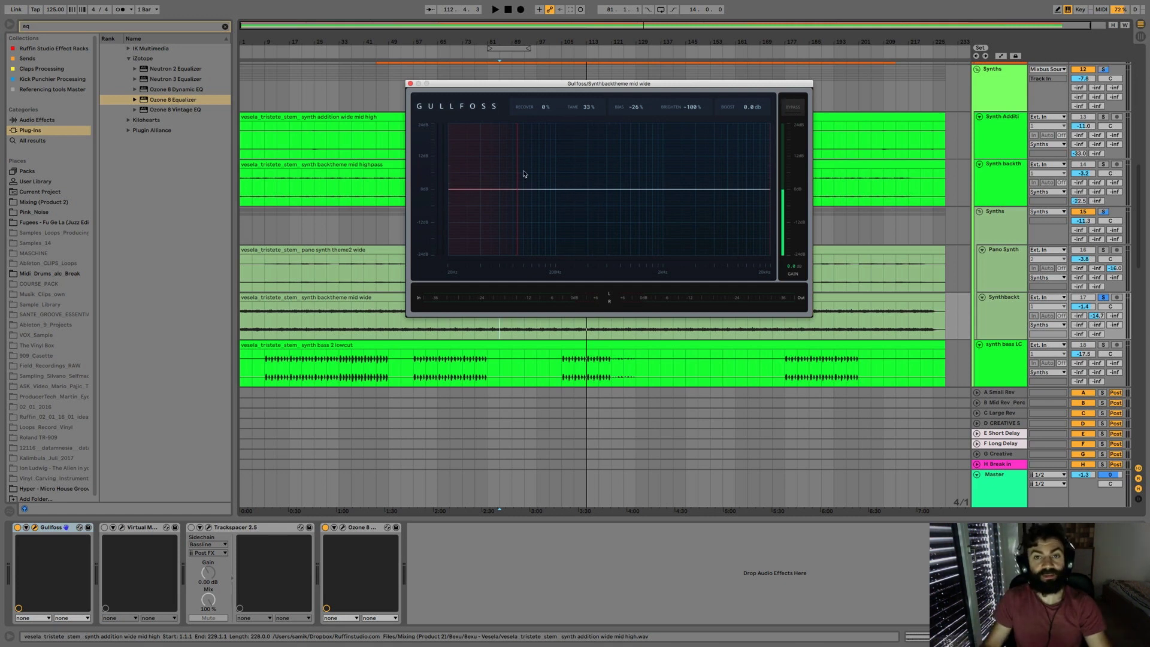
{"action": "key", "text": "space"}
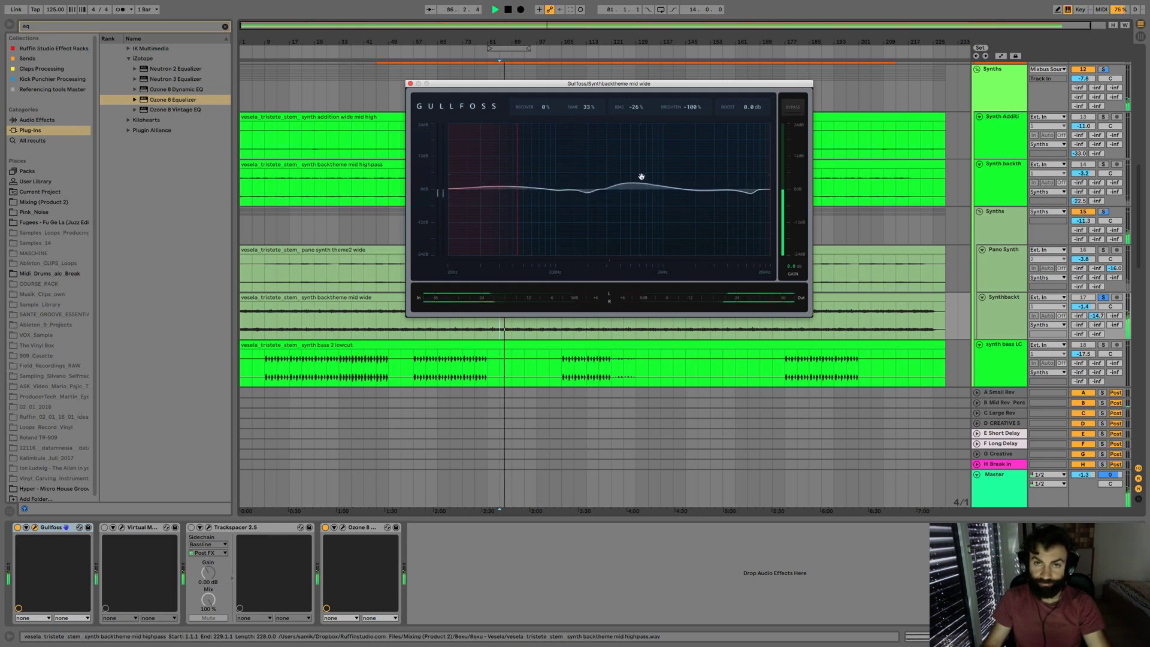
{"action": "left_click", "coordinate": [794, 108]}
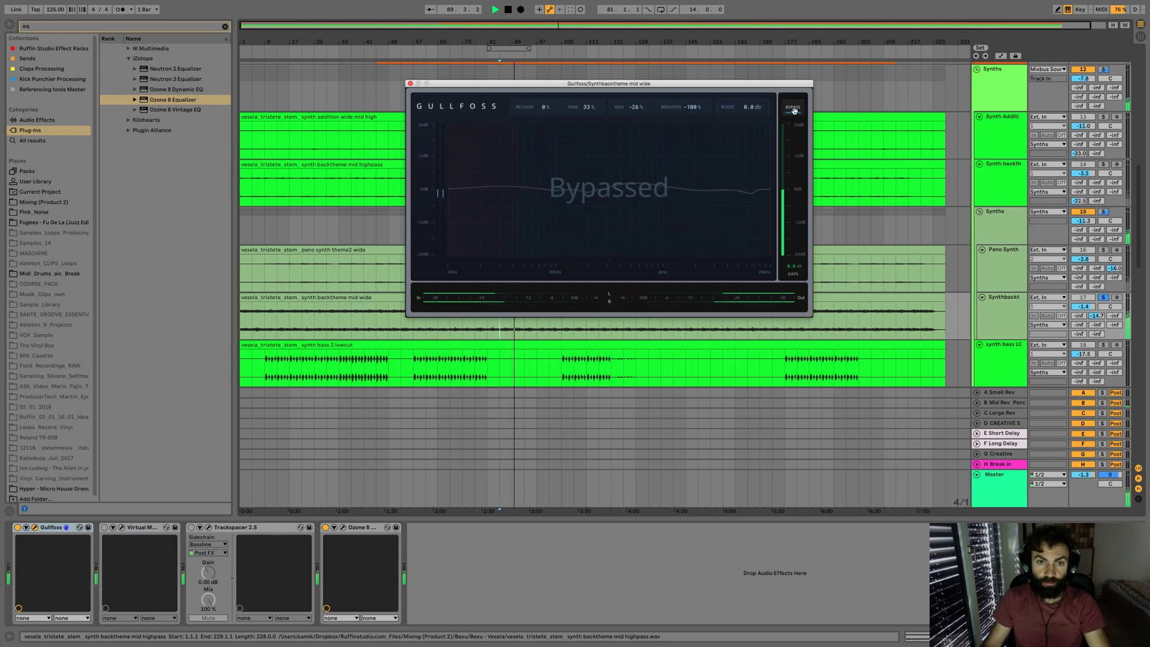
{"action": "left_click", "coordinate": [794, 108]}
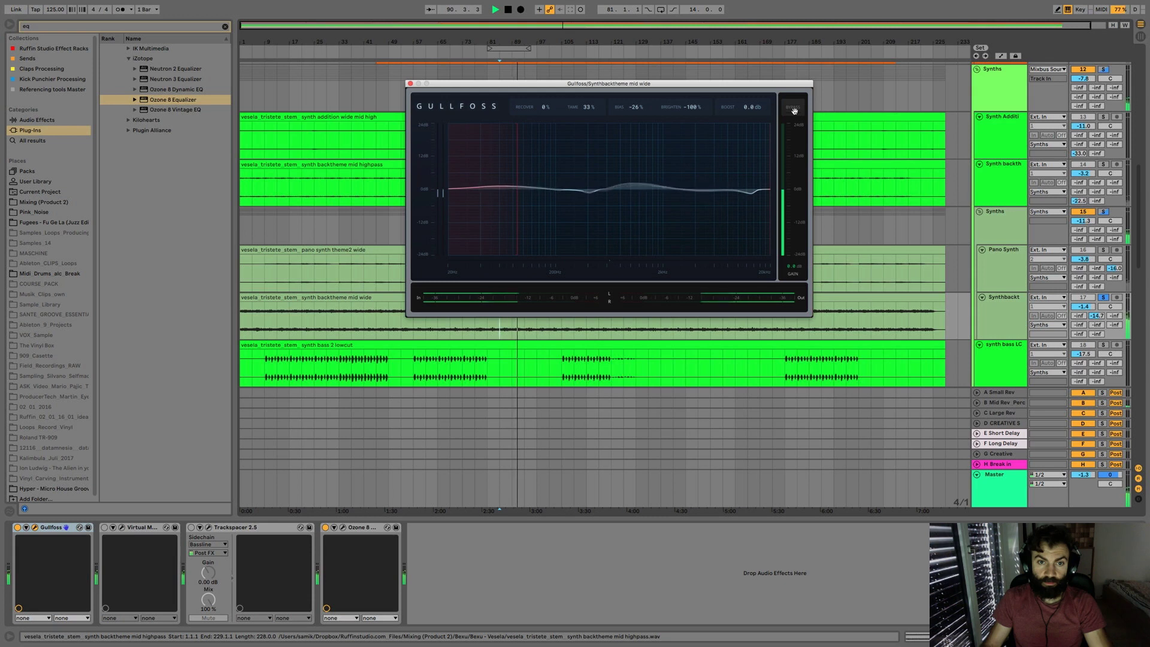
{"action": "left_click", "coordinate": [794, 108]}
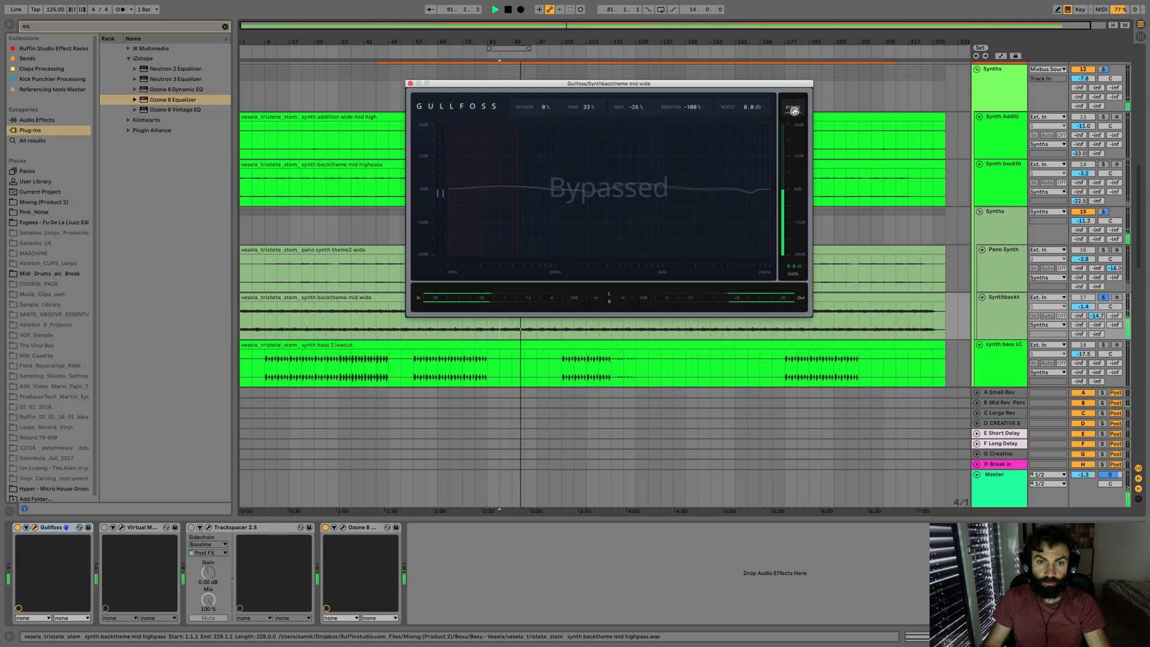
{"action": "left_click", "coordinate": [794, 108]}
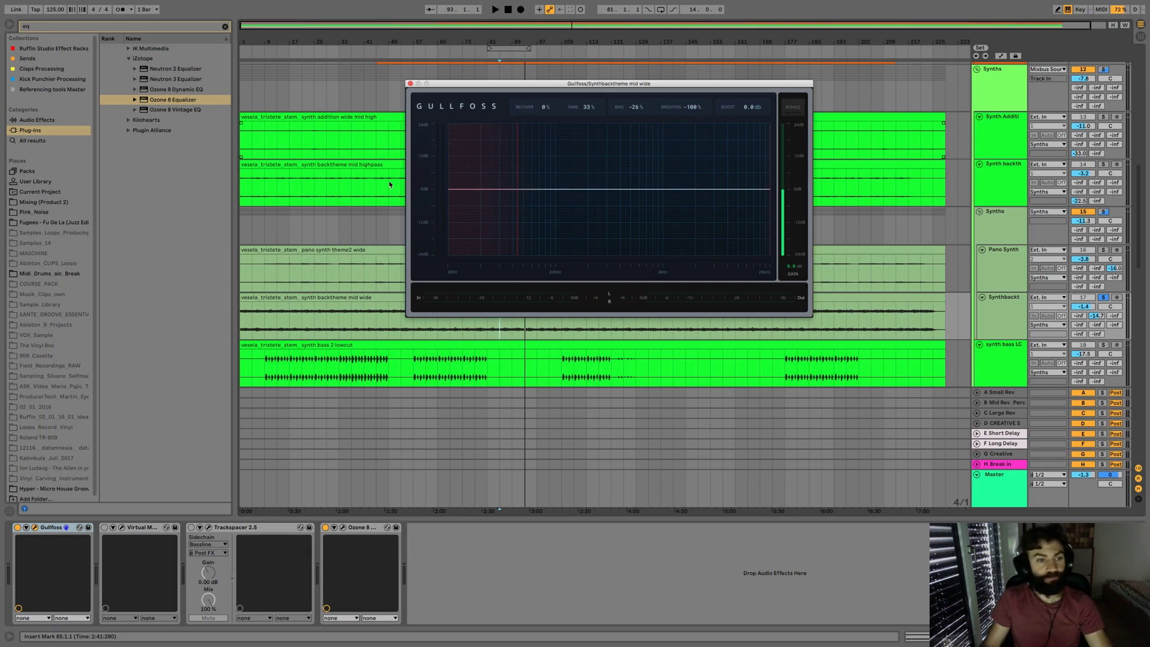
{"action": "key", "text": "super+alt+p"}
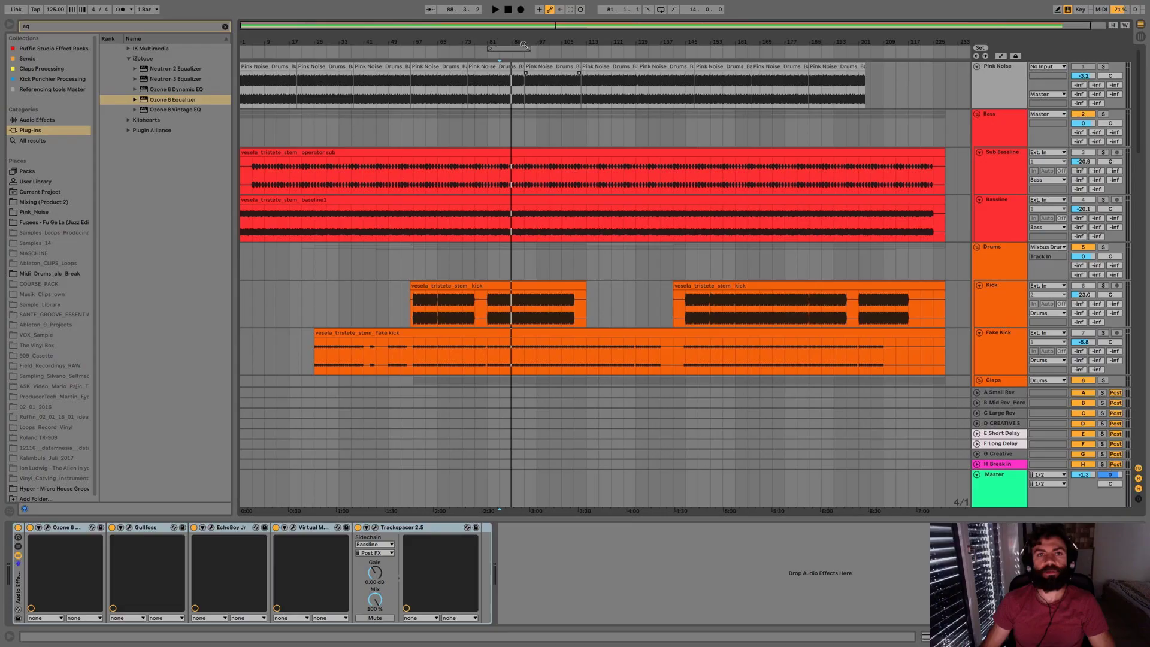
Step: Select bars 81 to 95 and activate the second Ozone 8 device and the Clap 1-sidechained Trackspacer on the Bassline track
{"action": "left_click", "coordinate": [520, 48]}
{"action": "left_click", "coordinate": [1007, 217]}
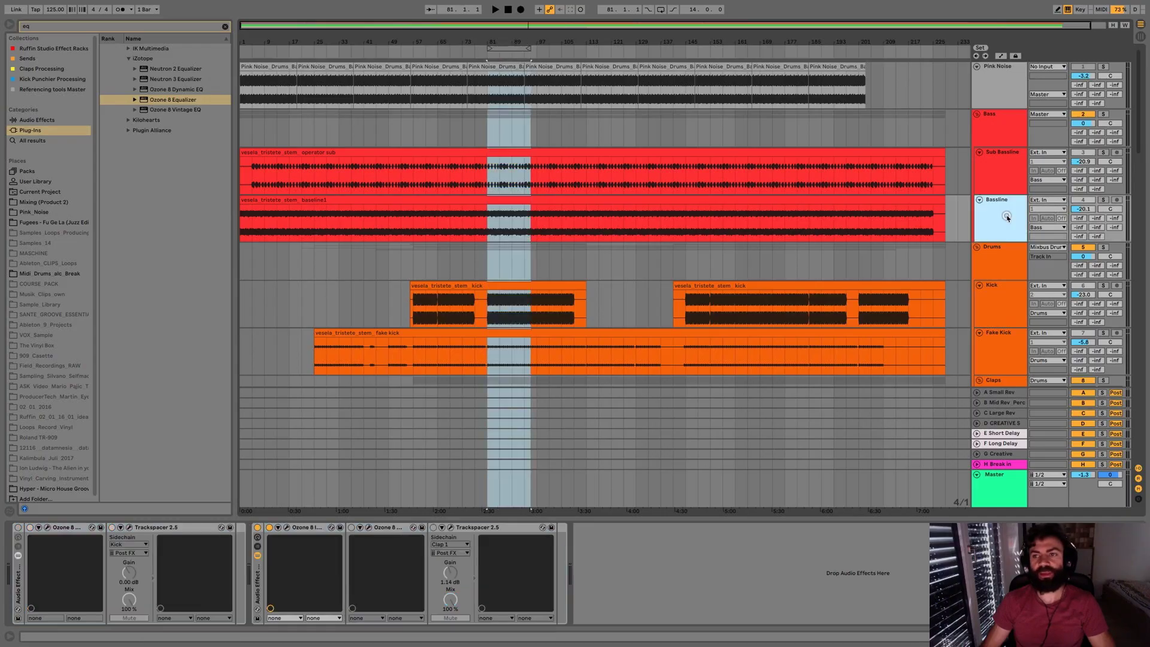
{"action": "left_click", "coordinate": [352, 536]}
{"action": "left_click", "coordinate": [433, 528]}
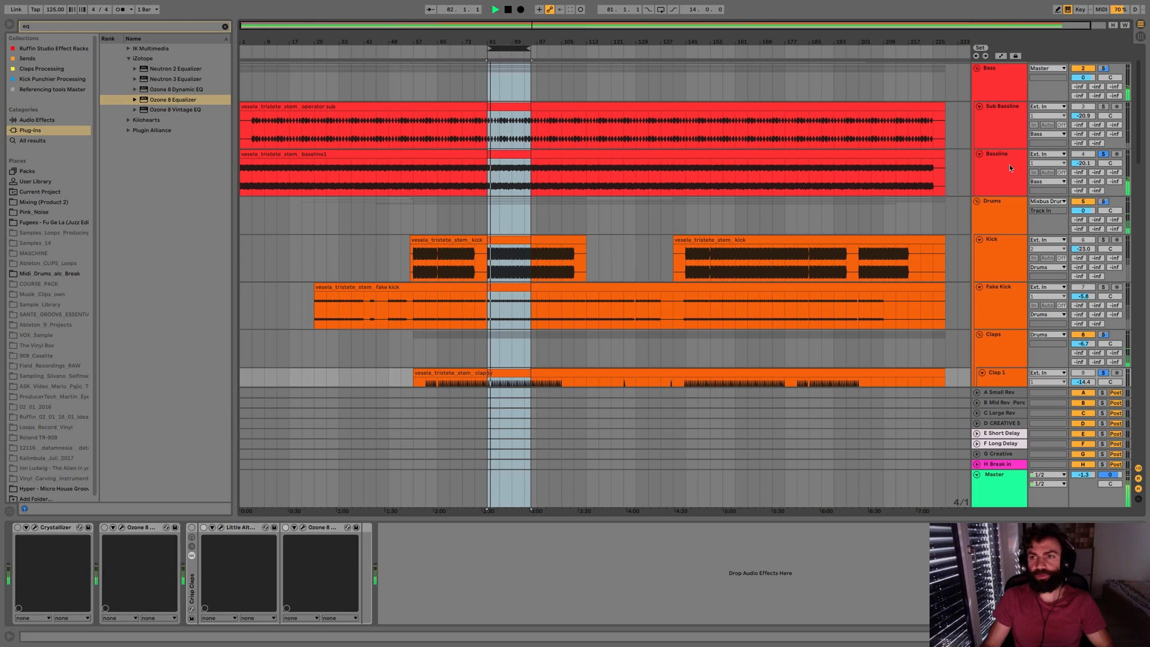
Step: Activate the Crystallizer, the Ozone 8 device and the Crisp Claps rack on the Clap 1 track during playback
{"action": "left_click", "coordinate": [1009, 167]}
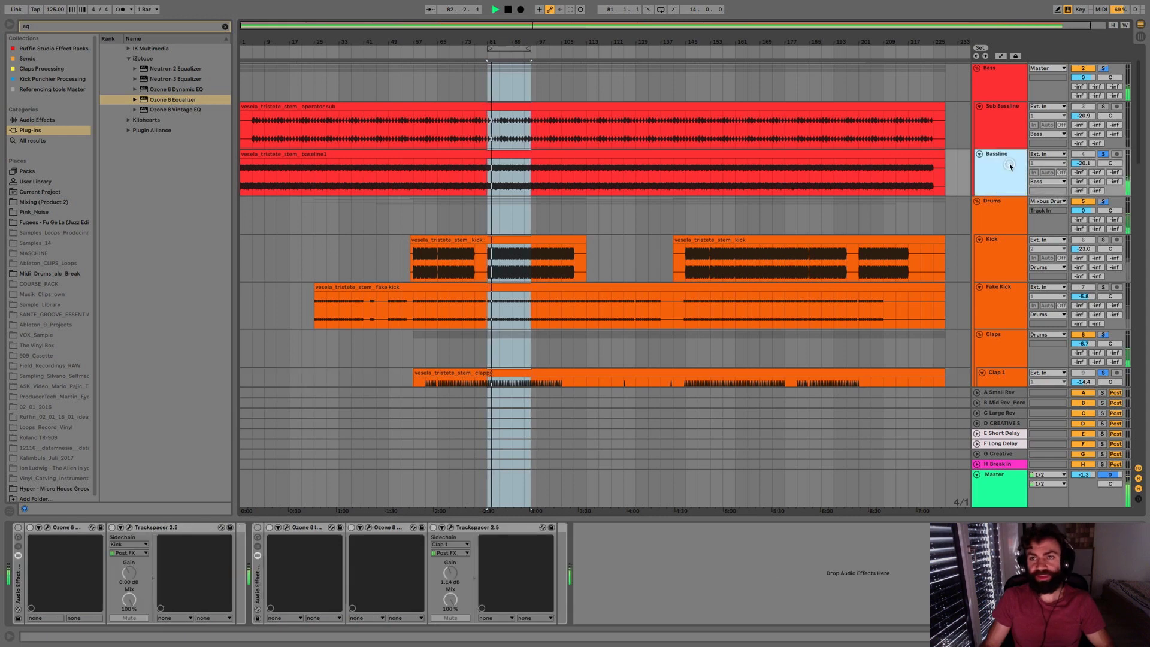
{"action": "scroll", "coordinate": [500, 275], "scroll_direction": "down", "scroll_amount": 5}
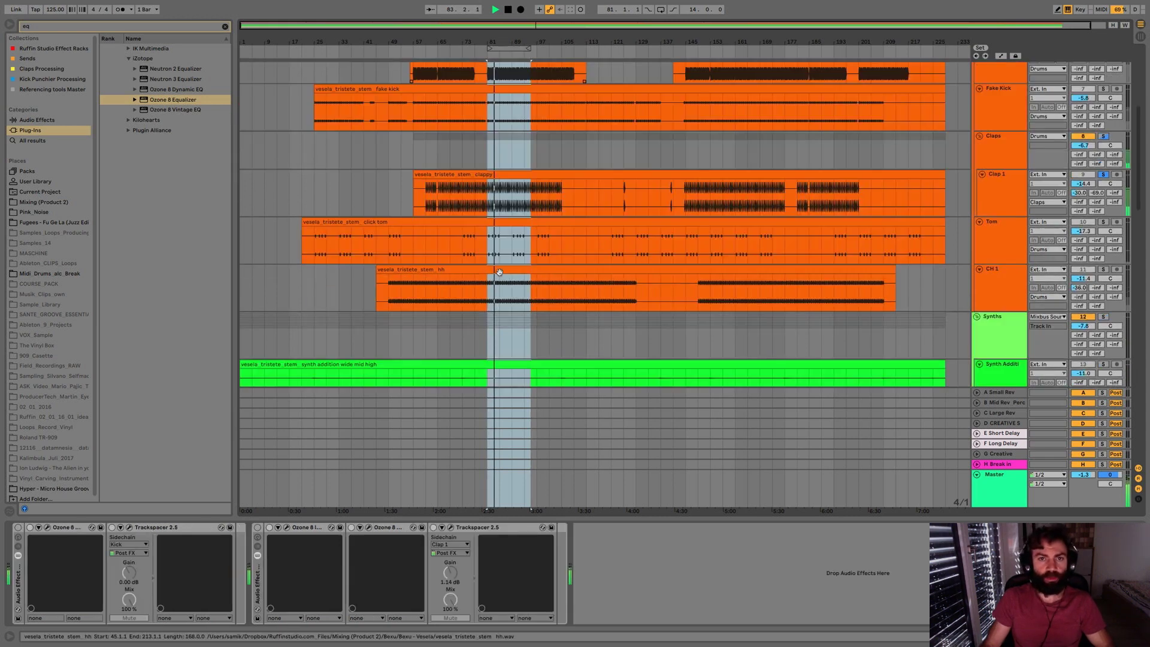
{"action": "left_click", "coordinate": [1005, 189]}
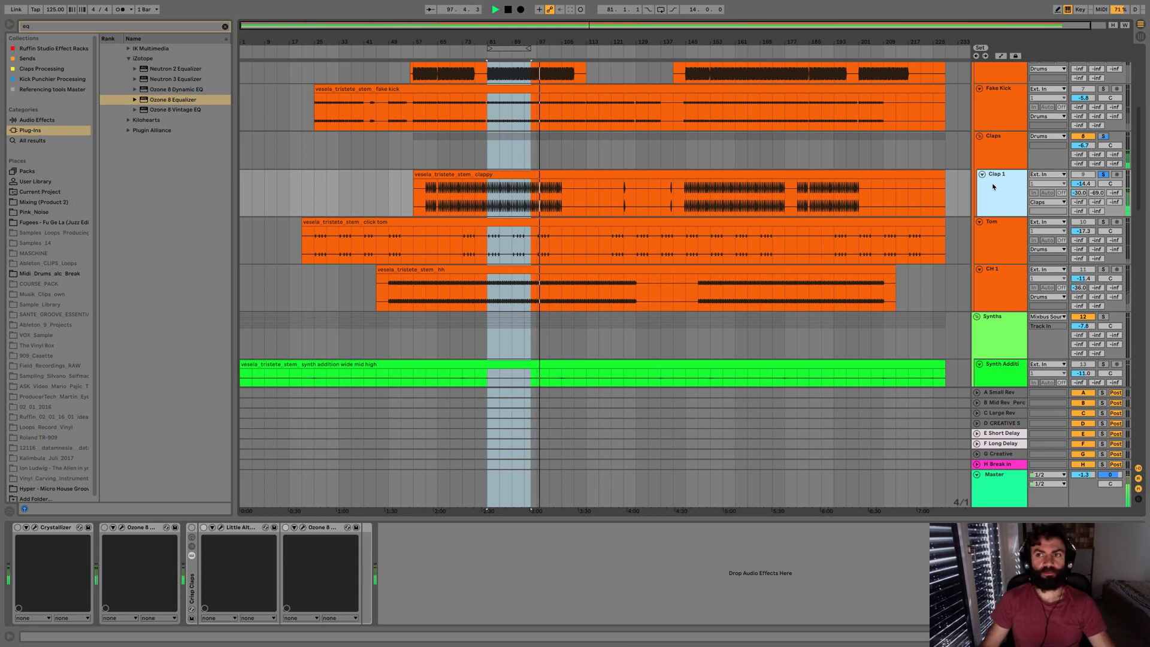
{"action": "left_click", "coordinate": [57, 535]}
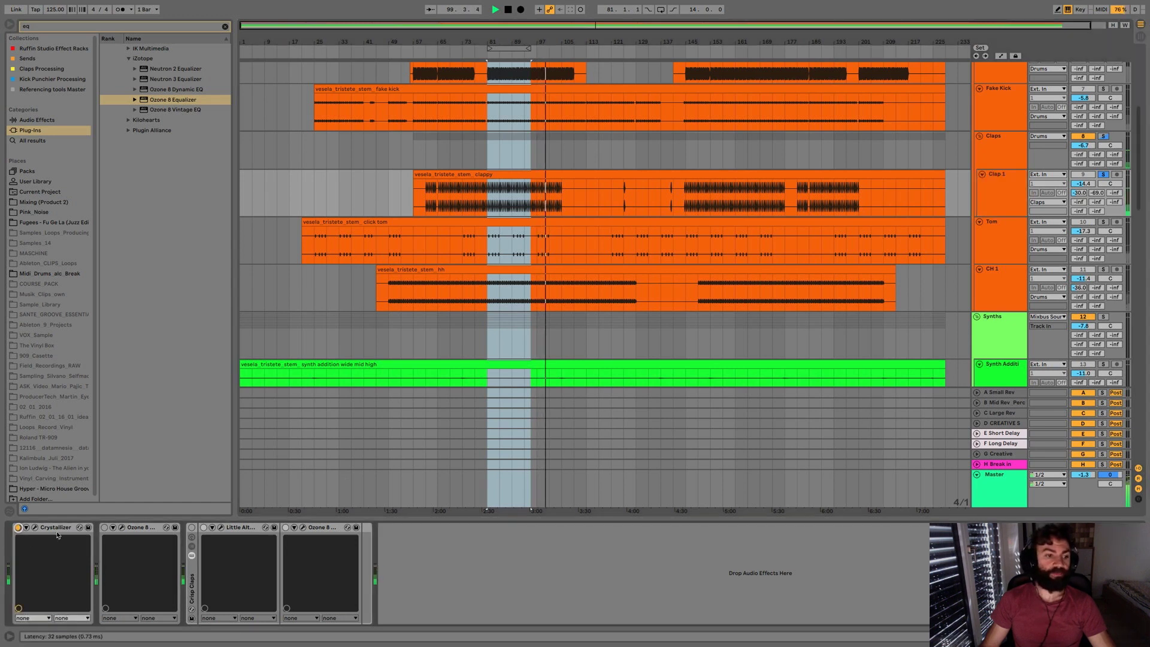
{"action": "left_click", "coordinate": [104, 528]}
{"action": "left_click", "coordinate": [191, 527]}
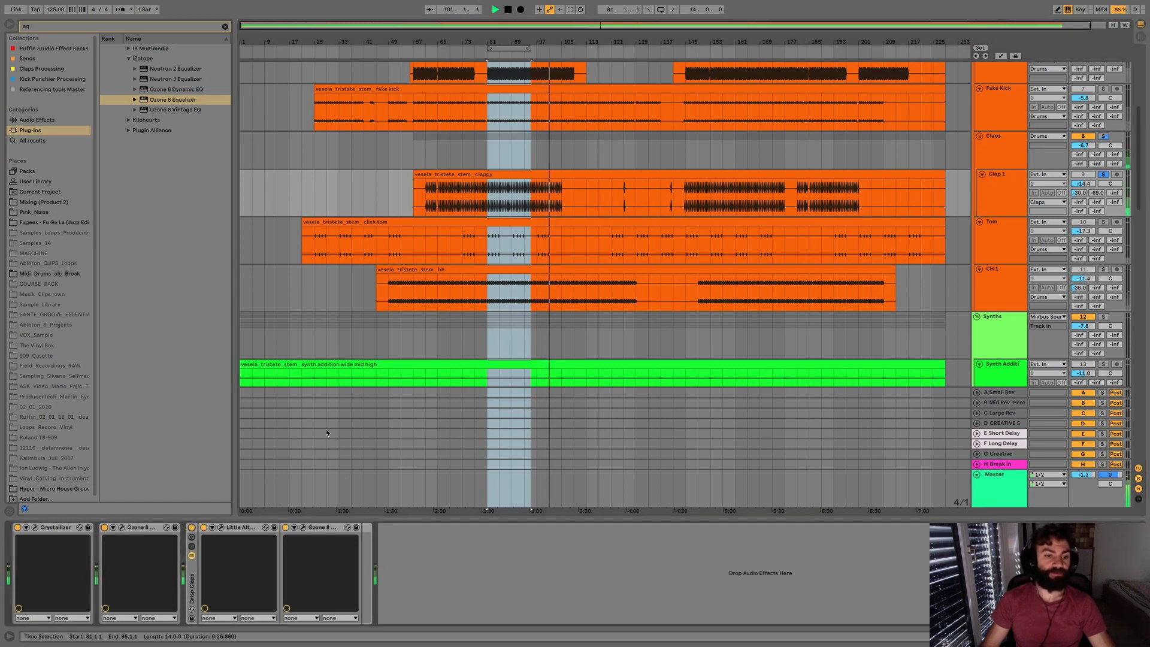
Step: Activate the Bassline track's second effect rack, containing the Clap 1-sidechained Trackspacer, and play from bar 81
{"action": "scroll", "coordinate": [538, 314], "scroll_direction": "up", "scroll_amount": 4}
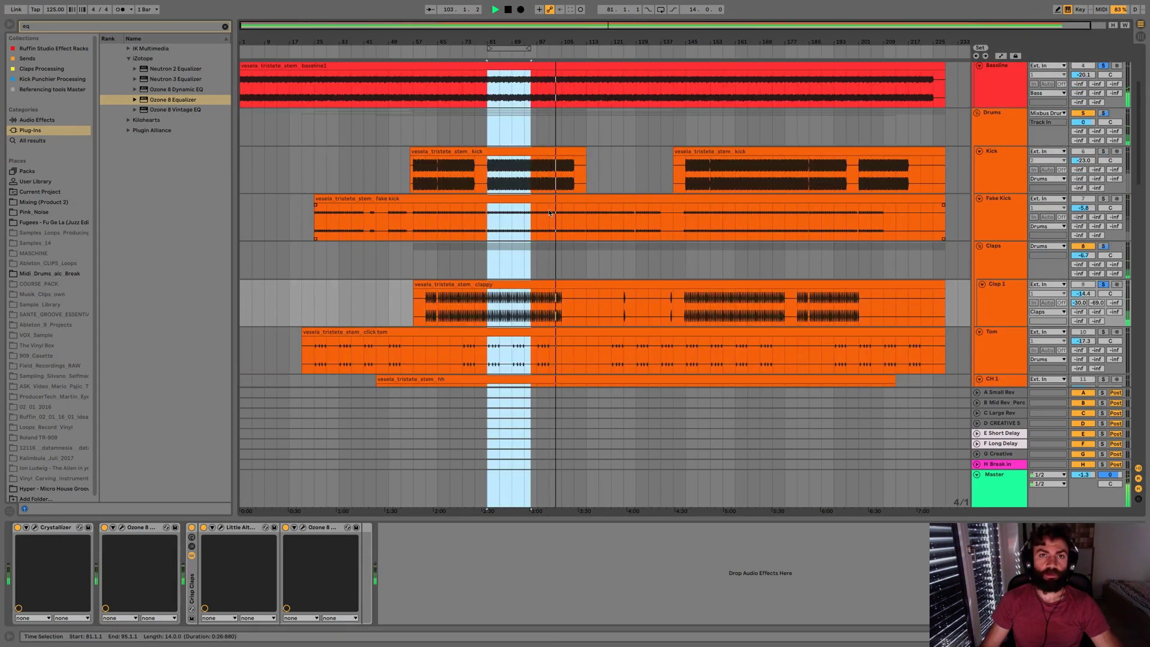
{"action": "scroll", "coordinate": [632, 139], "scroll_direction": "up", "scroll_amount": 2}
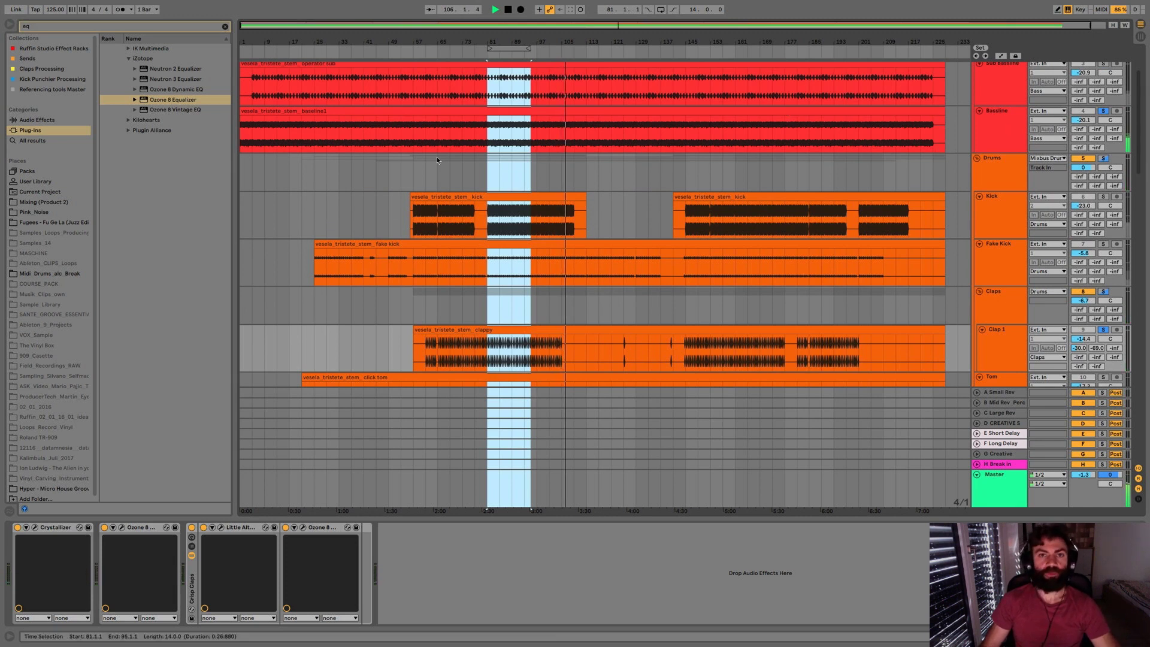
{"action": "left_click", "coordinate": [1000, 124]}
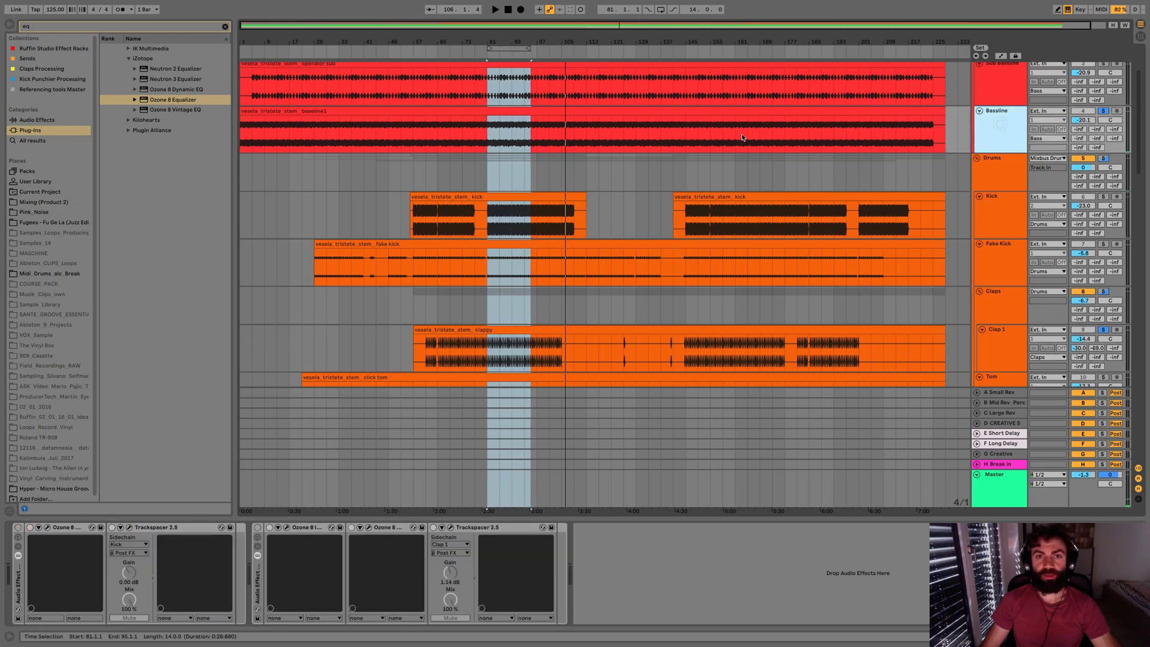
{"action": "left_click", "coordinate": [434, 528]}
{"action": "key", "text": "space"}
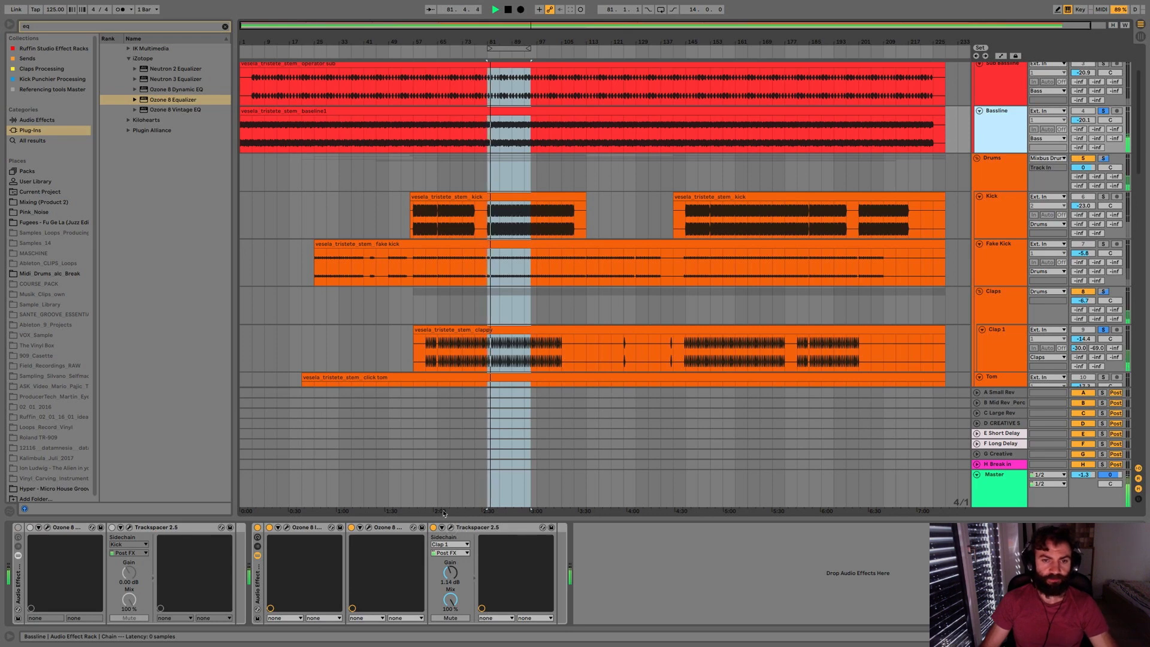
Step: Open the Bassline's Trackspacer, replace its Advanced Panel with the spectrum display, and examine its amount and low-cut settings
{"action": "left_click", "coordinate": [450, 527]}
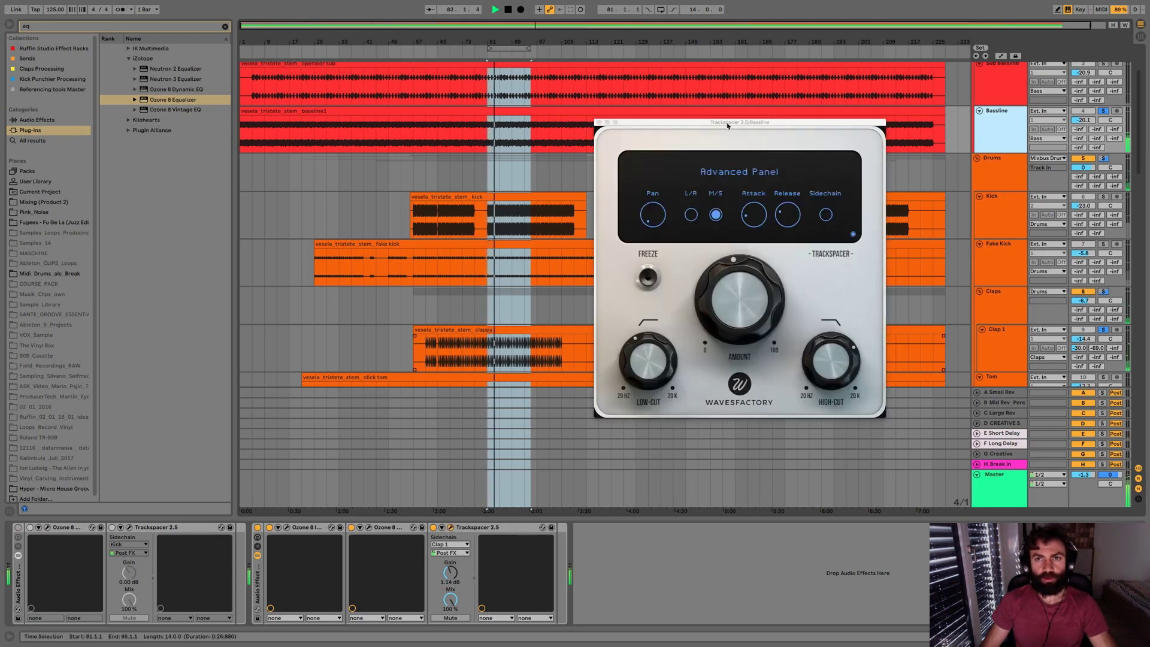
{"action": "left_click_drag", "start_coordinate": [659, 122], "coordinate": [635, 110]}
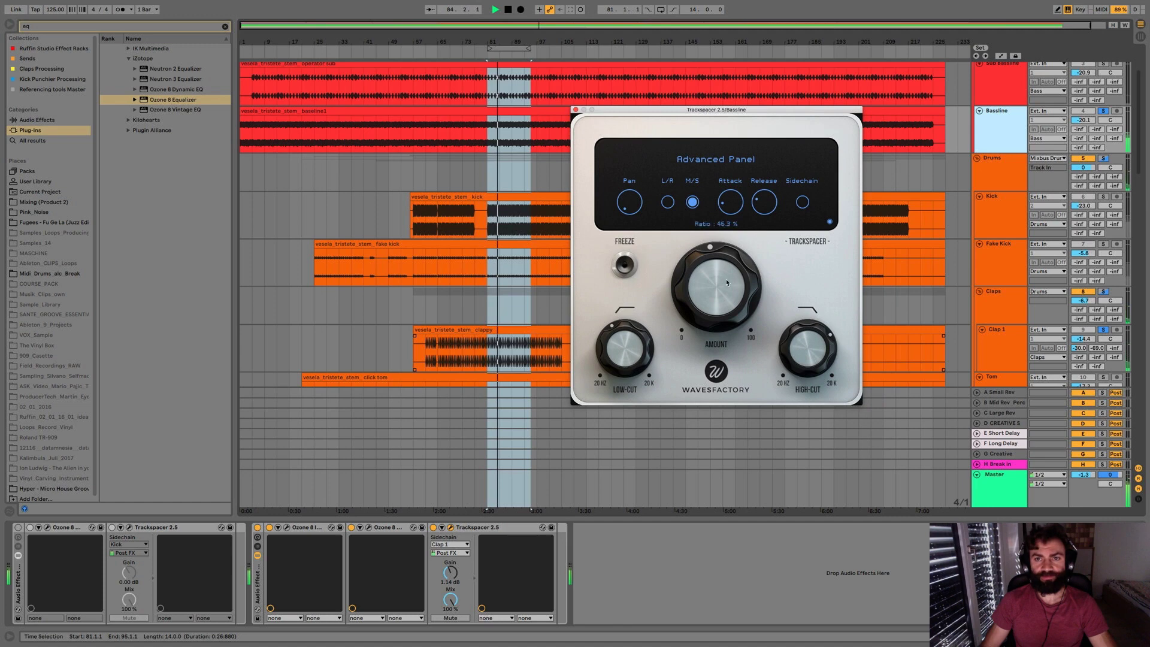
{"action": "mouse_move", "coordinate": [727, 295]}
{"action": "left_click", "coordinate": [830, 222]}
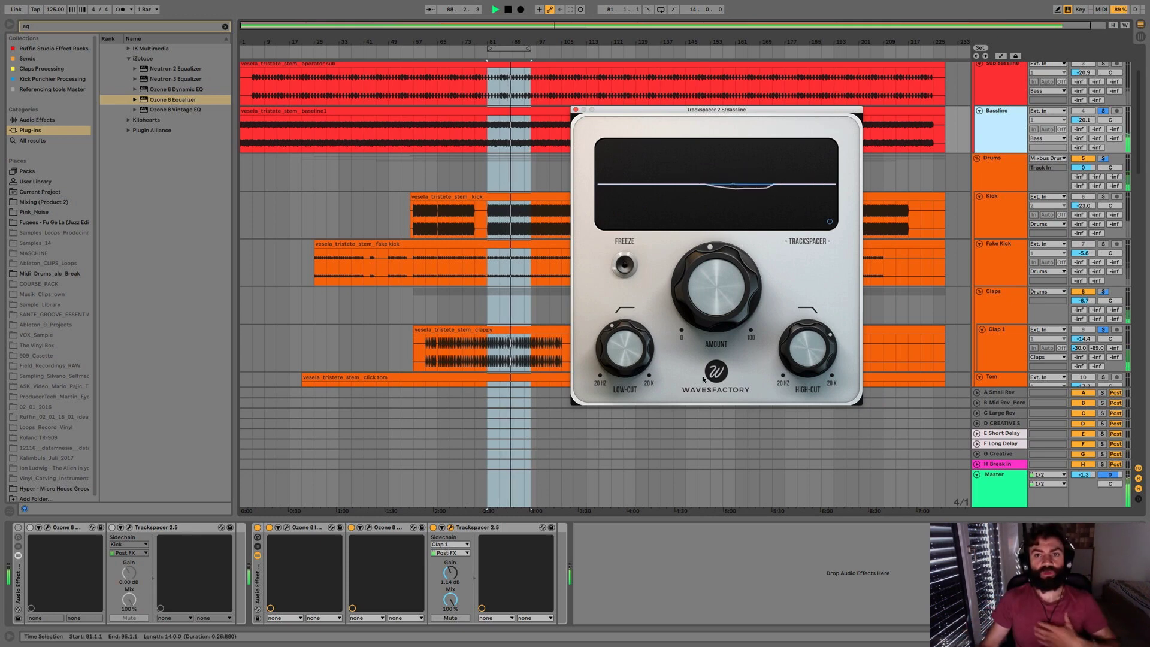
{"action": "mouse_move", "coordinate": [629, 348]}
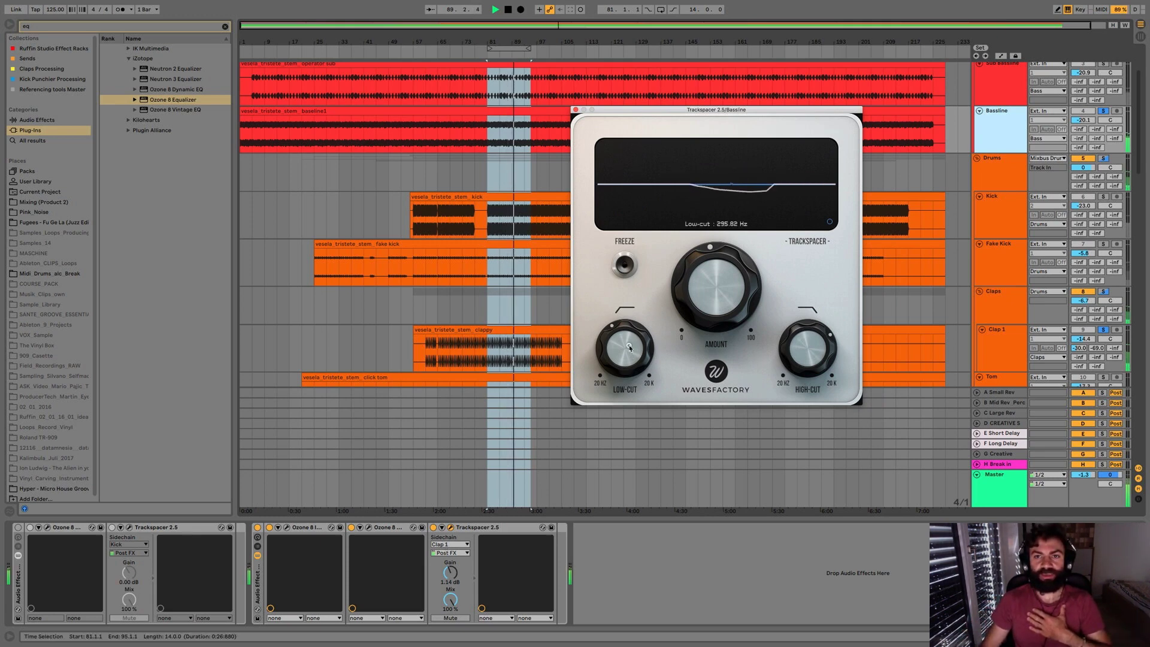
Step: Lower the low-cut of the Bassline's Trackspacer to 232.29 Hz
{"action": "left_click_drag", "start_coordinate": [629, 348], "coordinate": [630, 355]}
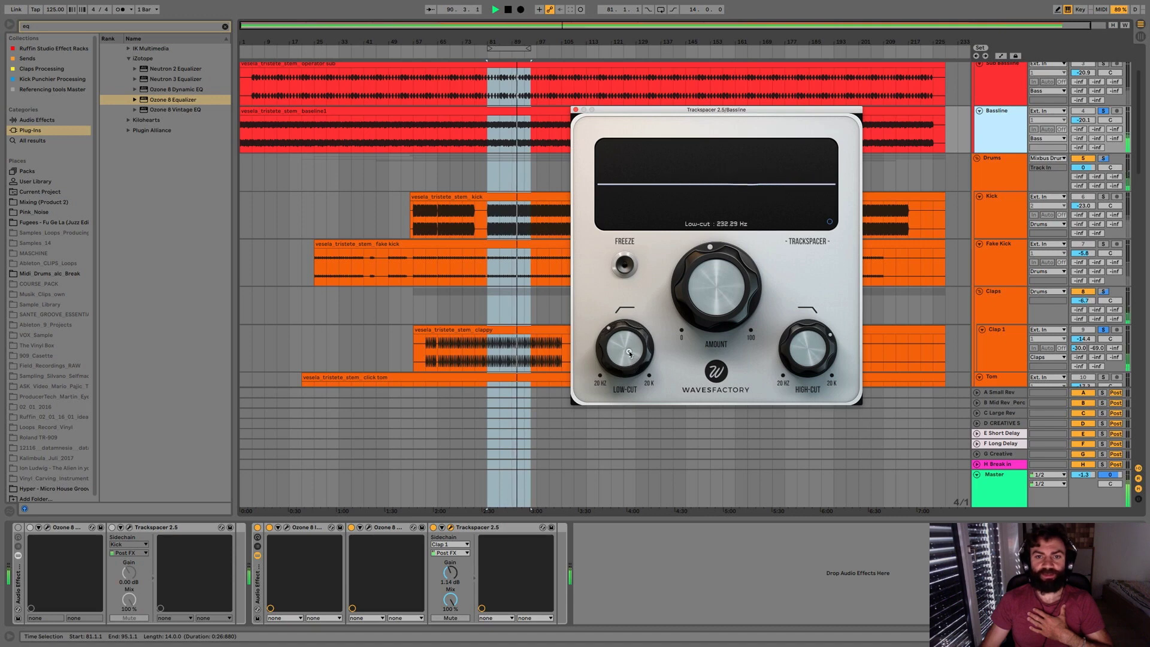
{"action": "mouse_move", "coordinate": [612, 335]}
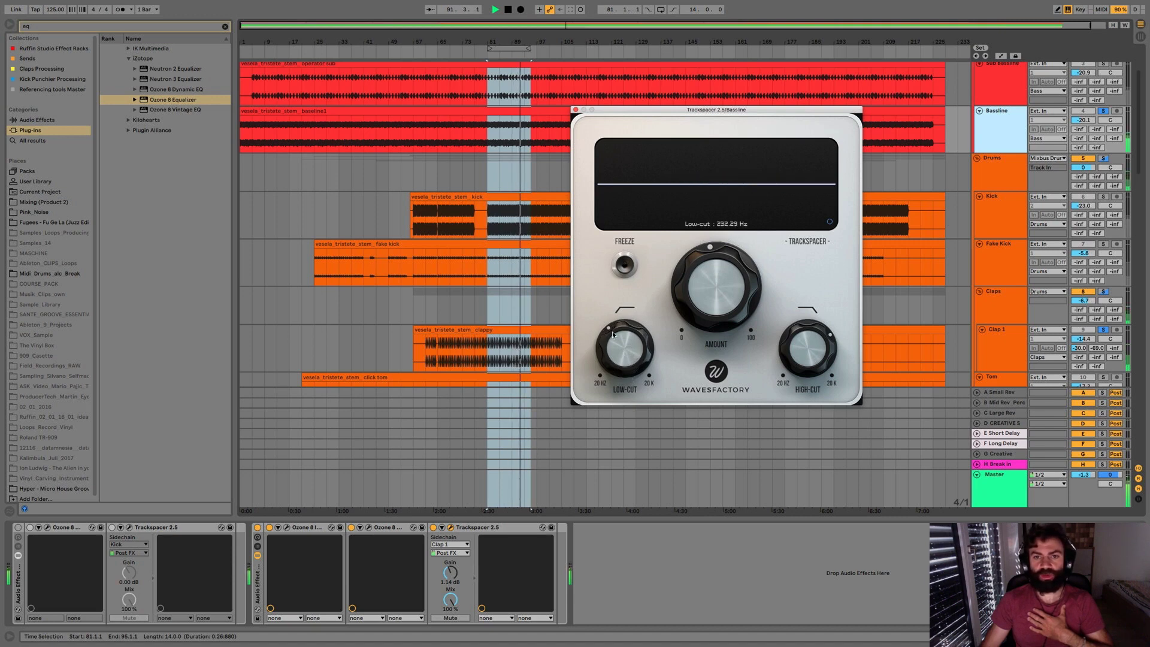
{"action": "mouse_move", "coordinate": [810, 348]}
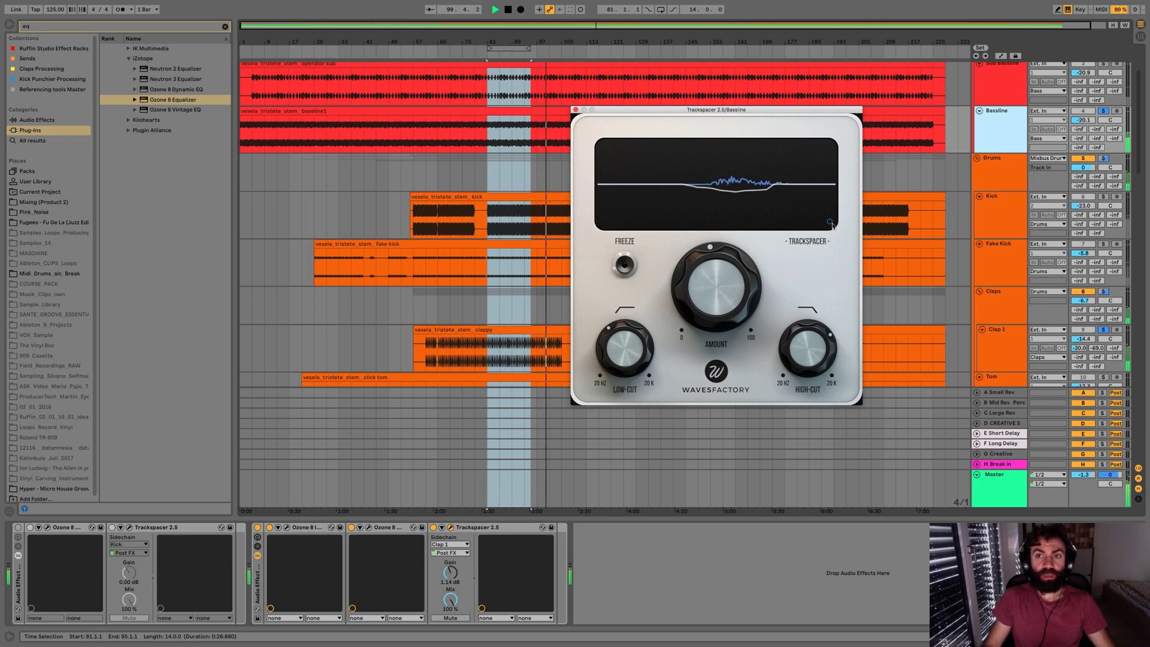
Step: Show Trackspacer's Advanced Panel and examine its M/S mode and pan setting
{"action": "left_click", "coordinate": [818, 239]}
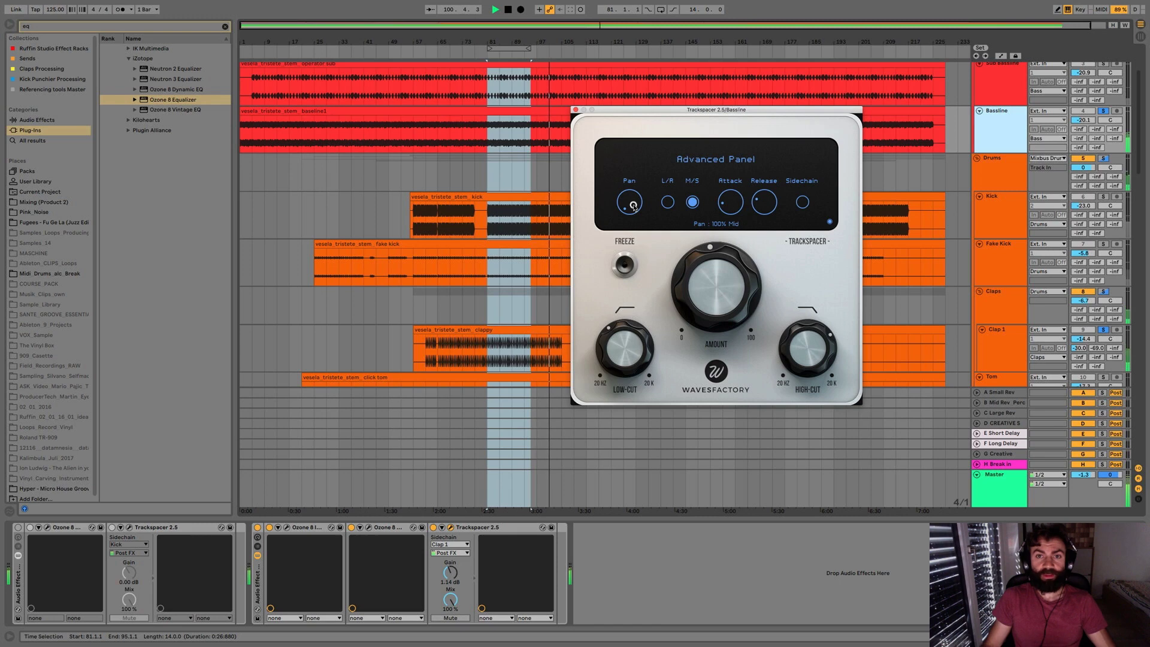
{"action": "left_click", "coordinate": [692, 202]}
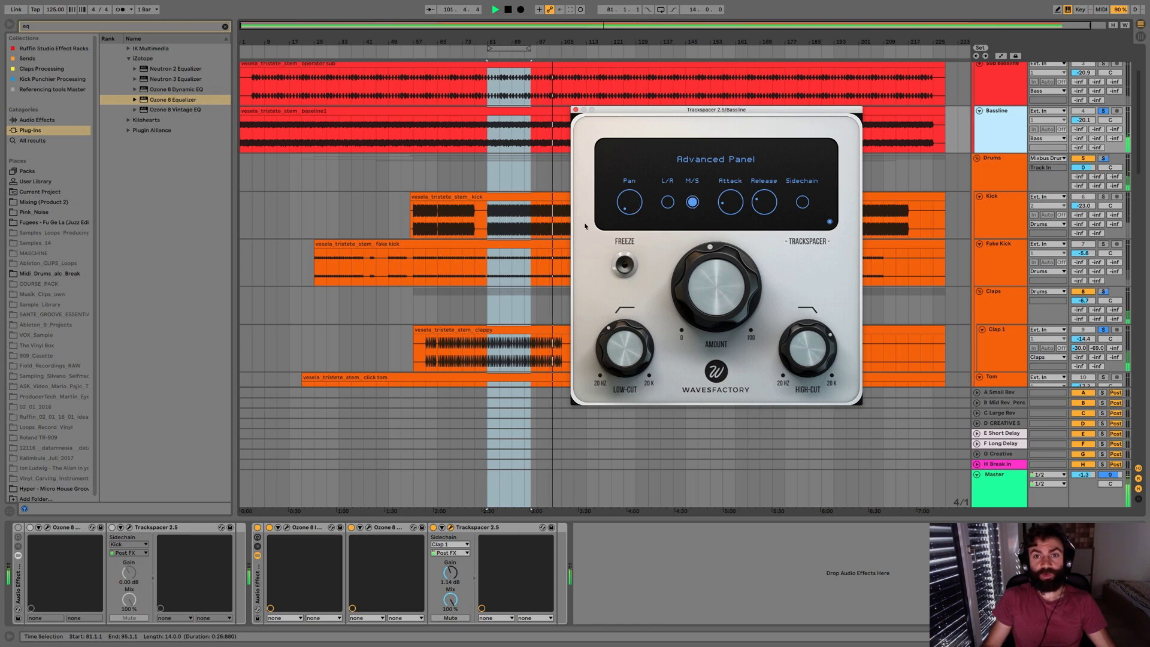
{"action": "mouse_move", "coordinate": [633, 210]}
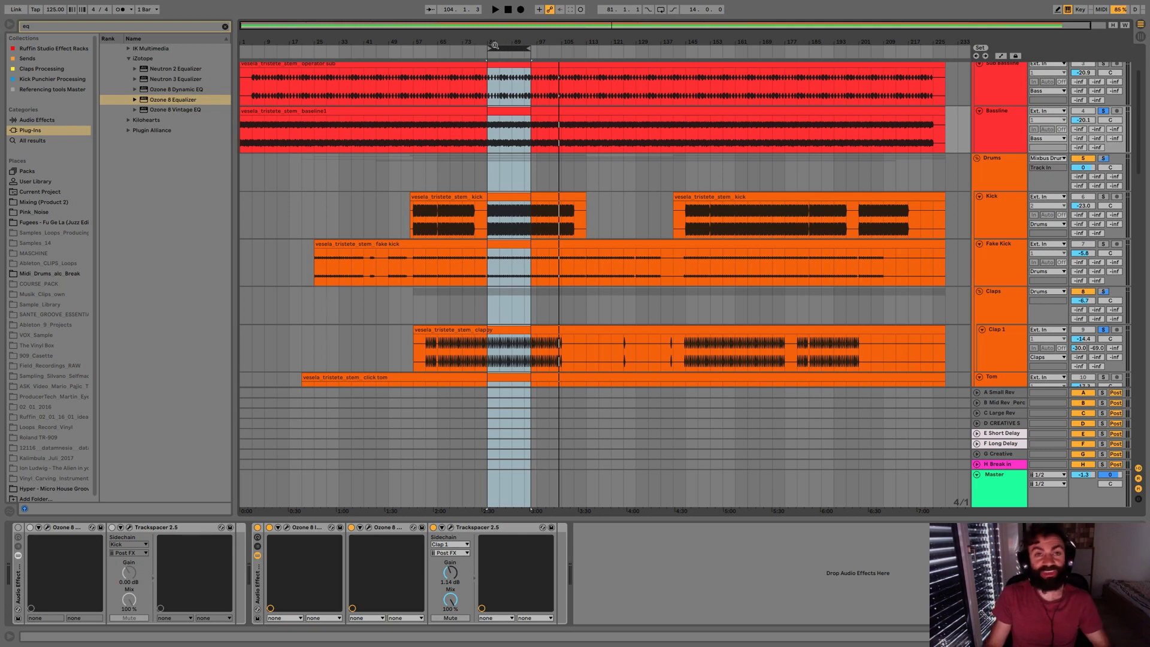
Step: Review the Bassline and Clap 1 tracks and their device chains over the looped bars 81 to 95
{"action": "left_click", "coordinate": [490, 131]}
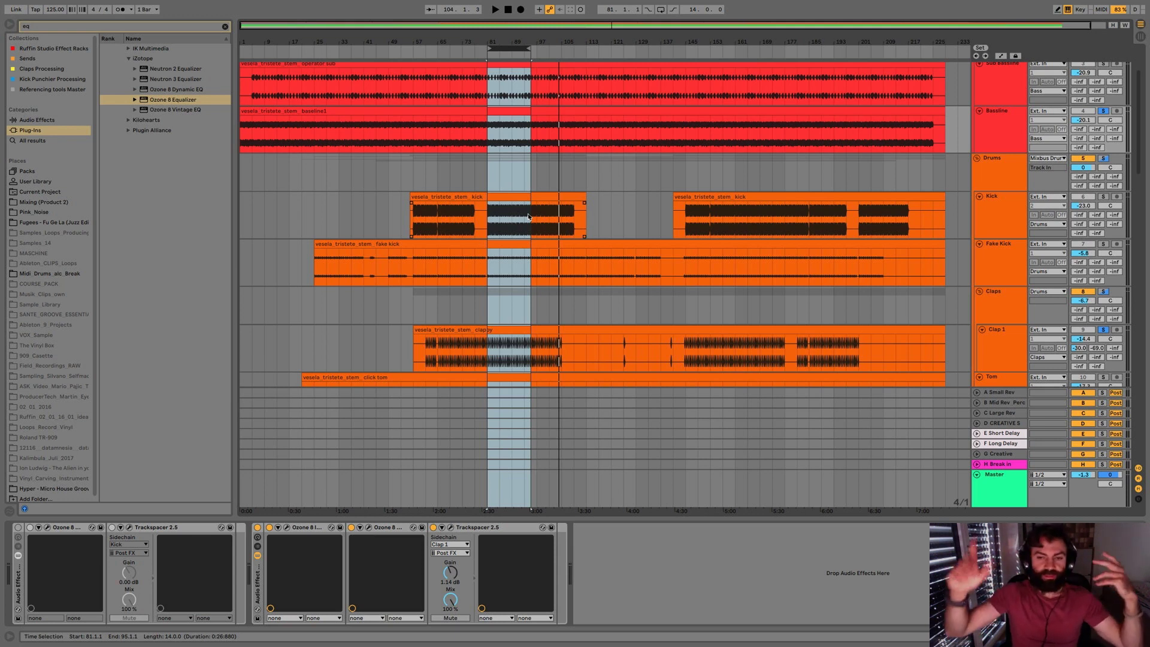
{"action": "left_click", "coordinate": [993, 355]}
{"action": "left_click", "coordinate": [984, 137]}
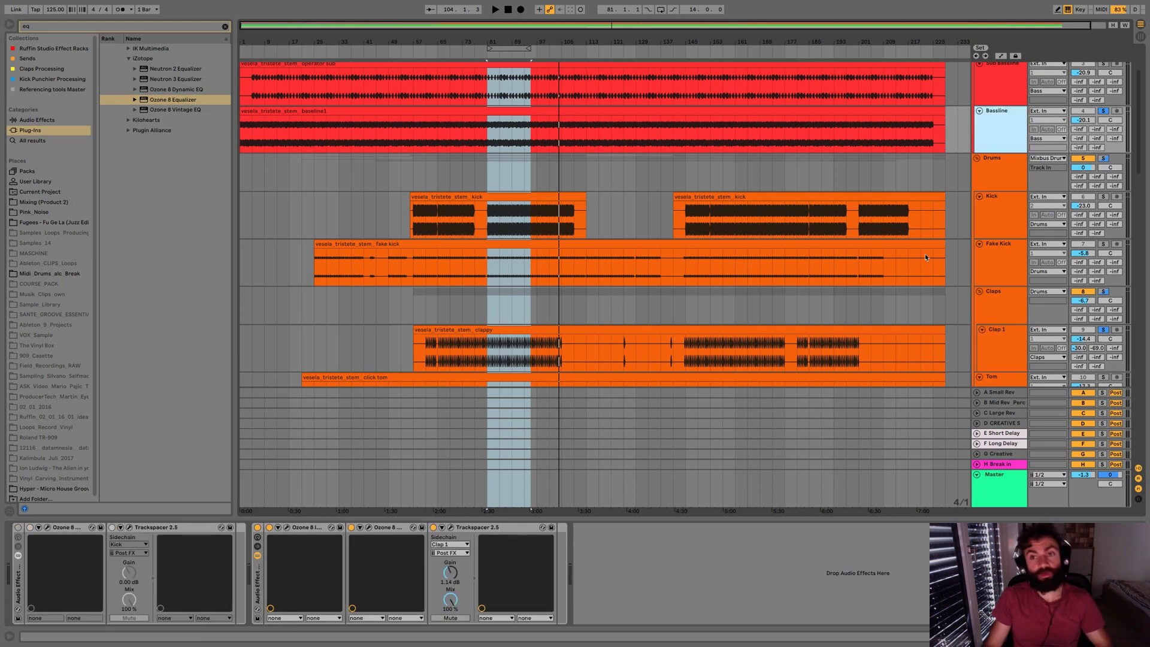
{"action": "left_click", "coordinate": [996, 336]}
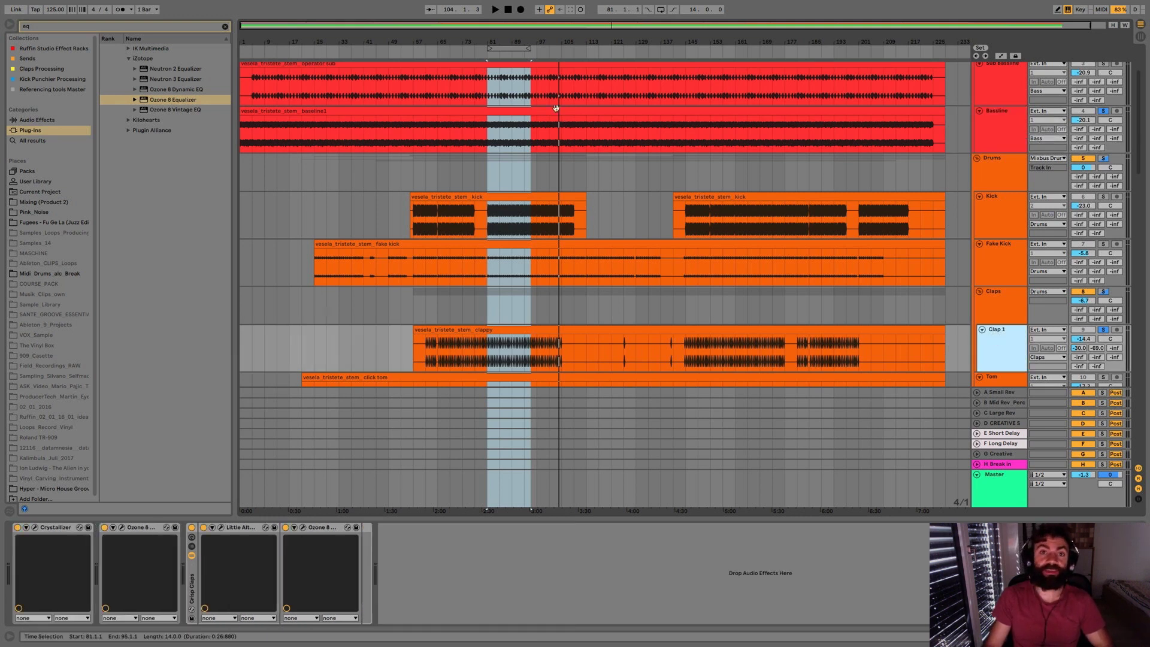
{"action": "left_click", "coordinate": [509, 48]}
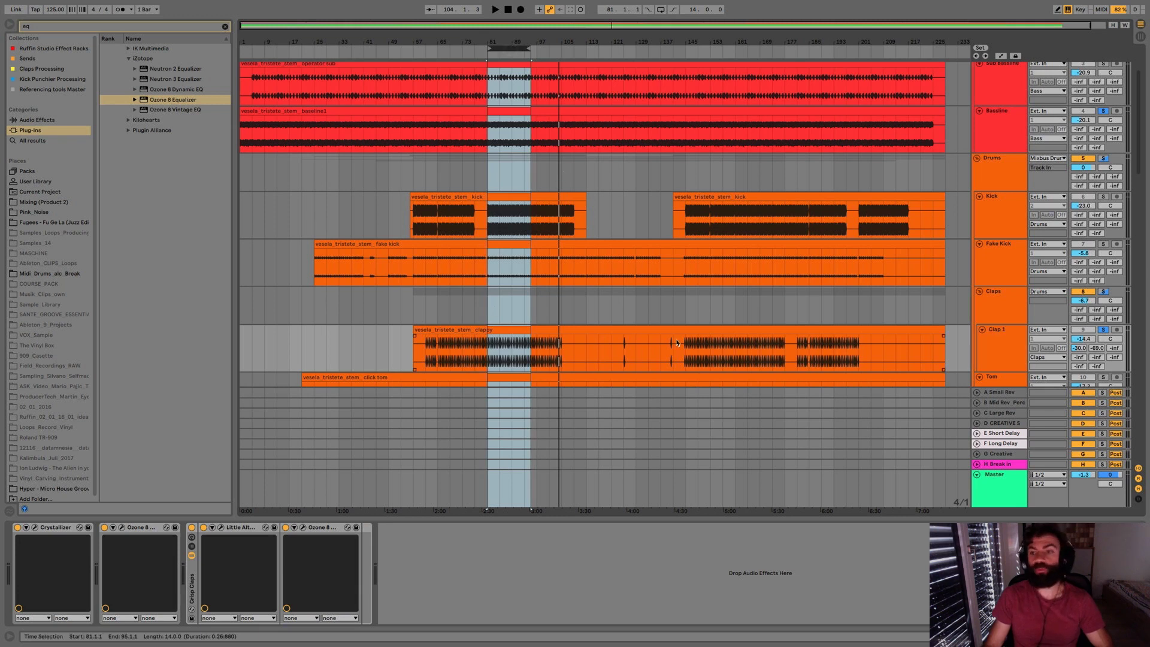
{"action": "left_click", "coordinate": [1002, 345]}
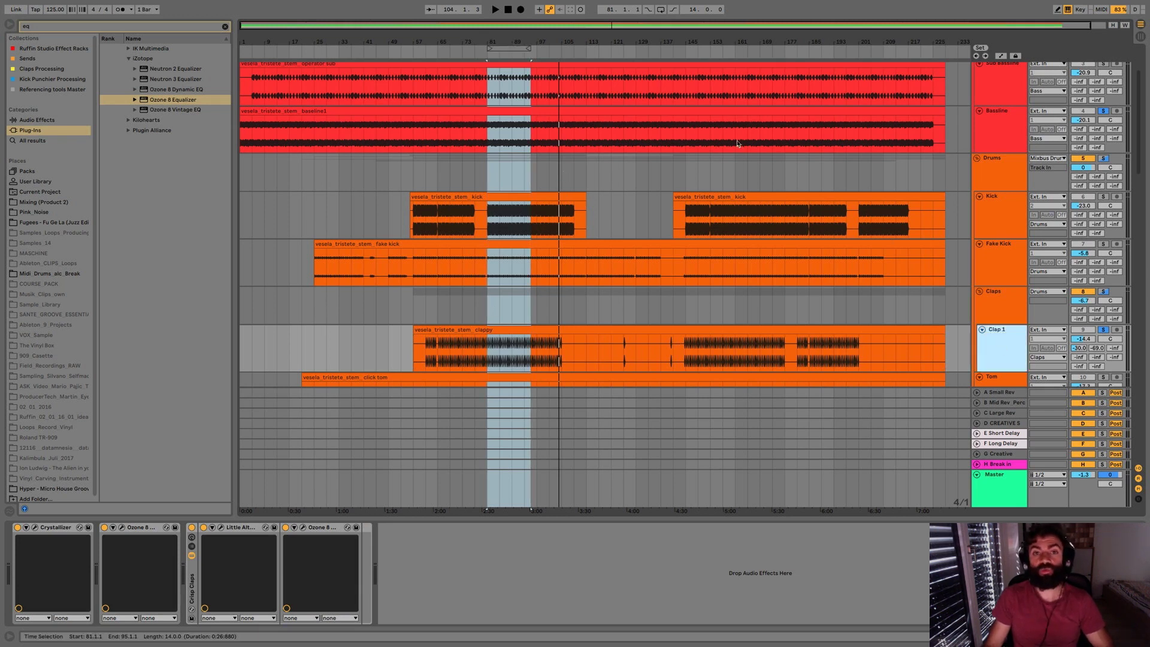
{"action": "left_click", "coordinate": [518, 47]}
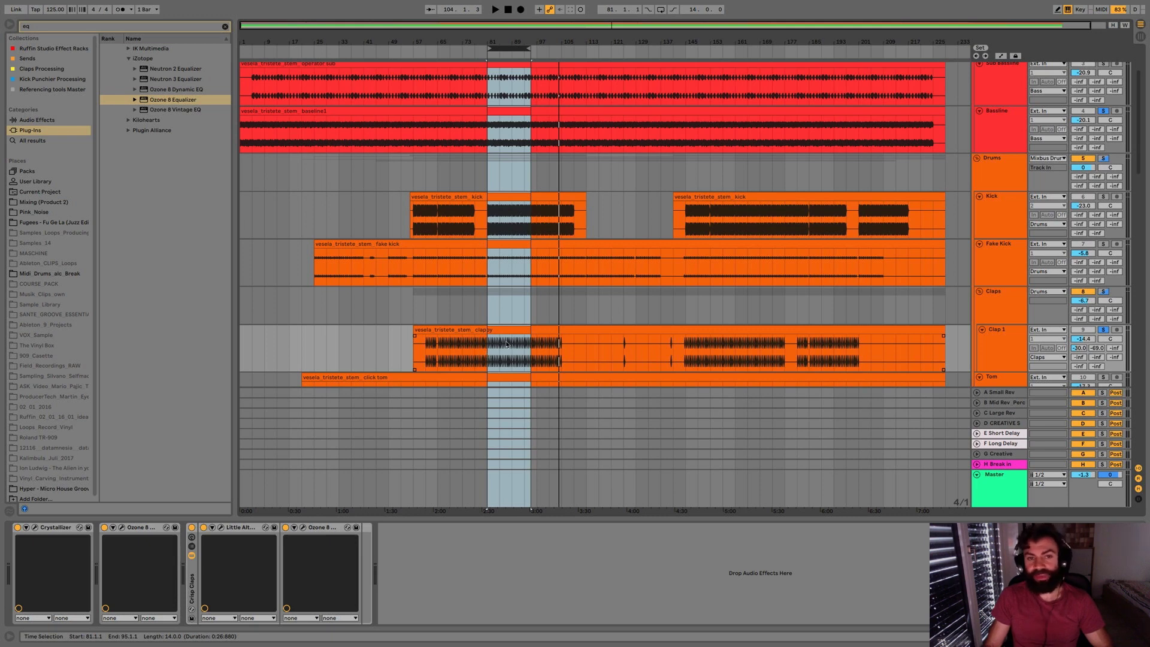
{"action": "scroll", "coordinate": [506, 344], "scroll_direction": "down", "scroll_amount": 2}
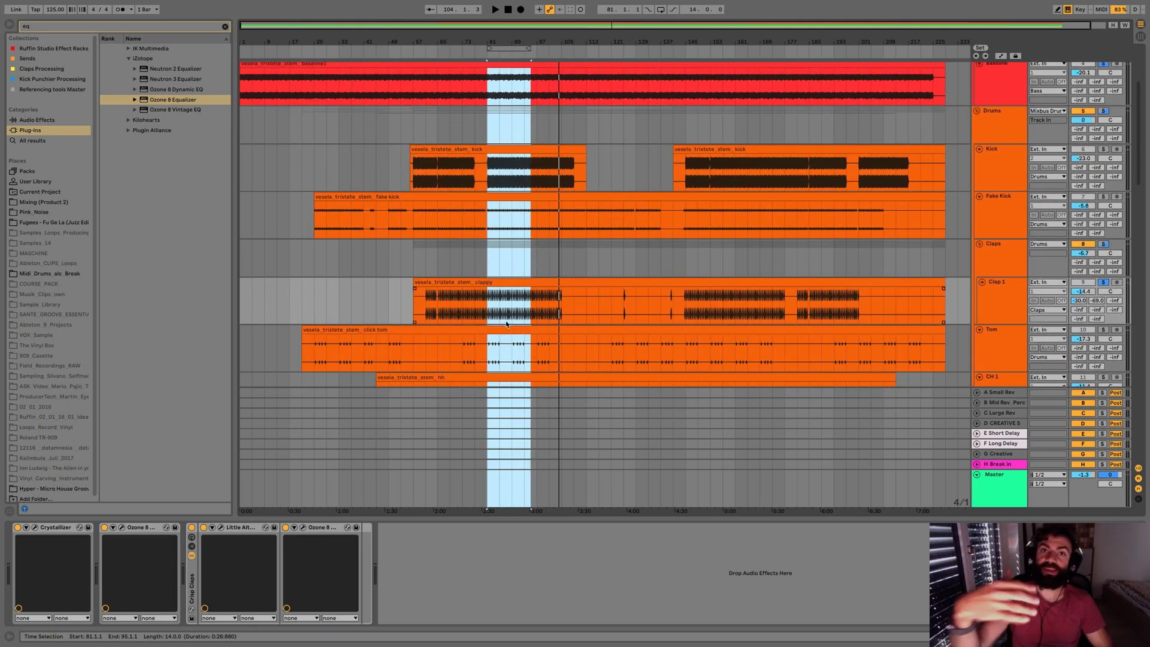
{"action": "scroll", "coordinate": [527, 210], "scroll_direction": "up", "scroll_amount": 2}
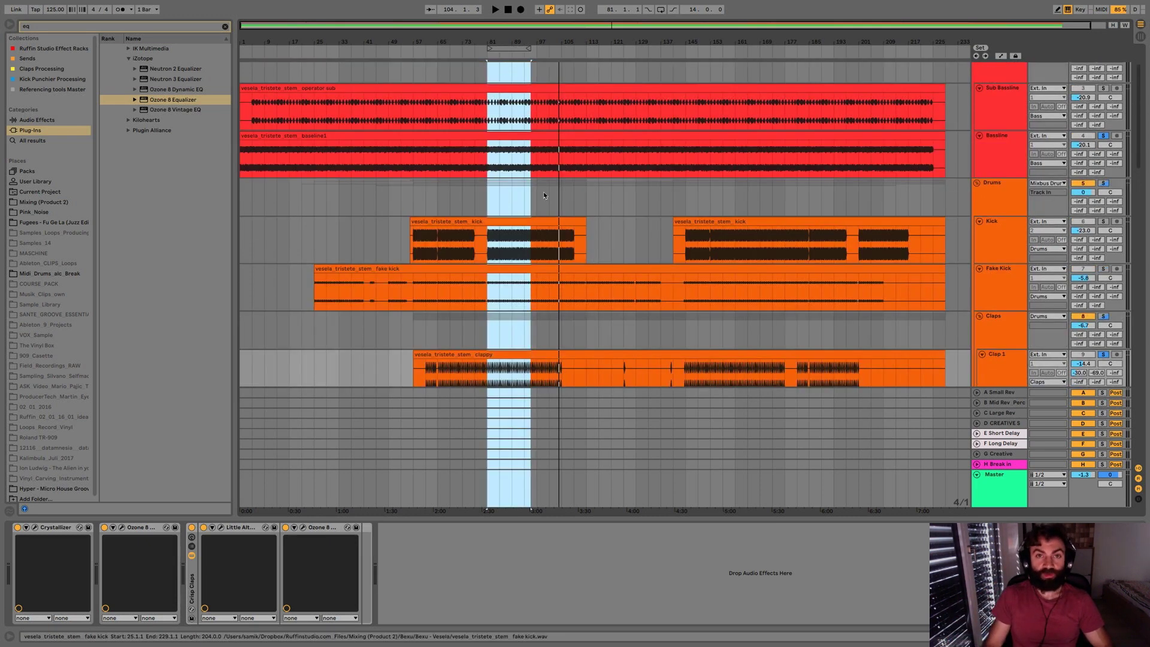
Step: Listen to the soloed tracks from bar 81 and bring up Clap 1's device chain during playback, stopping at the synth tracks
{"action": "left_click", "coordinate": [565, 139]}
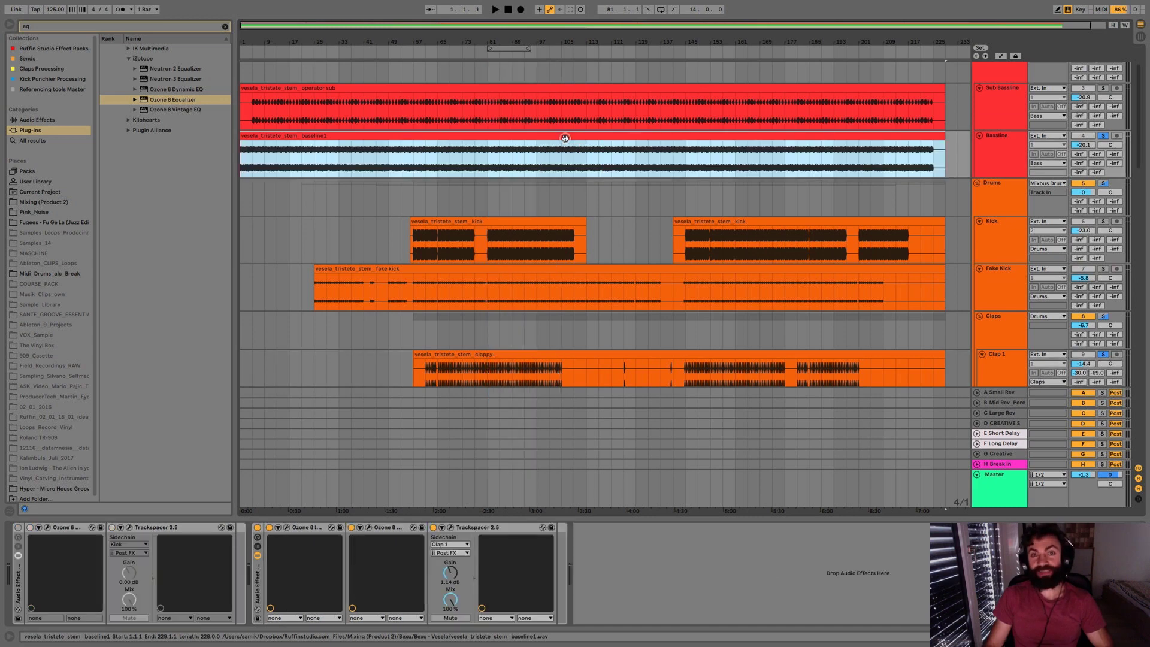
{"action": "left_click", "coordinate": [501, 49]}
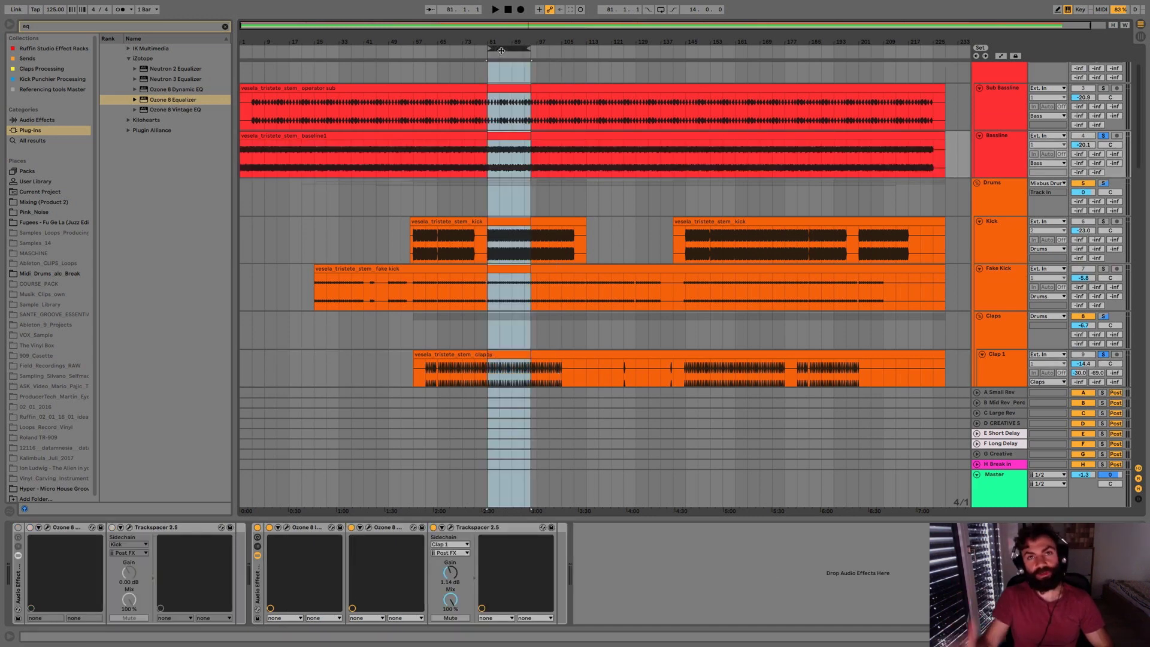
{"action": "key", "text": "space"}
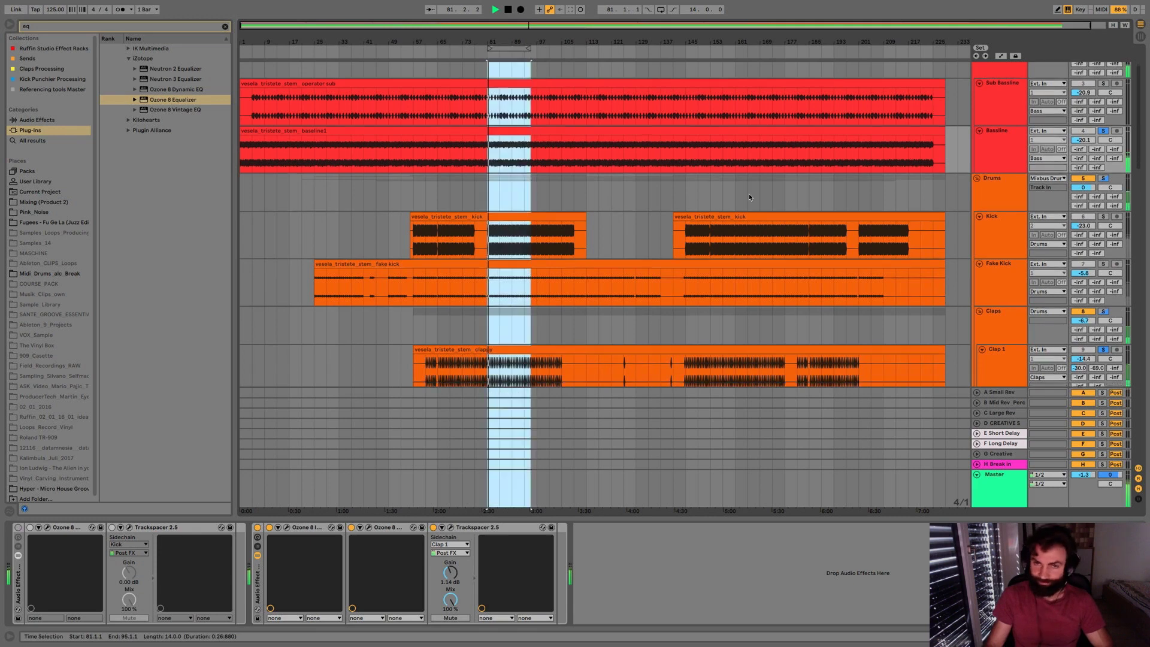
{"action": "scroll", "coordinate": [749, 192], "scroll_direction": "down", "scroll_amount": 4}
{"action": "left_click", "coordinate": [999, 237]}
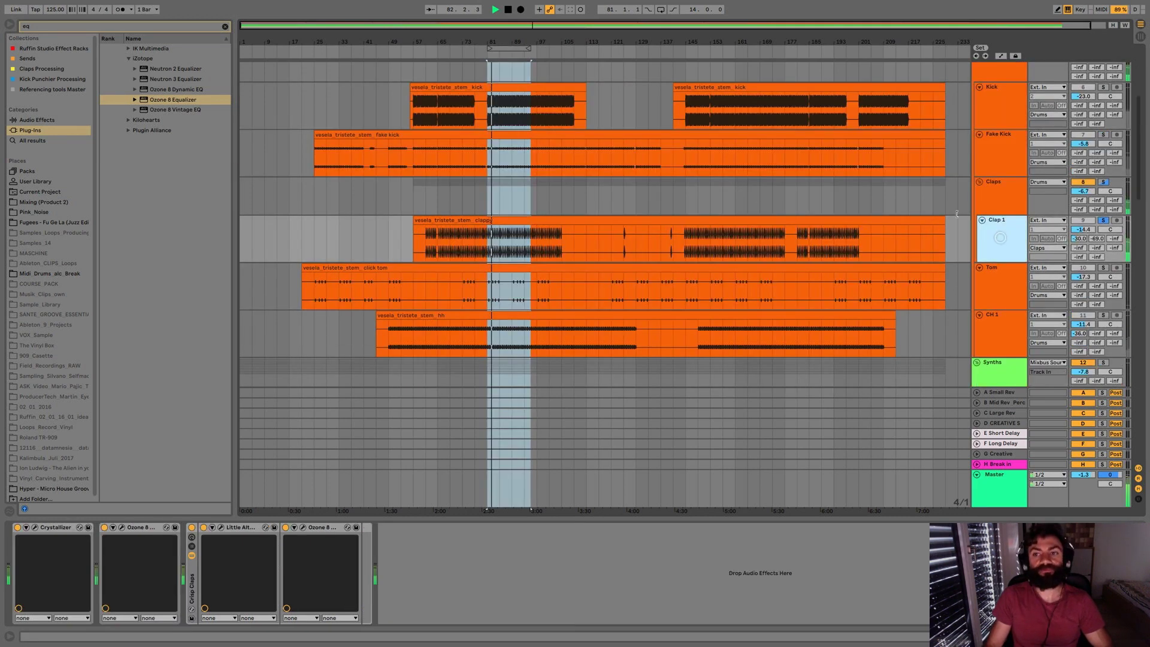
{"action": "scroll", "coordinate": [624, 186], "scroll_direction": "down", "scroll_amount": 5}
{"action": "key", "text": "space"}
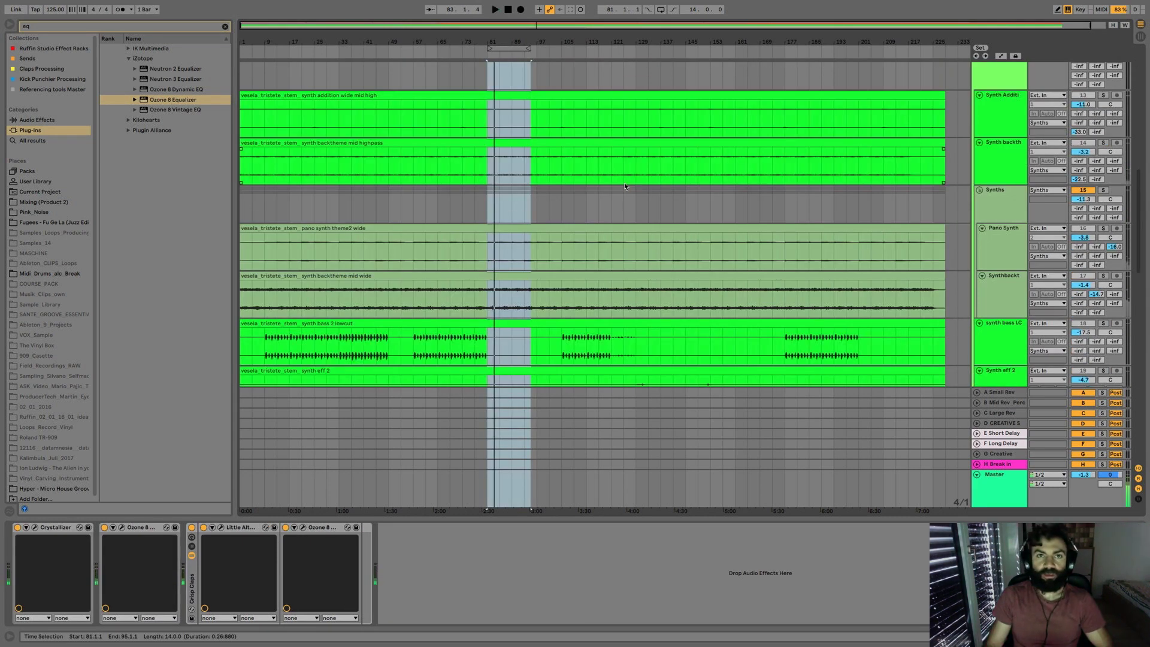
Step: Solo the main Synths group and move the loop to bars 77 to 91
{"action": "scroll", "coordinate": [637, 213], "scroll_direction": "up", "scroll_amount": 5}
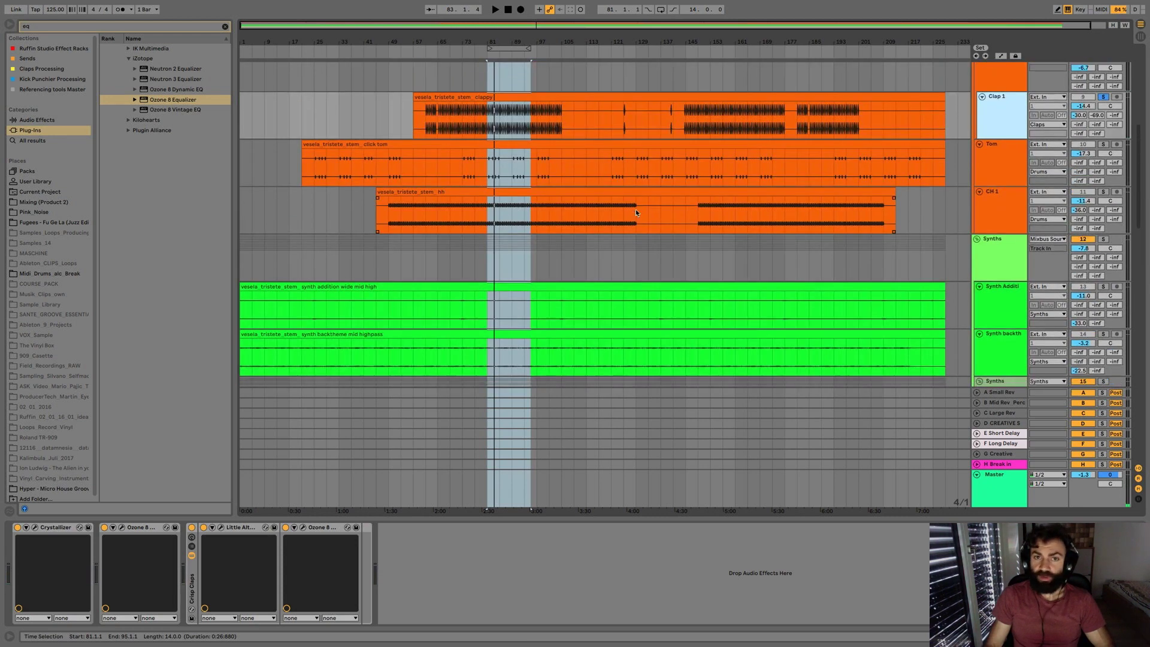
{"action": "scroll", "coordinate": [636, 212], "scroll_direction": "down", "scroll_amount": 3}
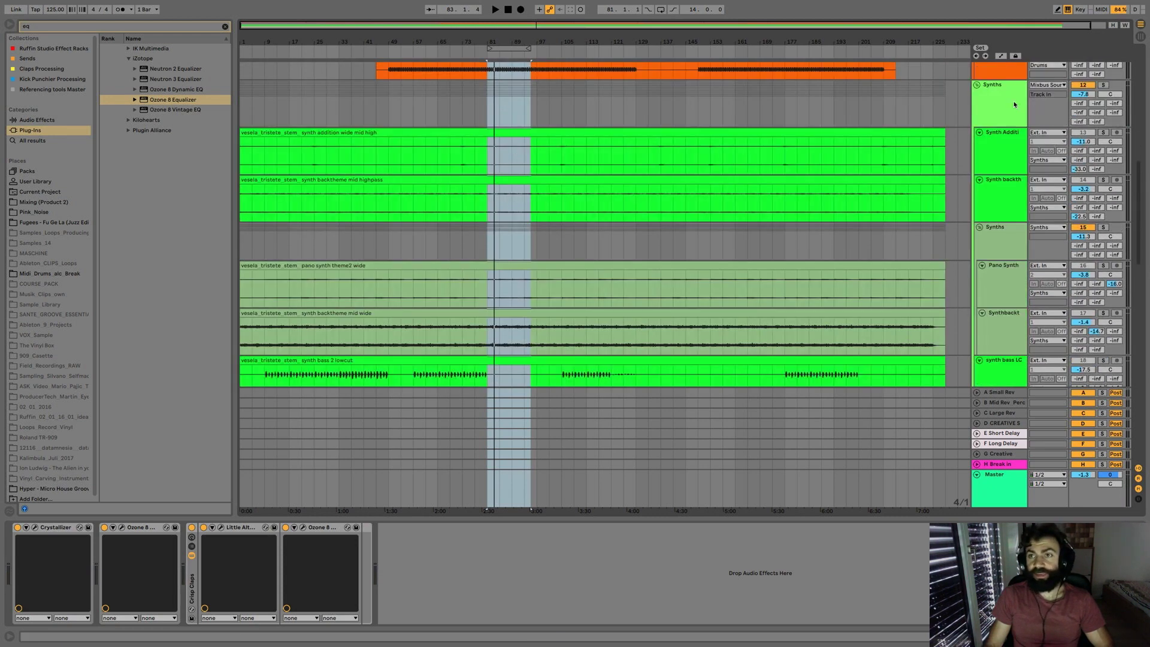
{"action": "left_click", "coordinate": [1105, 85]}
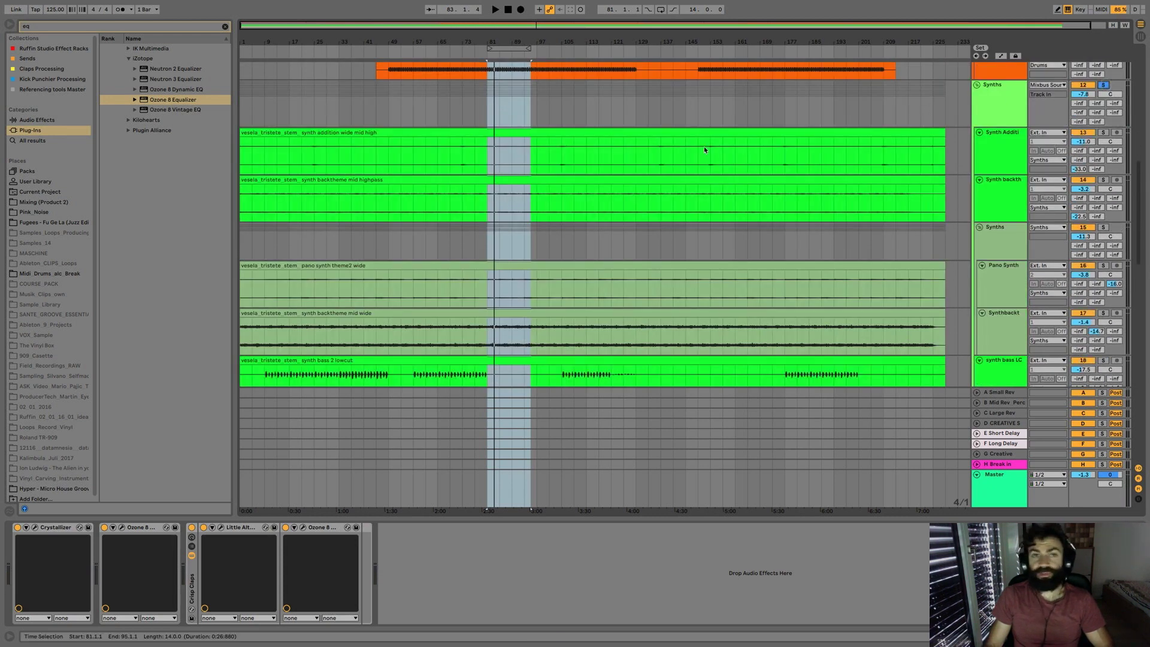
{"action": "left_click_drag", "start_coordinate": [518, 48], "coordinate": [504, 48]}
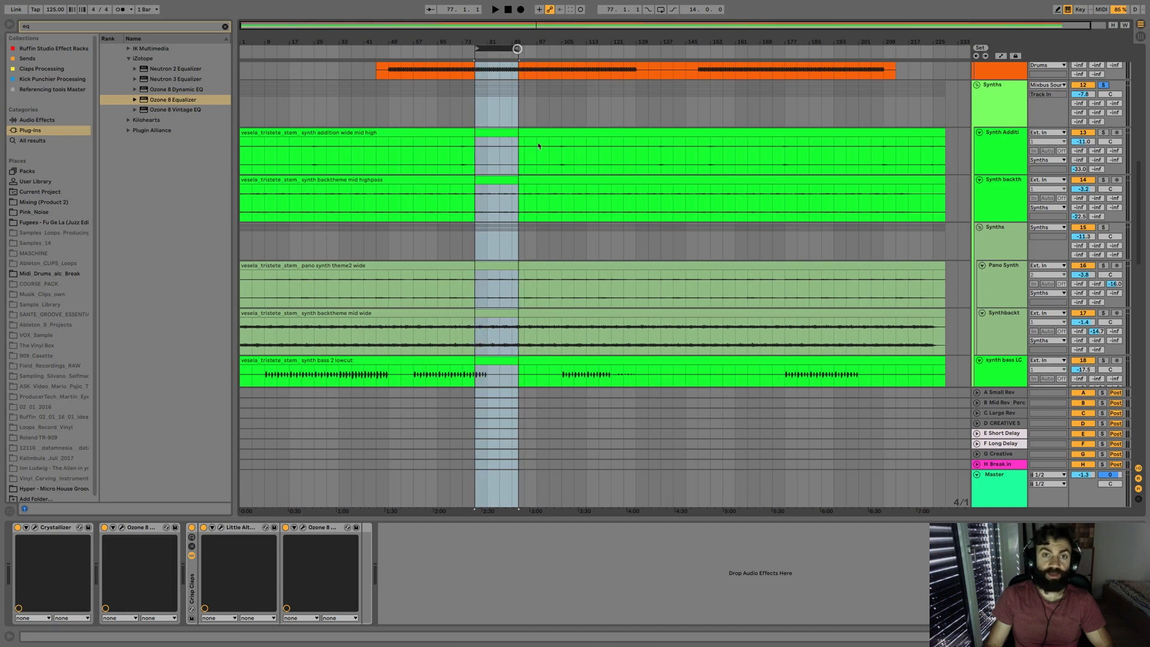
{"action": "left_click", "coordinate": [1012, 317]}
{"action": "left_click", "coordinate": [1103, 313]}
{"action": "key", "text": "space"}
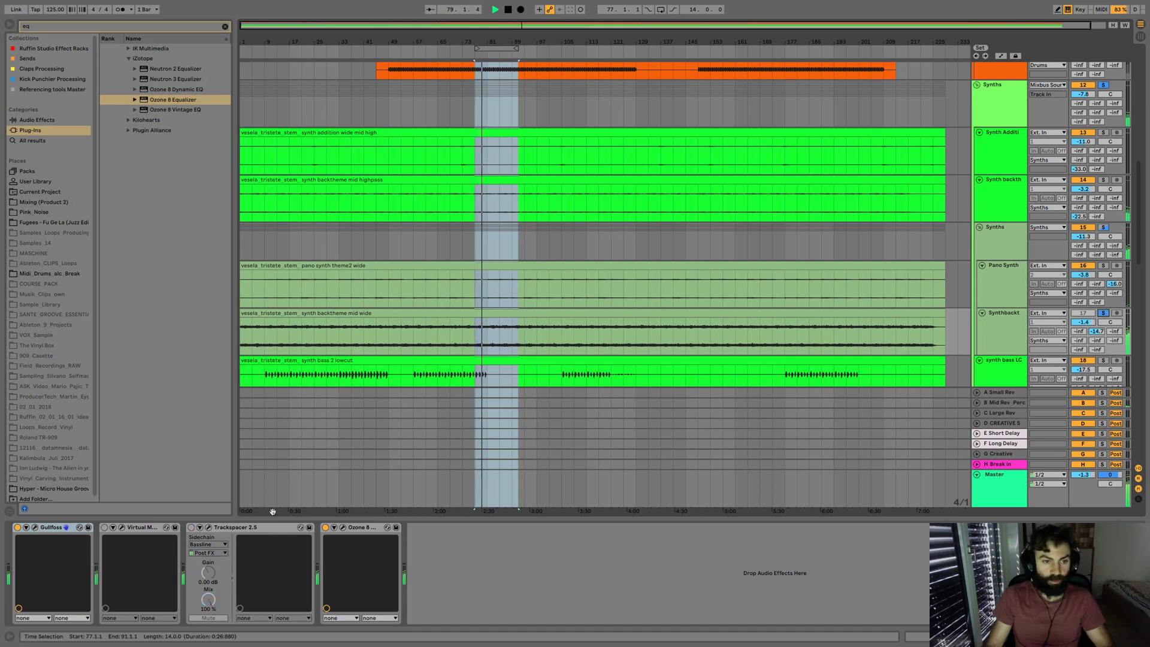
{"action": "left_click", "coordinate": [191, 528]}
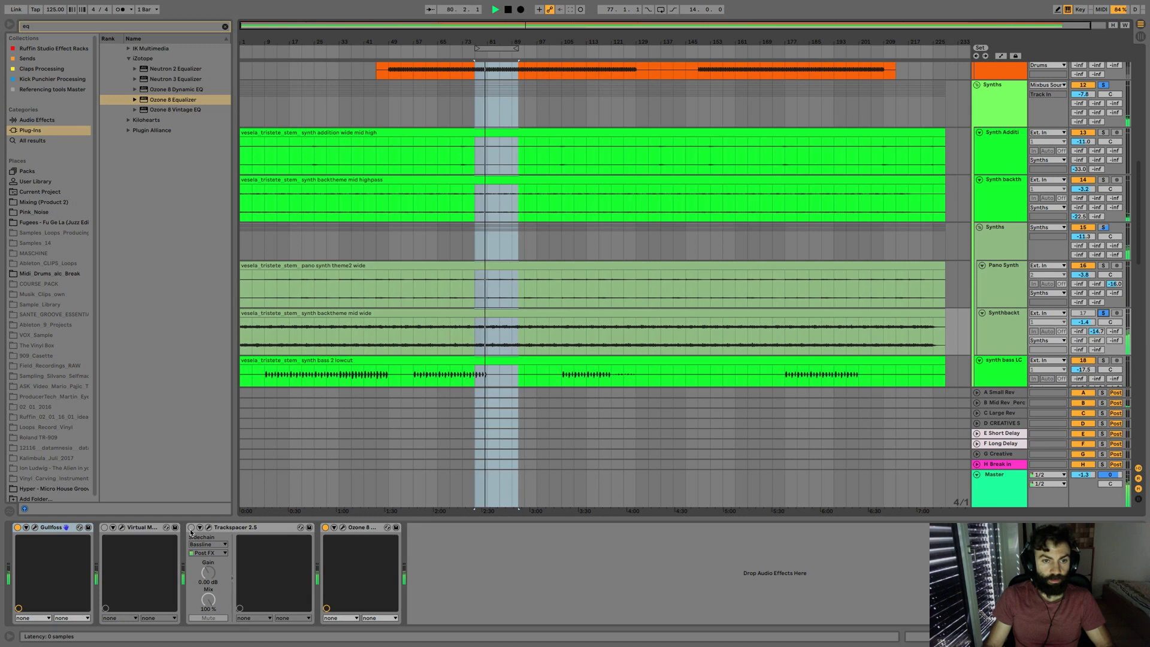
{"action": "left_click", "coordinate": [1004, 326]}
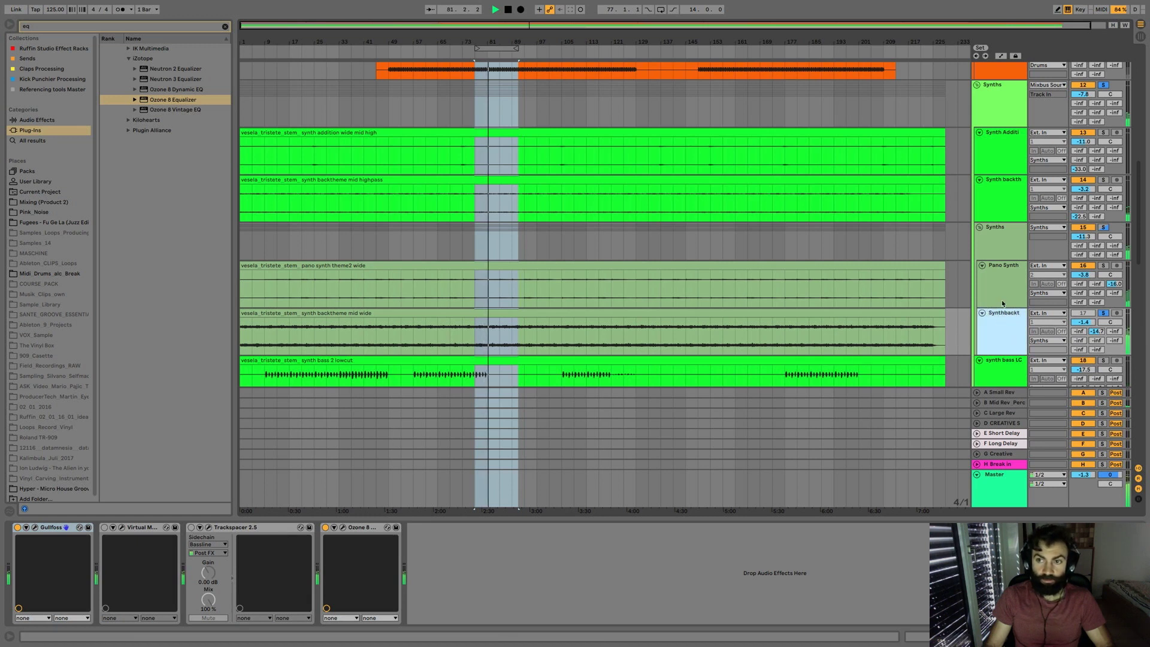
{"action": "left_click", "coordinate": [1105, 266]}
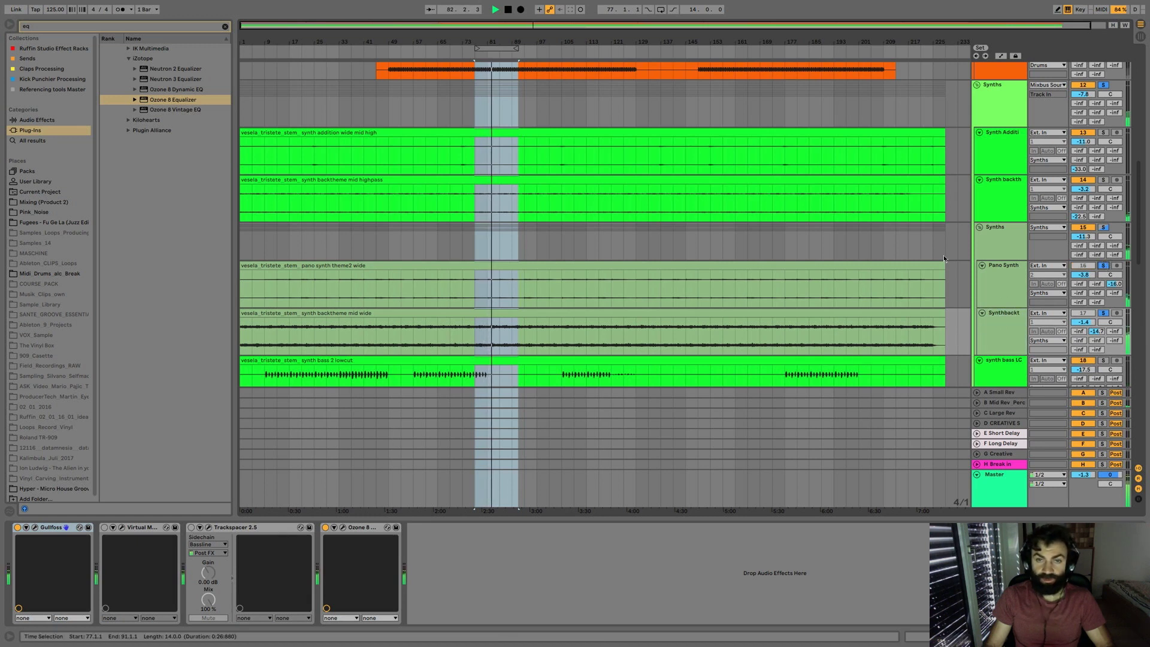
Step: Compare the Synthbackt track with its Bassline-sidechained Trackspacer switched on and off during playback
{"action": "scroll", "coordinate": [533, 289], "scroll_direction": "down", "scroll_amount": 5}
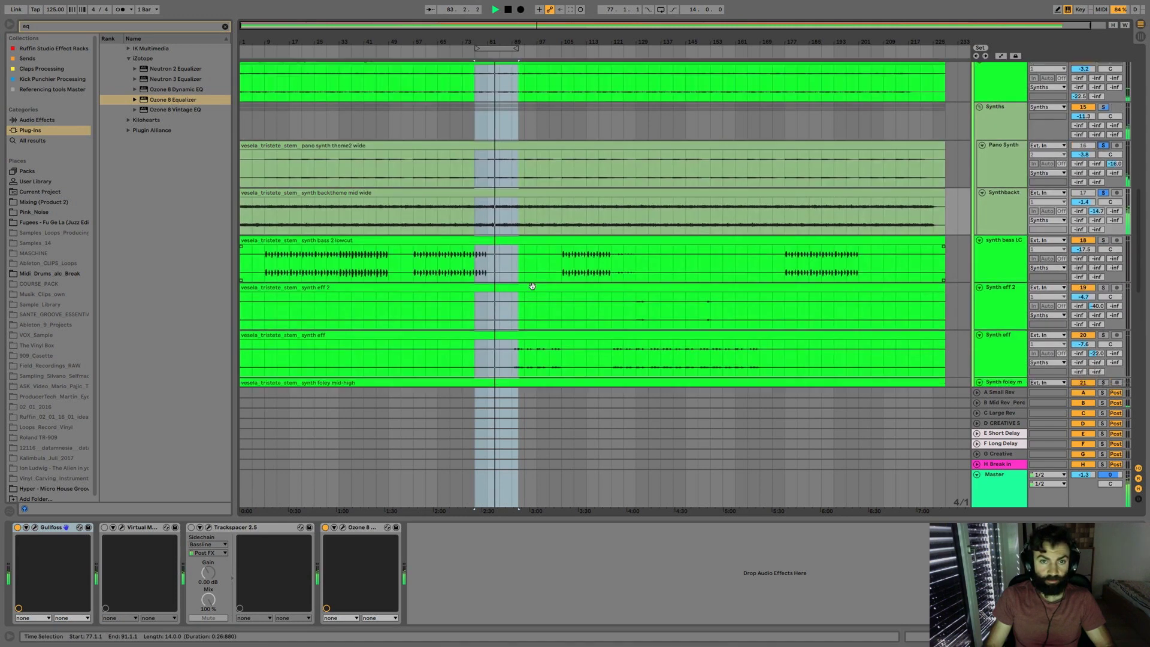
{"action": "scroll", "coordinate": [532, 287], "scroll_direction": "up", "scroll_amount": 3}
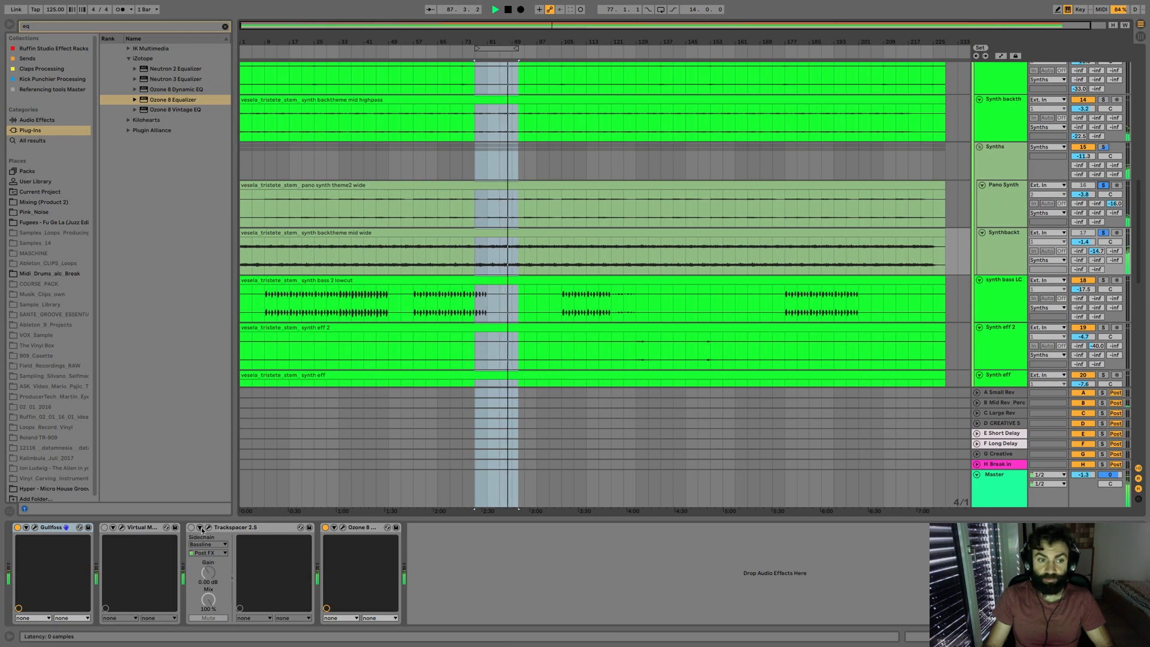
{"action": "left_click", "coordinate": [192, 528]}
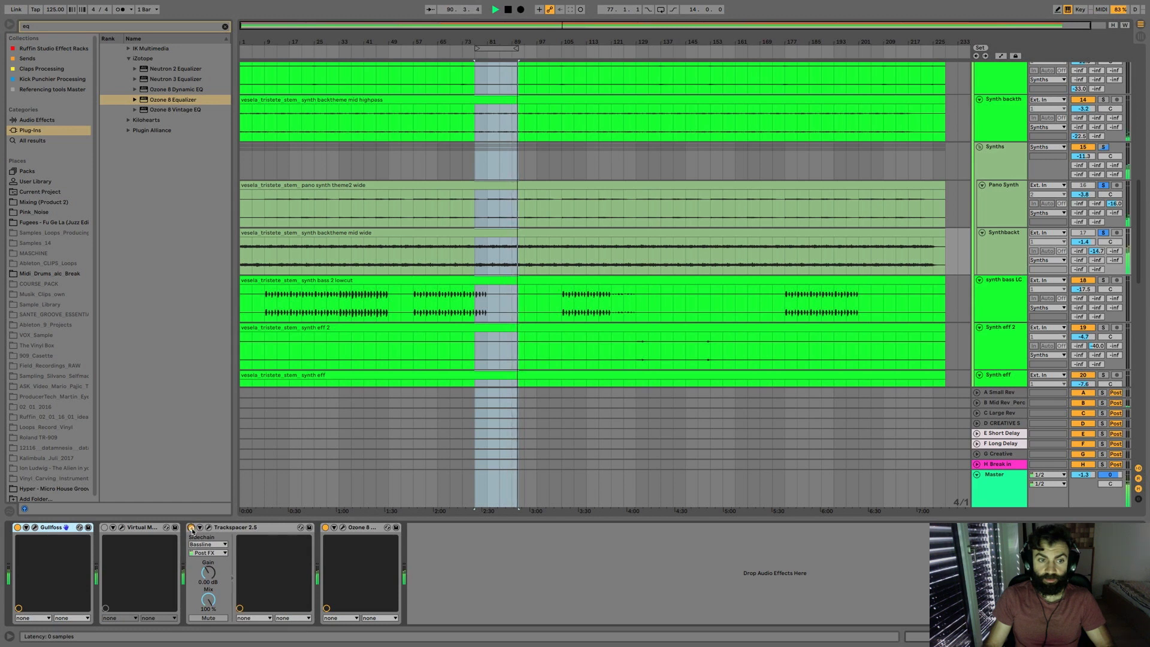
{"action": "left_click", "coordinate": [192, 528]}
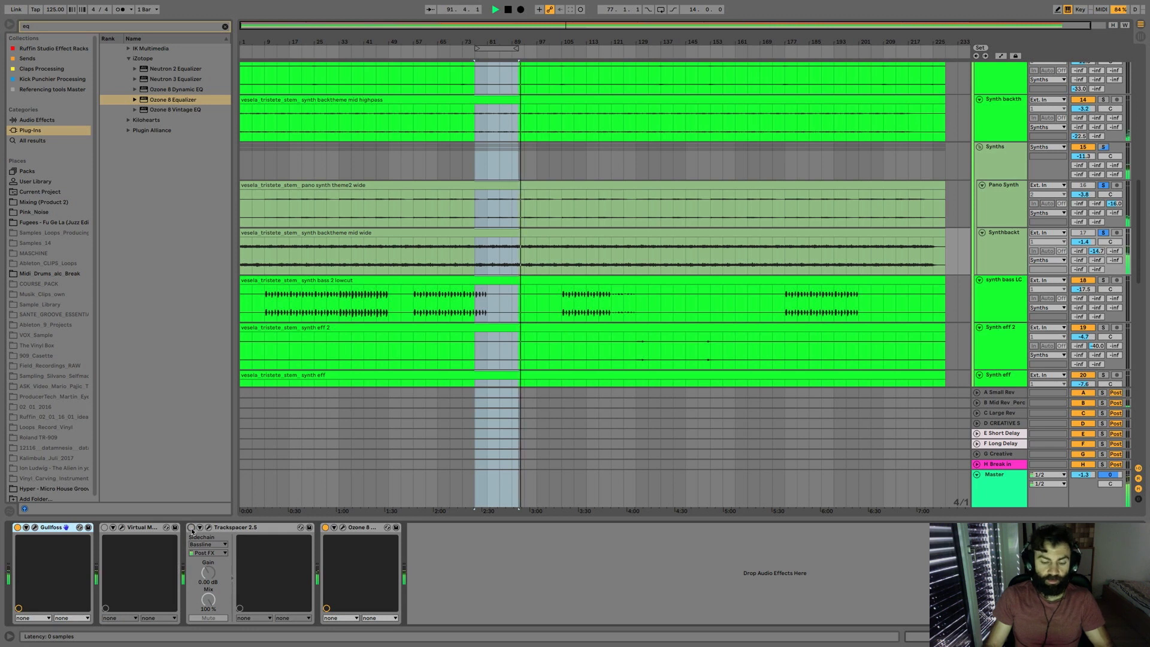
Step: Unsolo the Pano Synth track, stop playback and return to the Bassline track's device chain
{"action": "left_click", "coordinate": [1104, 186]}
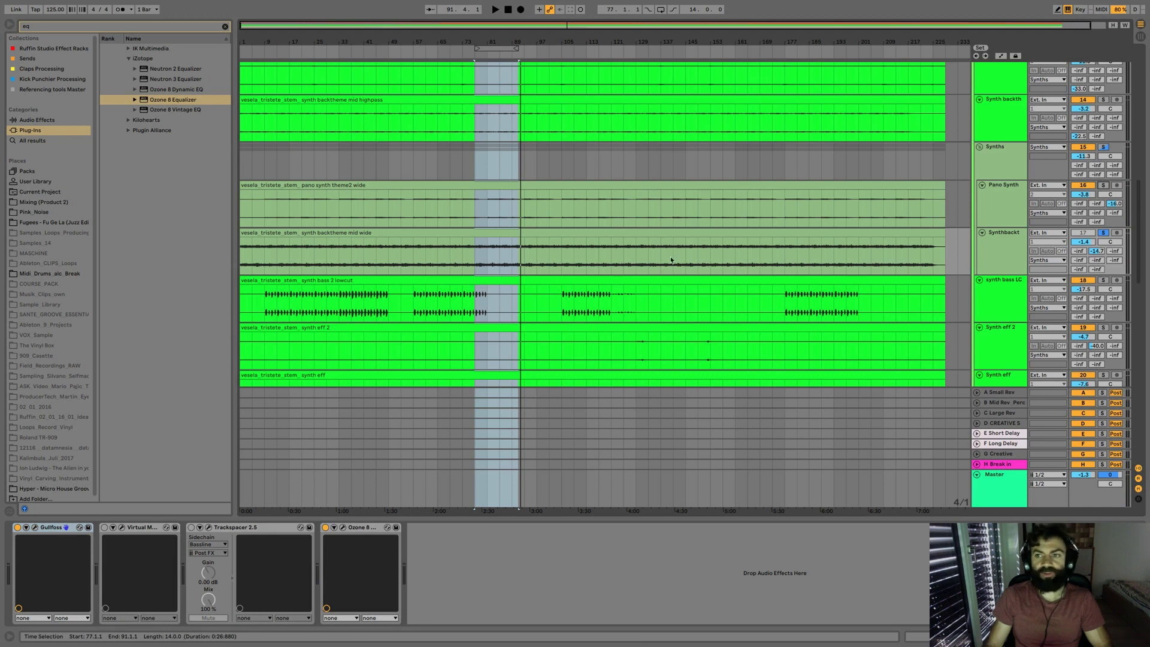
{"action": "left_click", "coordinate": [1008, 246]}
{"action": "scroll", "coordinate": [1007, 251], "scroll_direction": "up", "scroll_amount": 1}
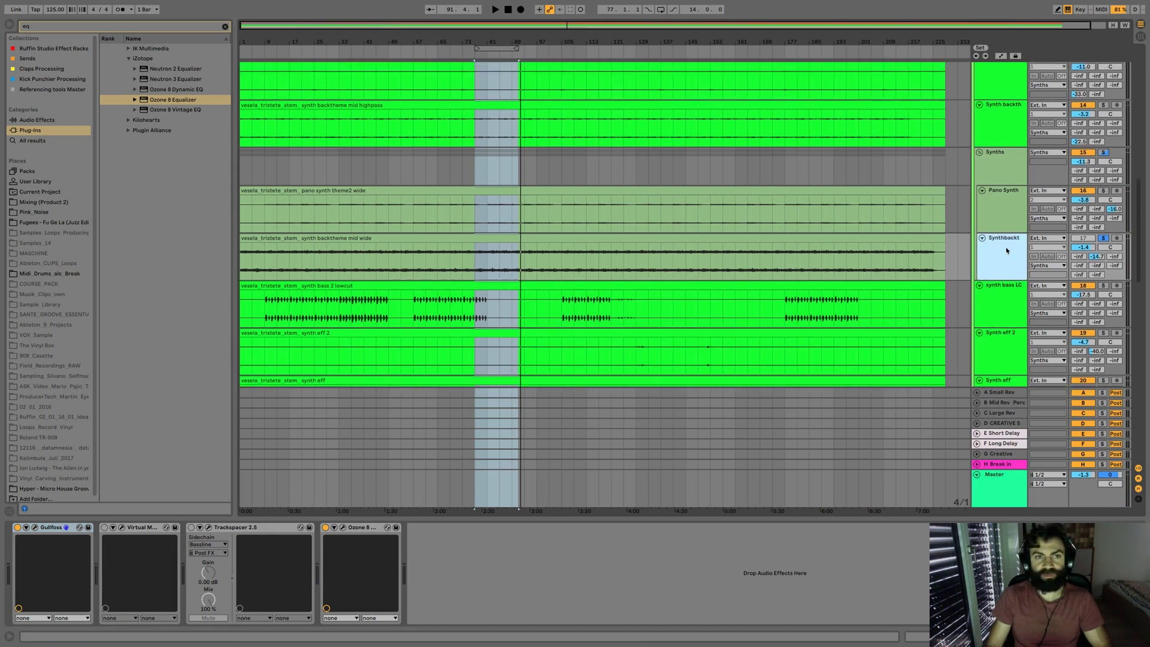
{"action": "scroll", "coordinate": [1005, 247], "scroll_direction": "up", "scroll_amount": 15}
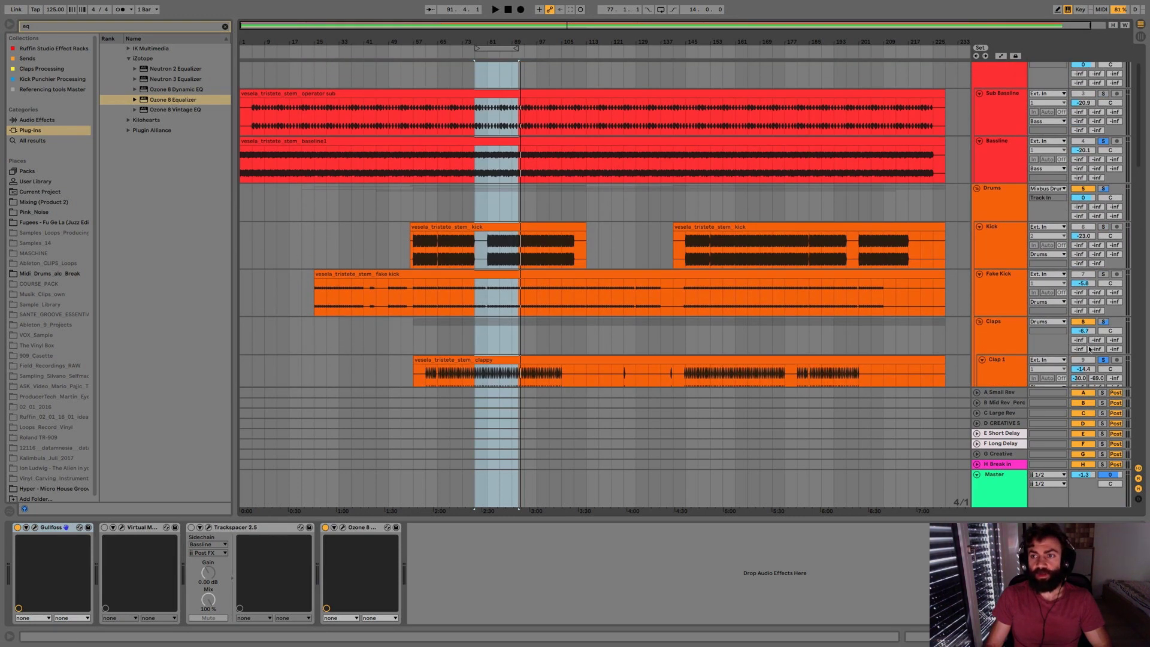
{"action": "left_click", "coordinate": [999, 162]}
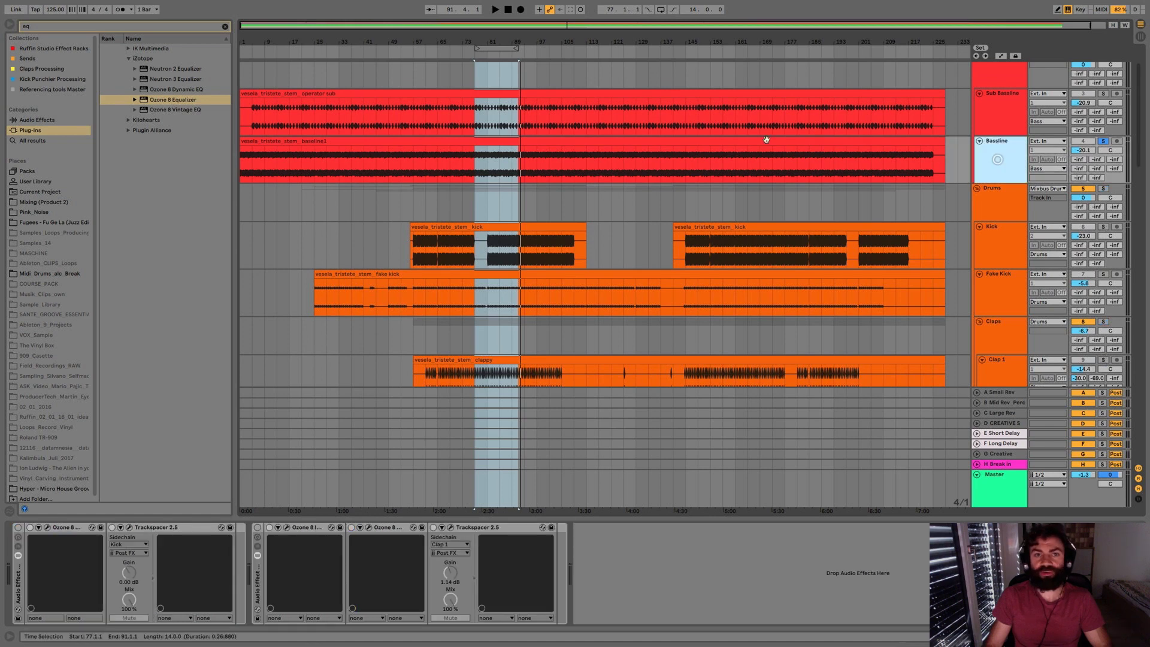
Step: Play the soloed bass and synth tracks from bar 77 and show the Synthbackt track's device chain
{"action": "left_click", "coordinate": [500, 48]}
{"action": "scroll", "coordinate": [509, 139], "scroll_direction": "down", "scroll_amount": 10}
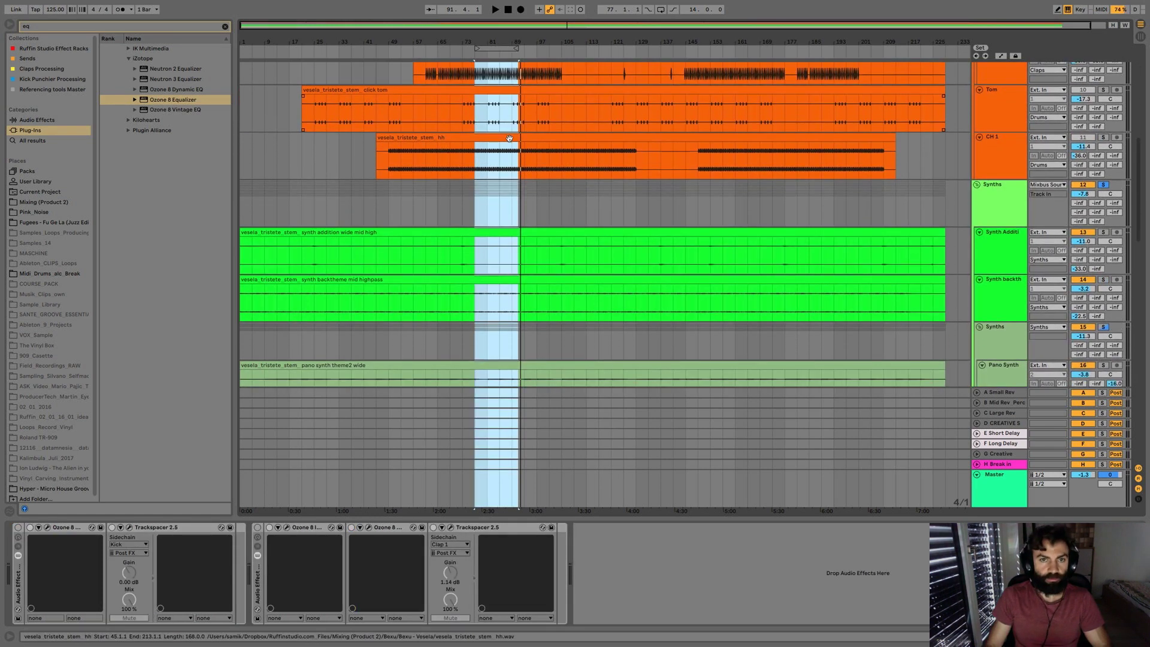
{"action": "key", "text": "space"}
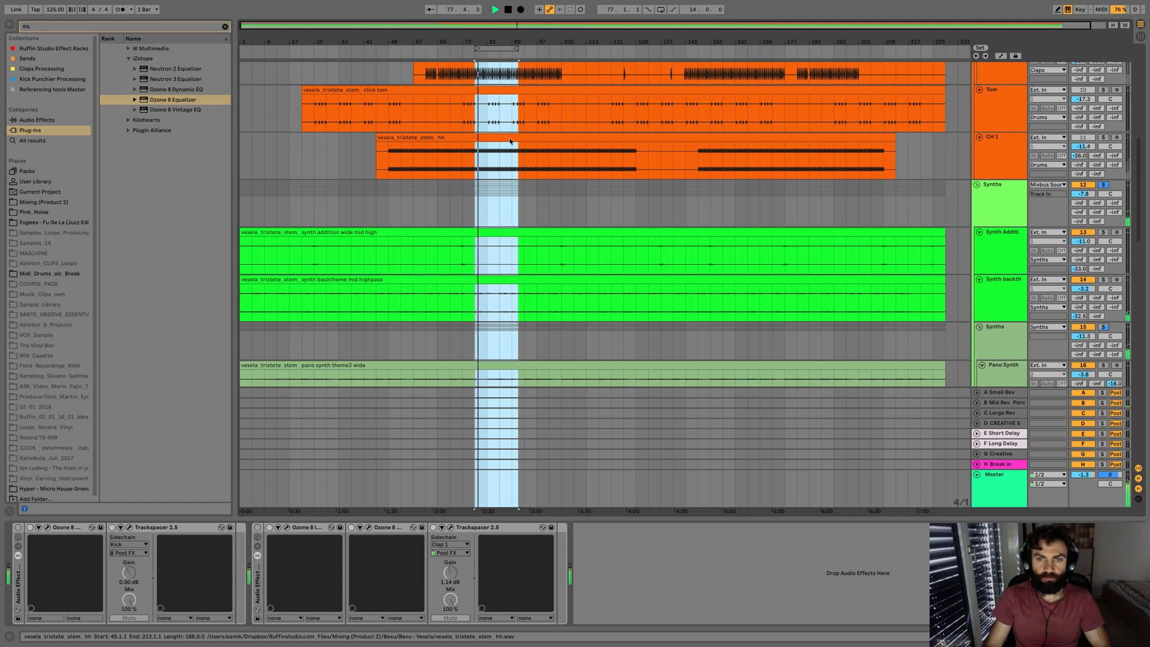
{"action": "scroll", "coordinate": [509, 141], "scroll_direction": "down", "scroll_amount": 3}
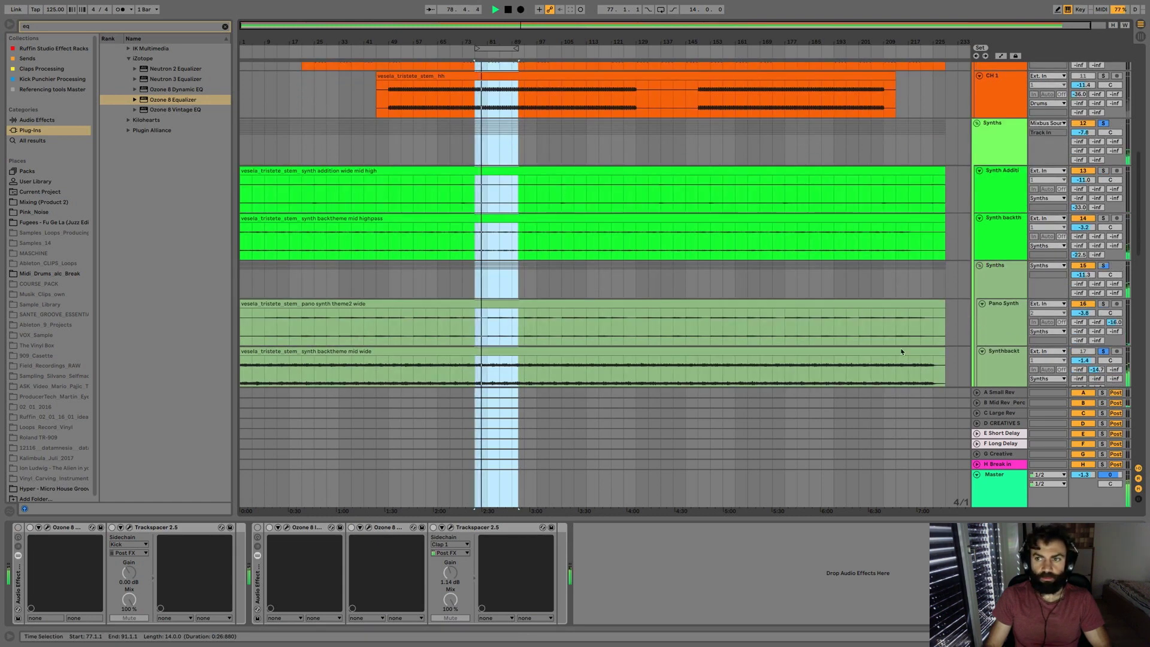
{"action": "scroll", "coordinate": [1005, 374], "scroll_direction": "down", "scroll_amount": 5}
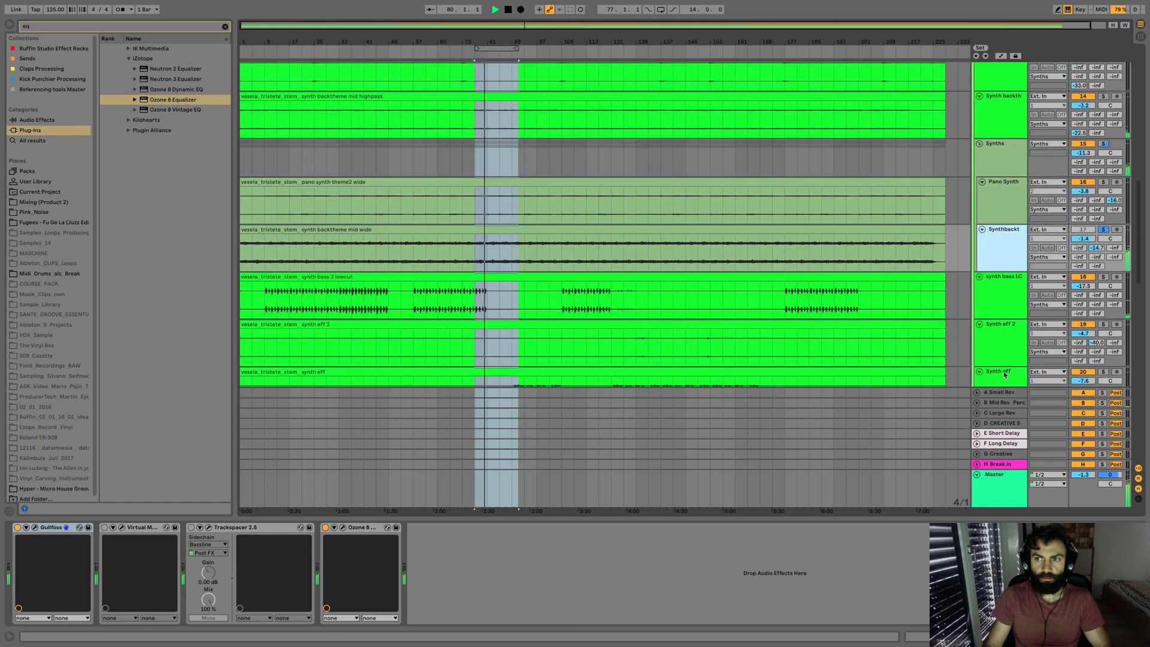
Step: Review the Bassline track's device chain during playback and return to the Synthbackt track's chain
{"action": "scroll", "coordinate": [1002, 242], "scroll_direction": "up", "scroll_amount": 10}
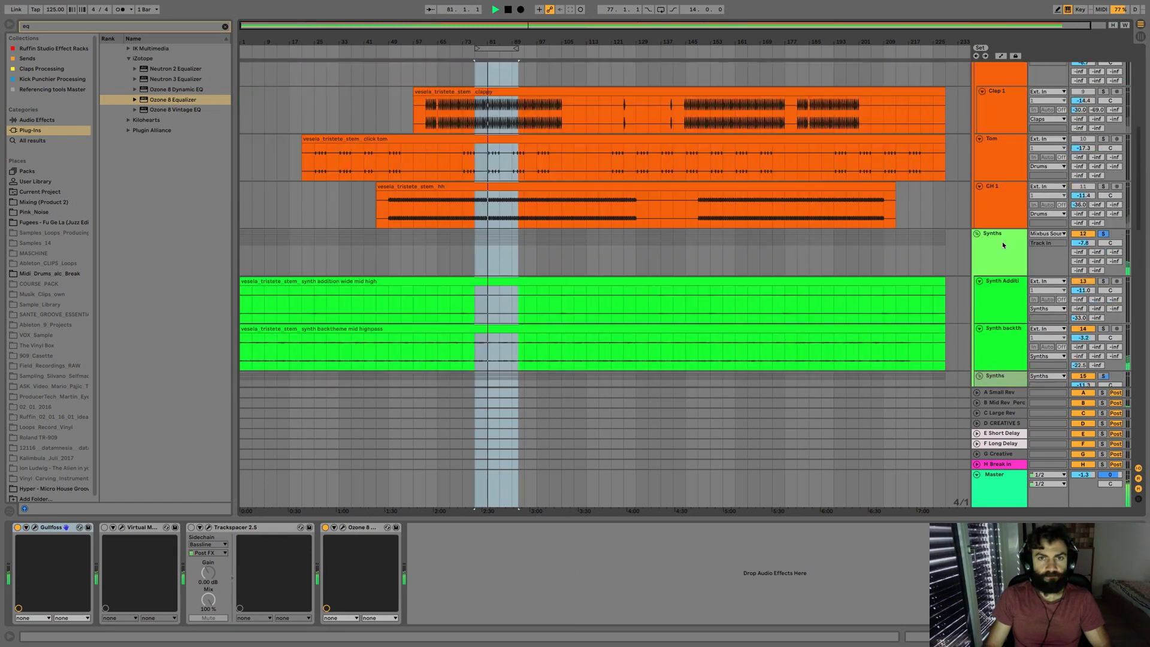
{"action": "left_click", "coordinate": [998, 98]}
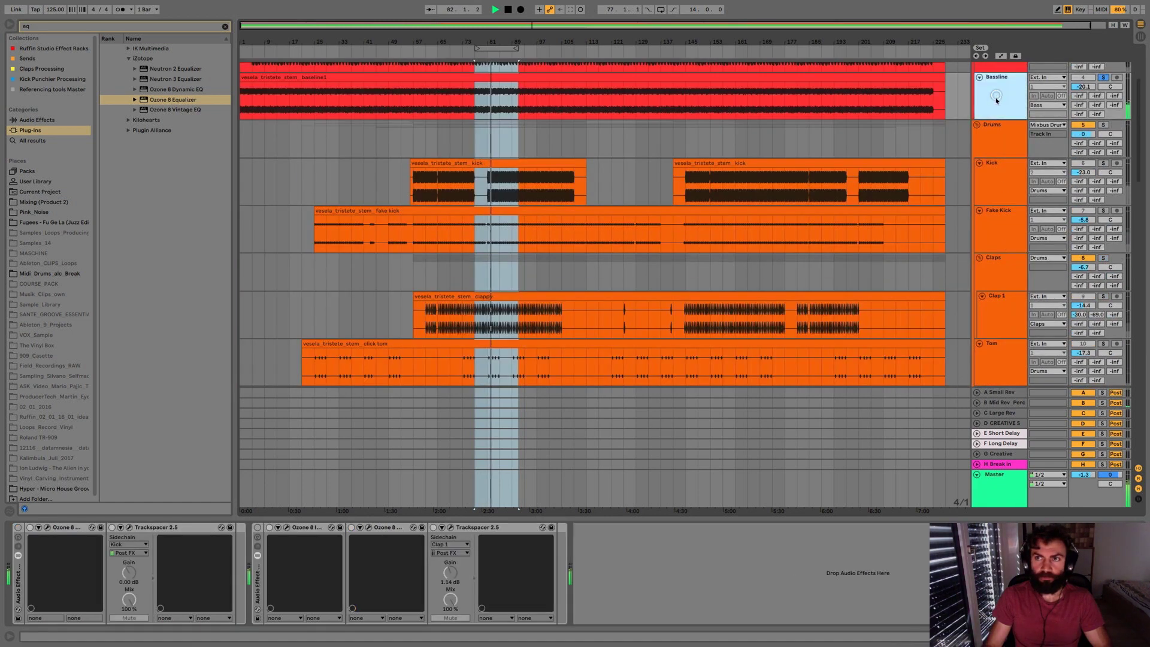
{"action": "scroll", "coordinate": [617, 178], "scroll_direction": "down", "scroll_amount": 5}
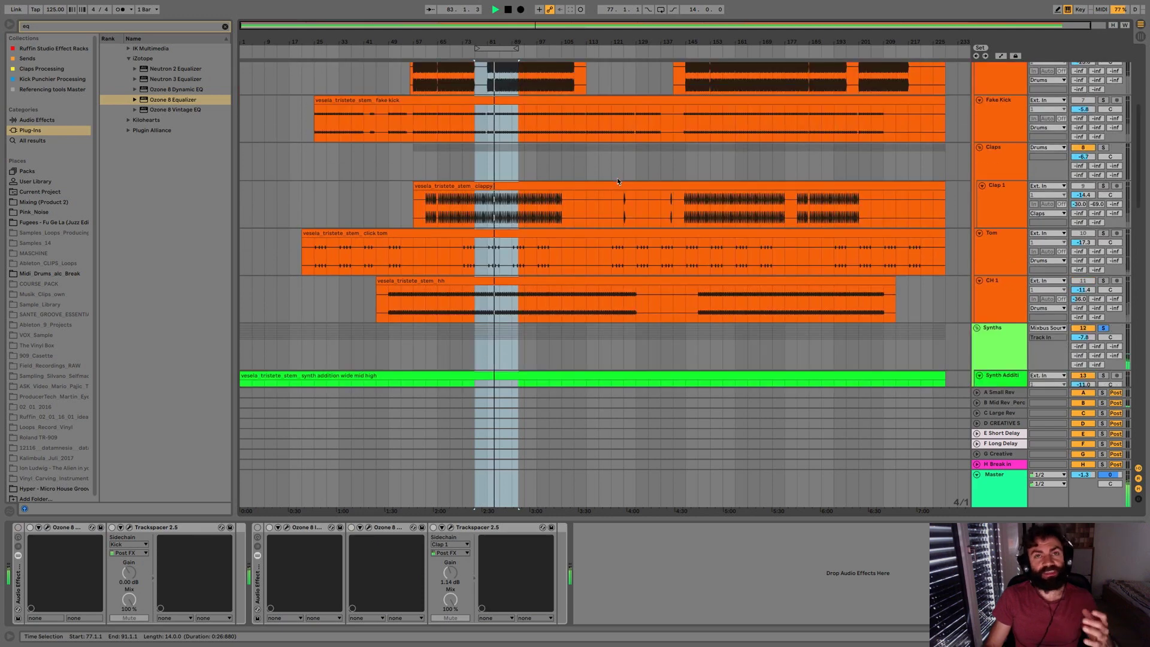
{"action": "scroll", "coordinate": [617, 177], "scroll_direction": "down", "scroll_amount": 15}
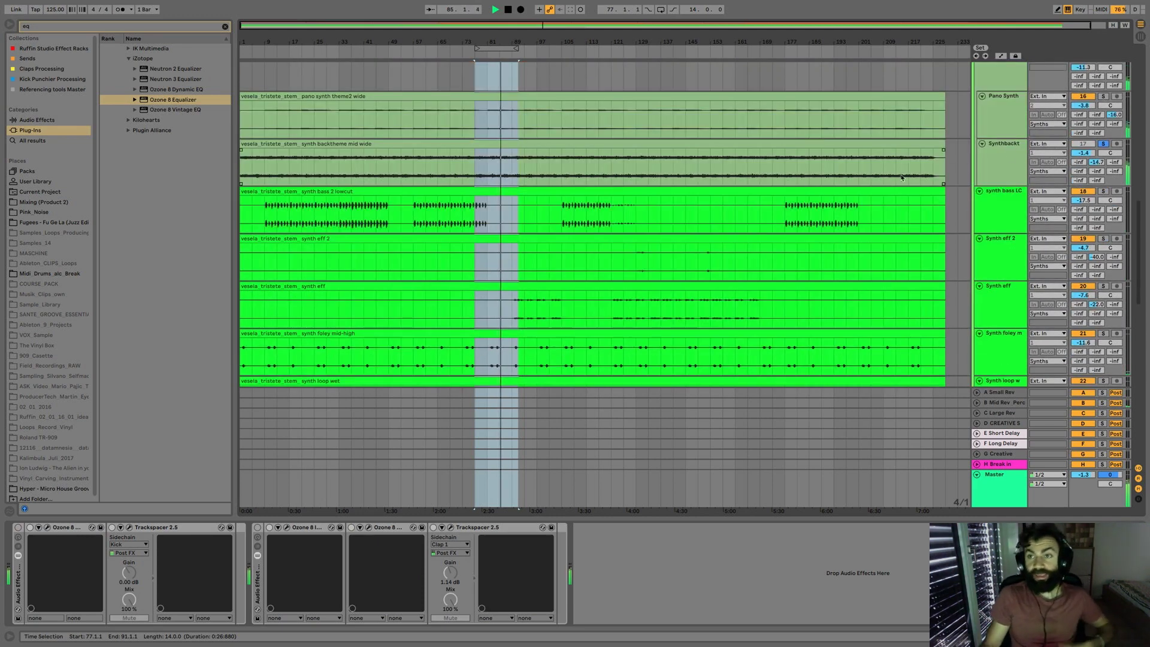
{"action": "left_click", "coordinate": [1009, 160]}
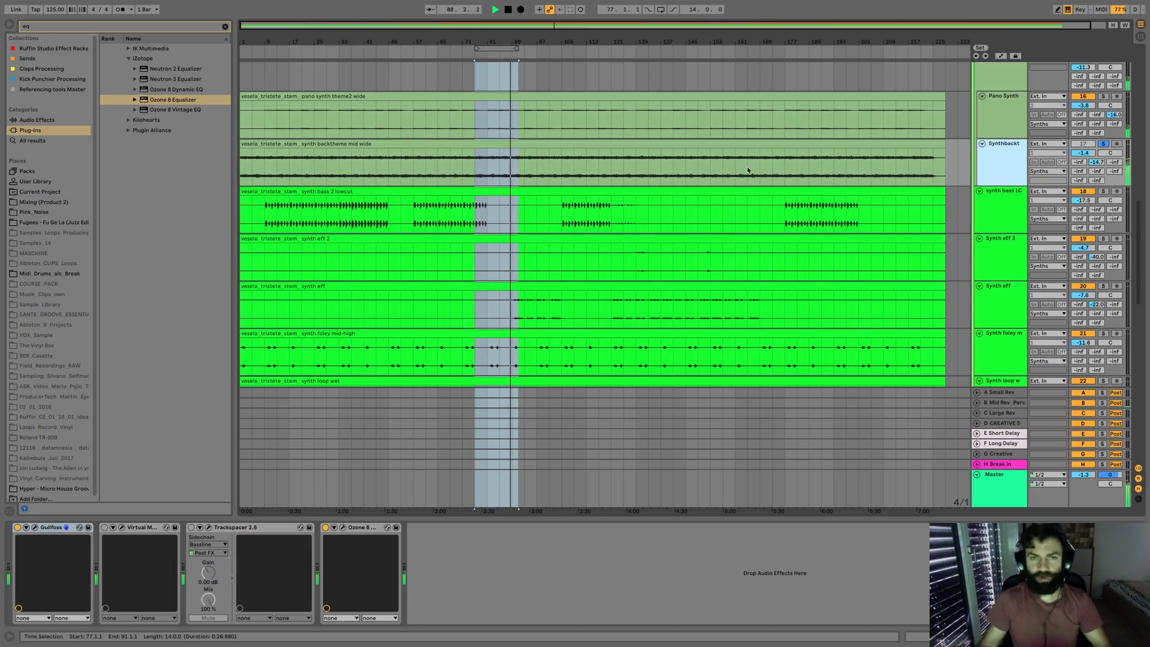
Step: Look over the bass and drum tracks, replay the loop from bar 77 and stop playback back at the synth tracks
{"action": "scroll", "coordinate": [624, 179], "scroll_direction": "up", "scroll_amount": 10}
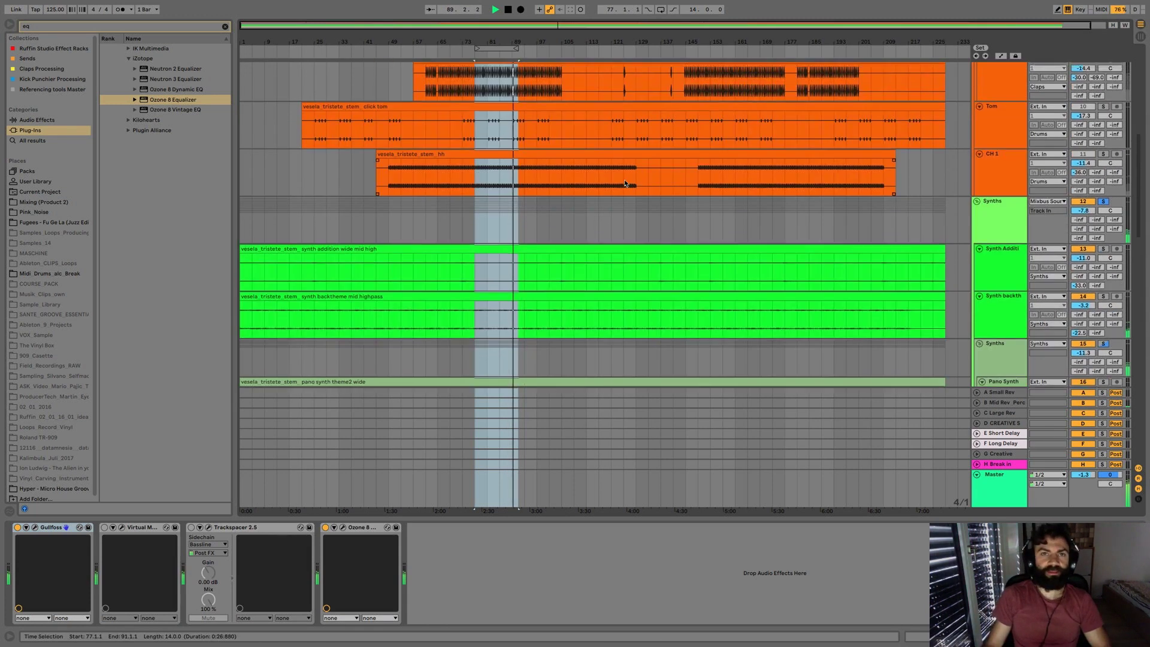
{"action": "scroll", "coordinate": [625, 183], "scroll_direction": "up", "scroll_amount": 12}
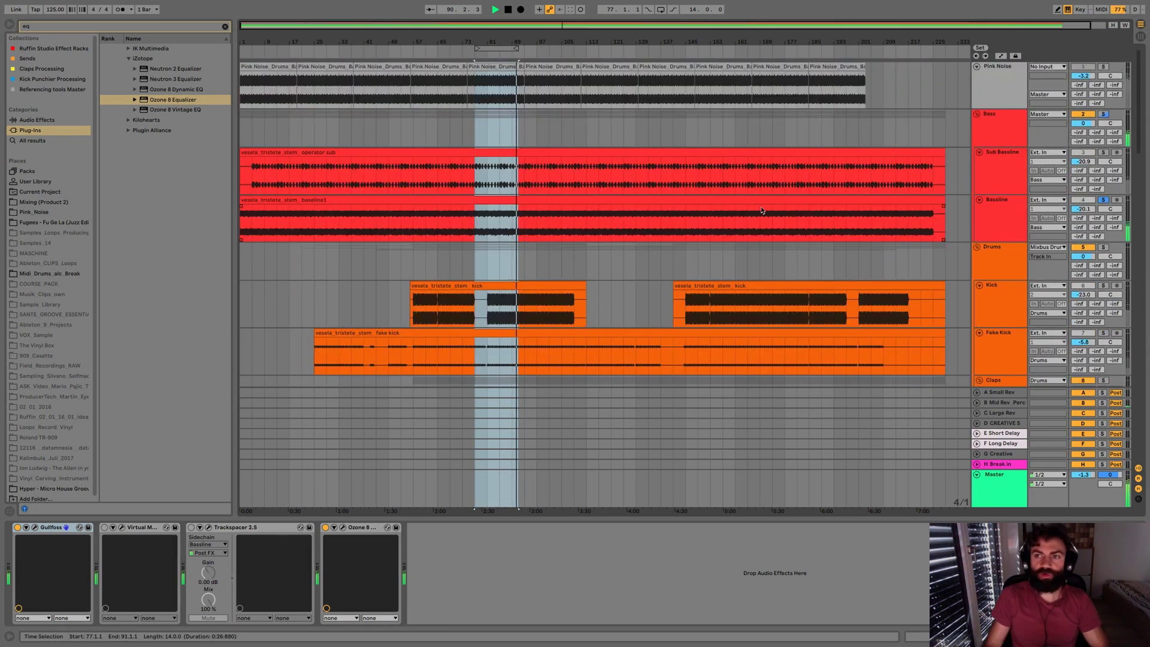
{"action": "key", "text": "space"}
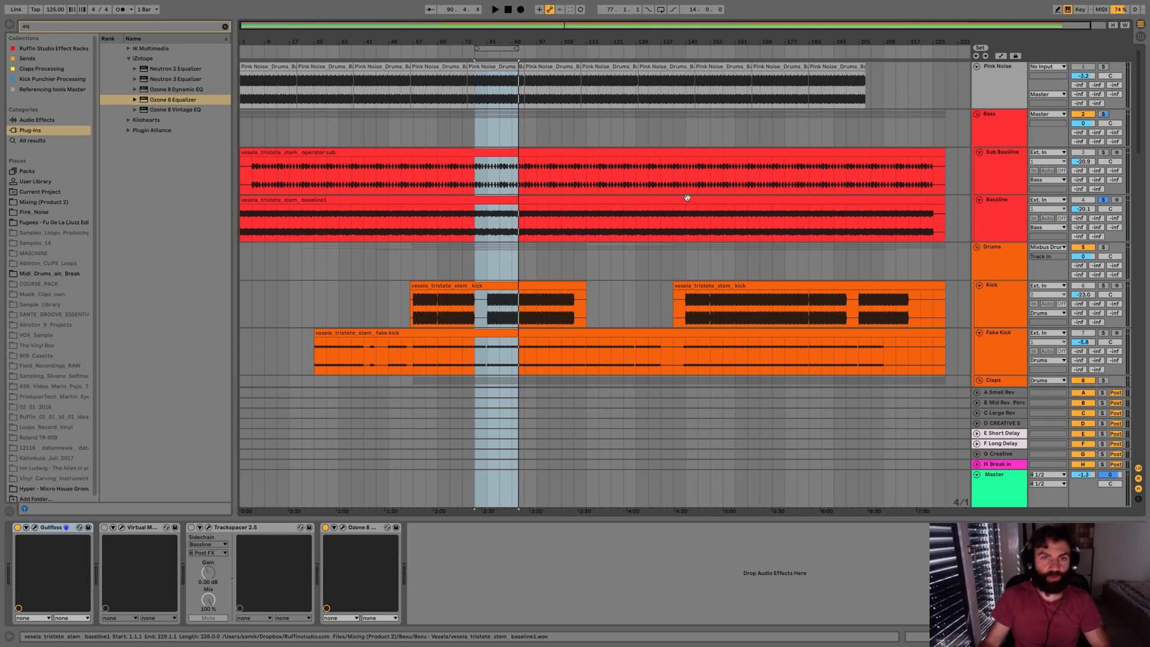
{"action": "key", "text": "space"}
{"action": "scroll", "coordinate": [657, 209], "scroll_direction": "down", "scroll_amount": 8}
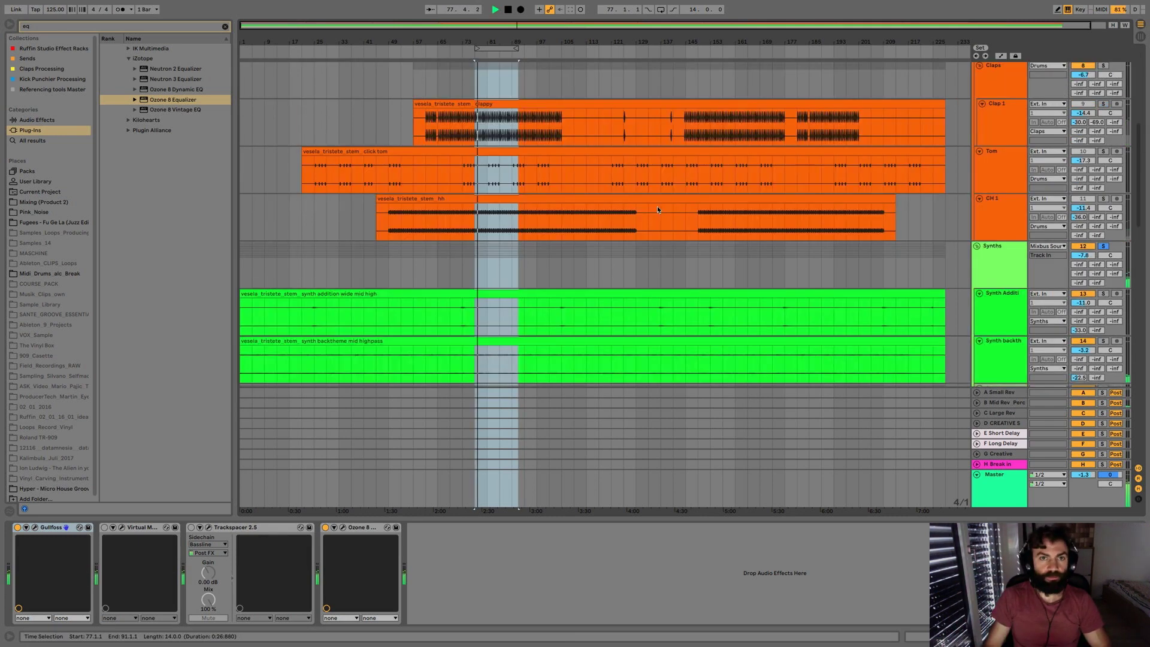
{"action": "scroll", "coordinate": [657, 209], "scroll_direction": "down", "scroll_amount": 10}
{"action": "key", "text": "space"}
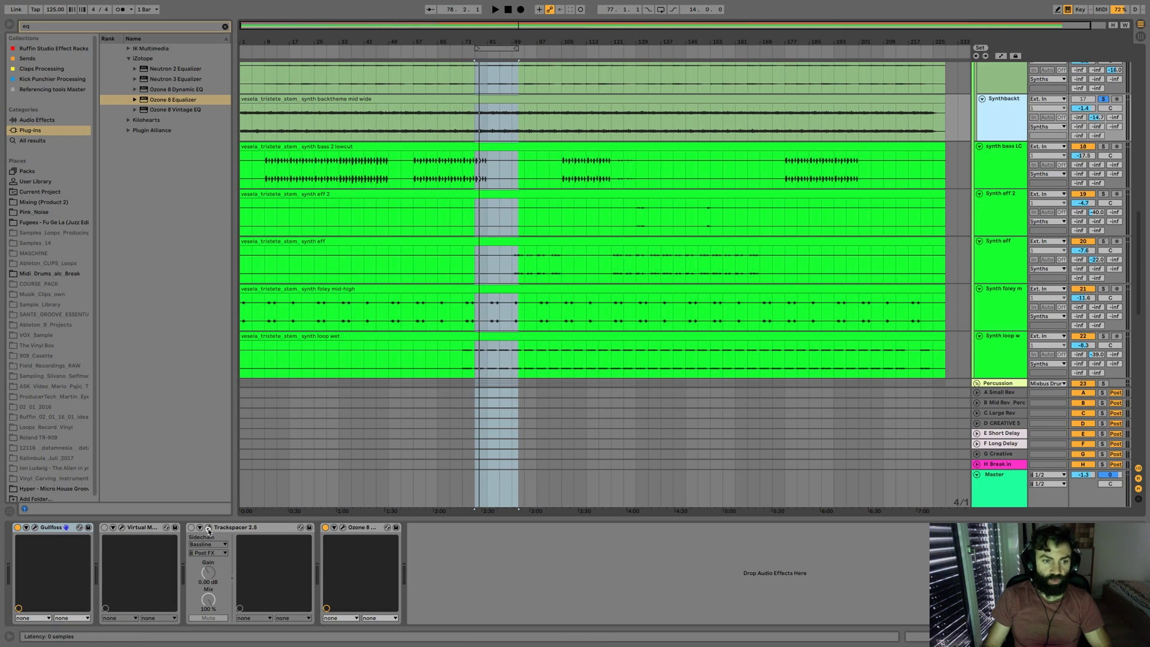
Step: Examine the Trackspacer window of the Synthbackt track alongside the bass and synth tracks, moving it off the arrangement and closing it when done
{"action": "key", "text": "super+alt+p"}
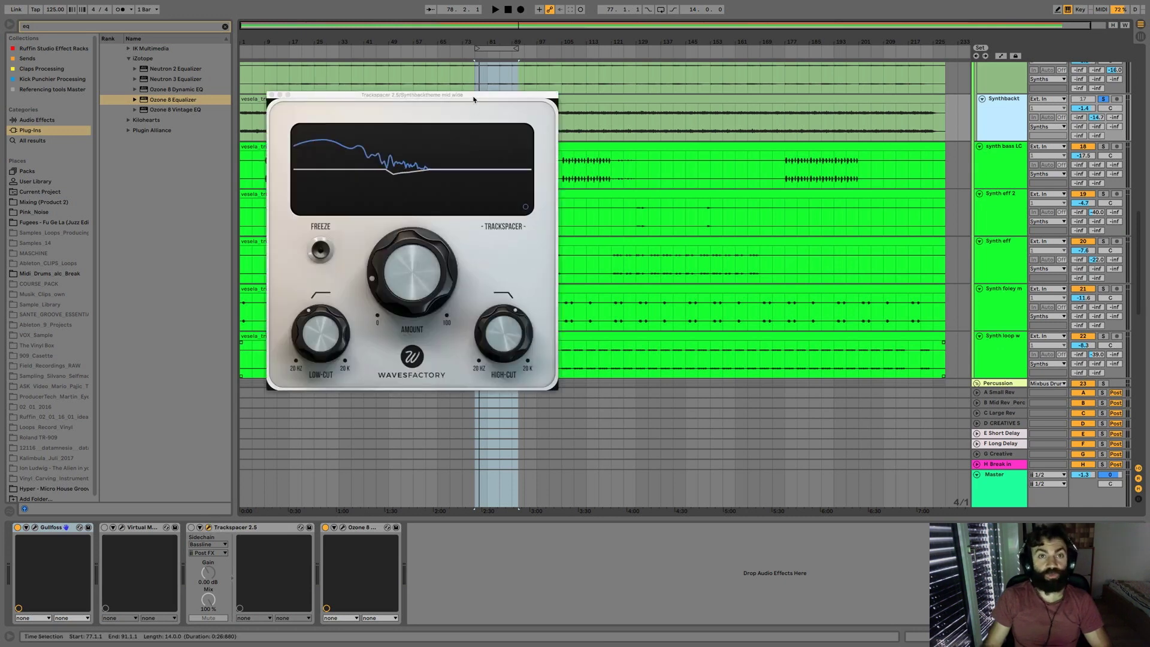
{"action": "left_click_drag", "start_coordinate": [473, 99], "coordinate": [852, 137]}
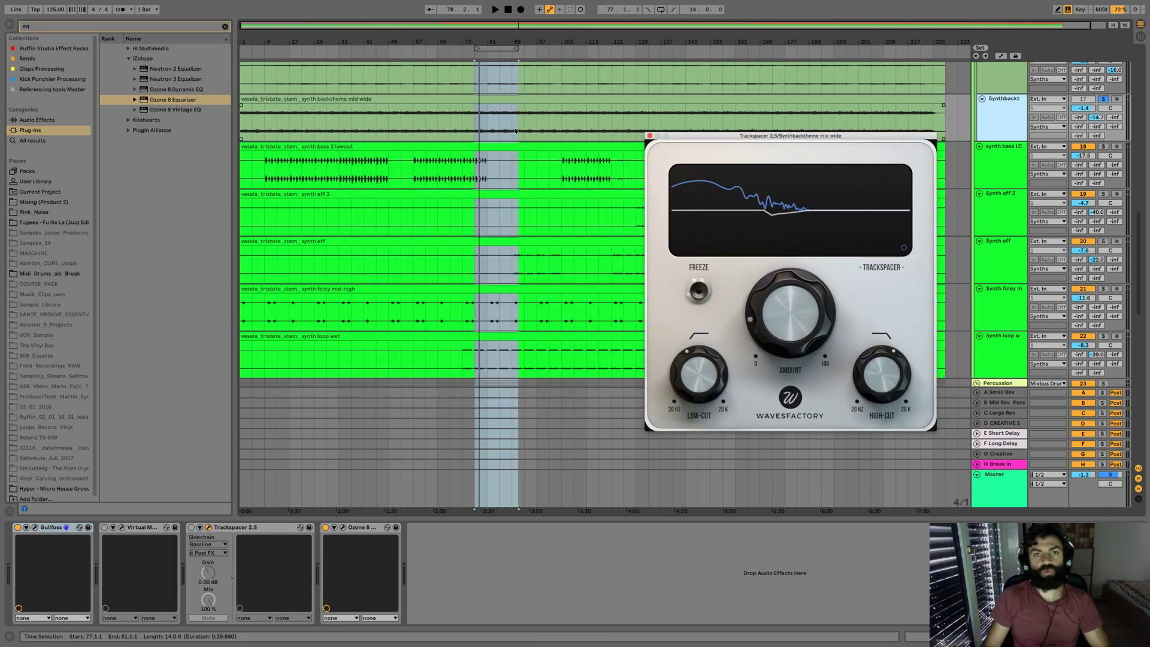
{"action": "scroll", "coordinate": [515, 131], "scroll_direction": "up", "scroll_amount": 10}
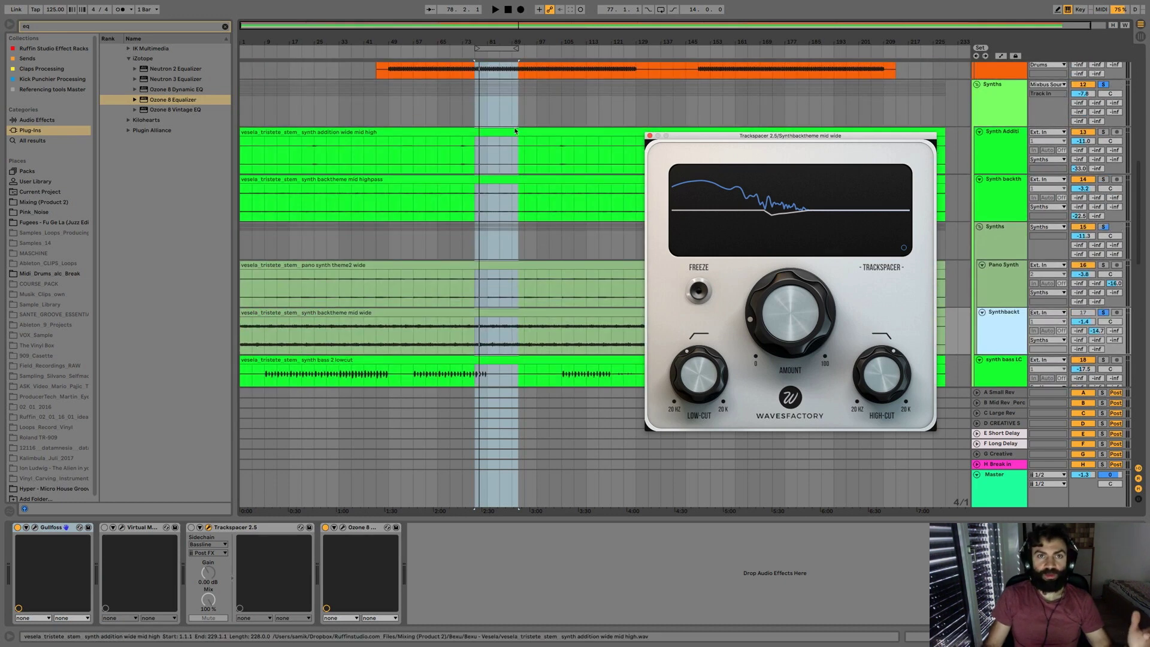
{"action": "scroll", "coordinate": [516, 131], "scroll_direction": "up", "scroll_amount": 5}
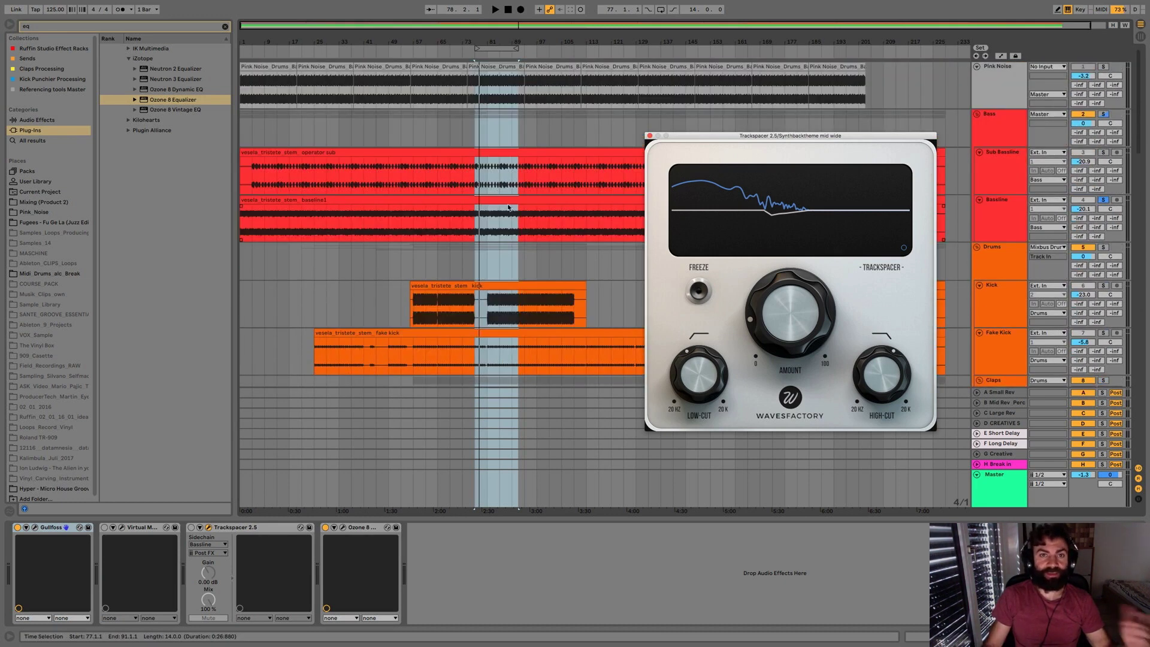
{"action": "scroll", "coordinate": [508, 213], "scroll_direction": "down", "scroll_amount": 15}
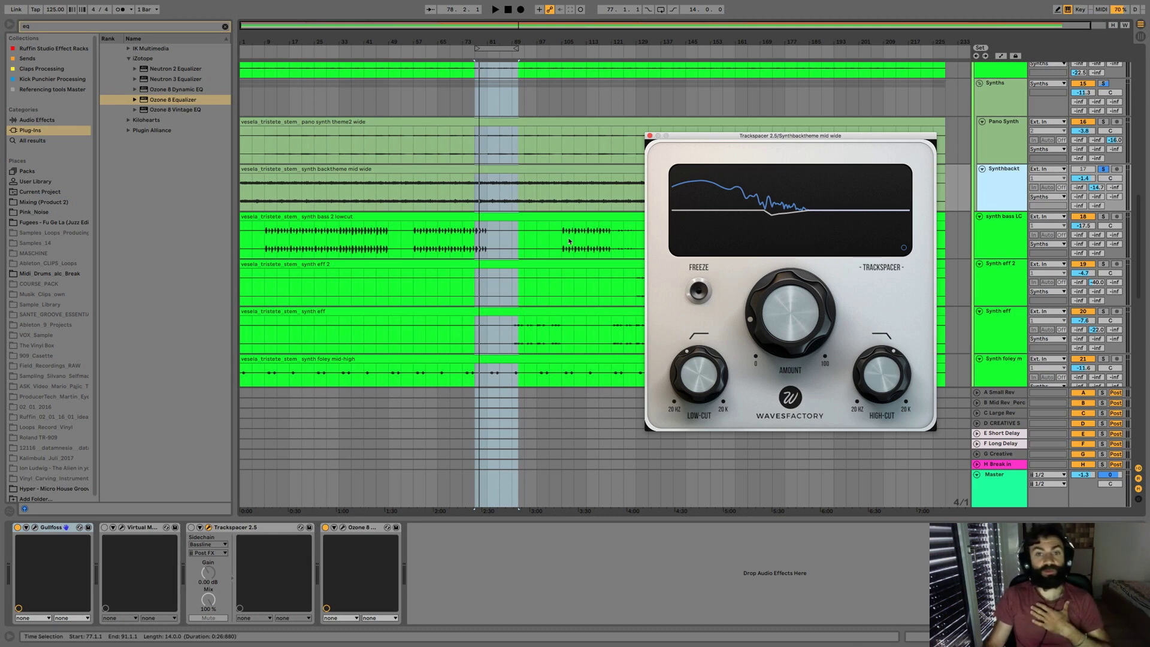
{"action": "scroll", "coordinate": [574, 232], "scroll_direction": "up", "scroll_amount": 10}
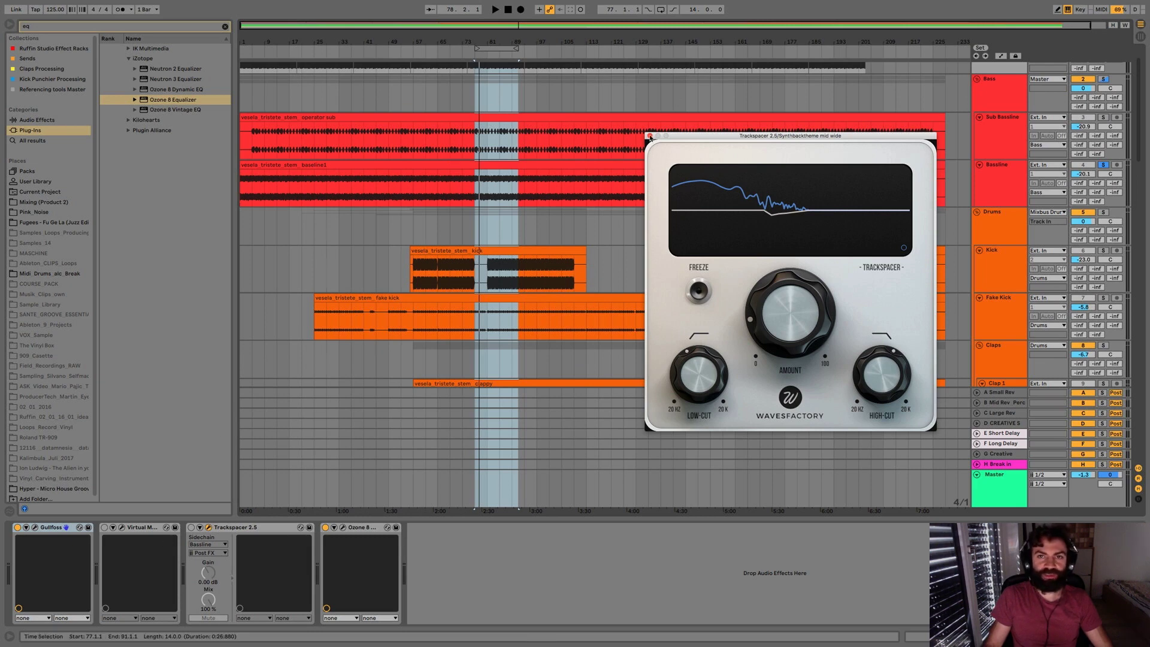
{"action": "left_click", "coordinate": [651, 137]}
Step: Play the soloed tracks from bar 77 and switch on Synthbackt's Bassline-sidechained Trackspacer
{"action": "scroll", "coordinate": [444, 197], "scroll_direction": "down", "scroll_amount": 10}
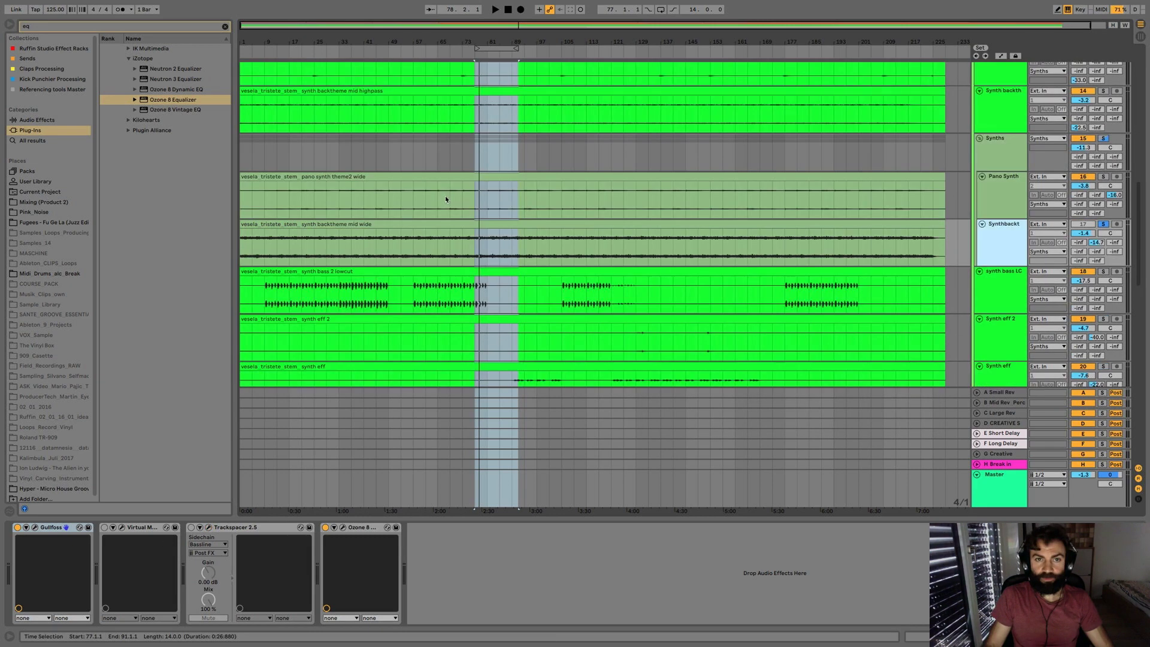
{"action": "key", "text": "space"}
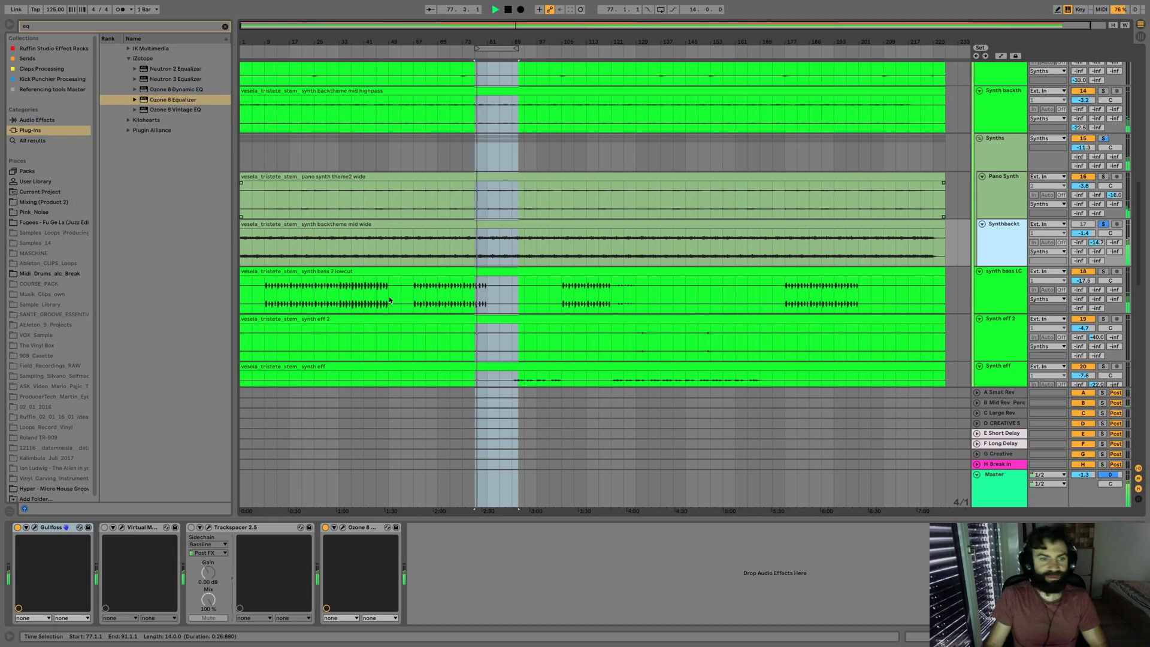
{"action": "left_click", "coordinate": [193, 527]}
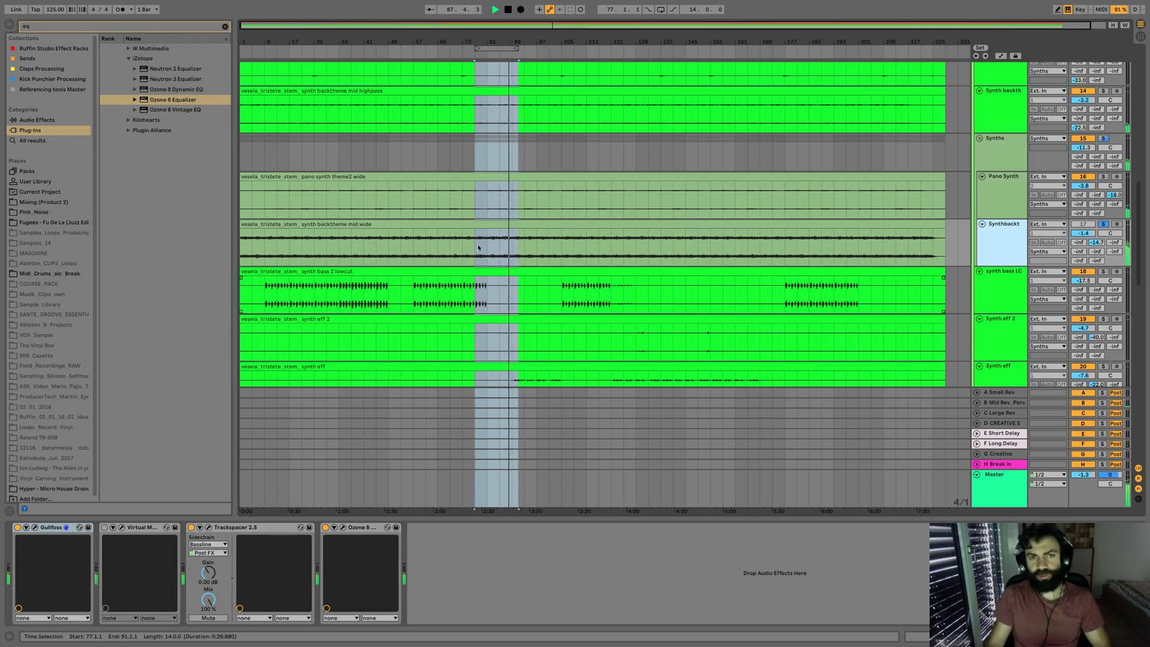
Step: Unsolo the Synthbackt track and compare the full mix from bar 77 with its Trackspacer off and on
{"action": "left_click", "coordinate": [1103, 225]}
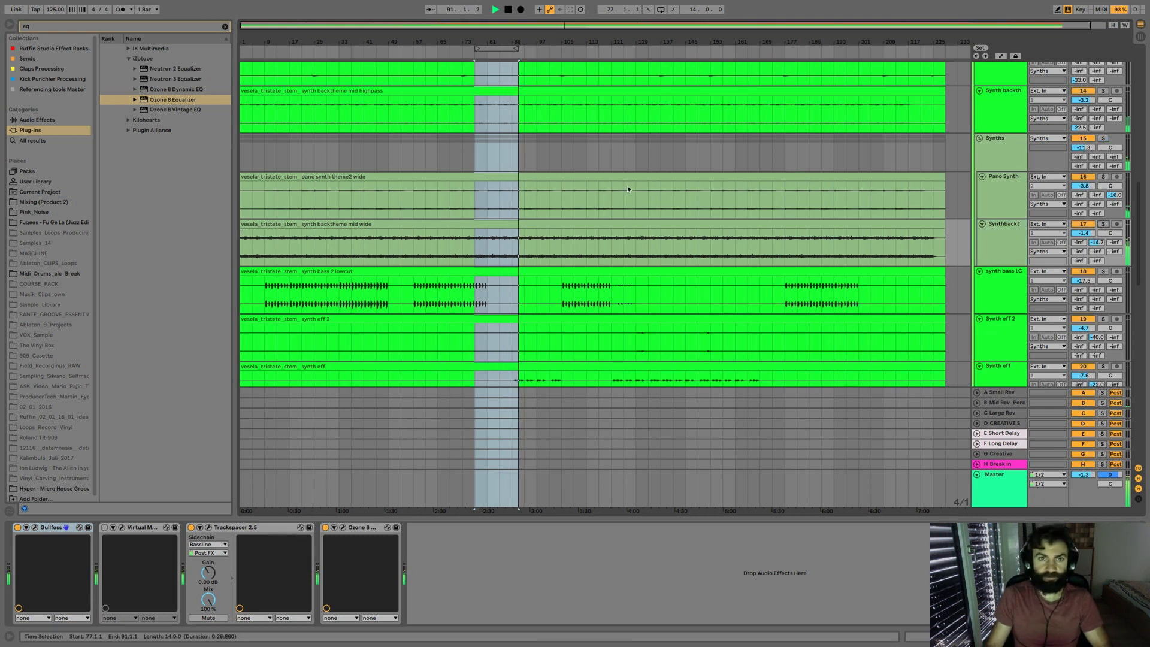
{"action": "left_click", "coordinate": [505, 49]}
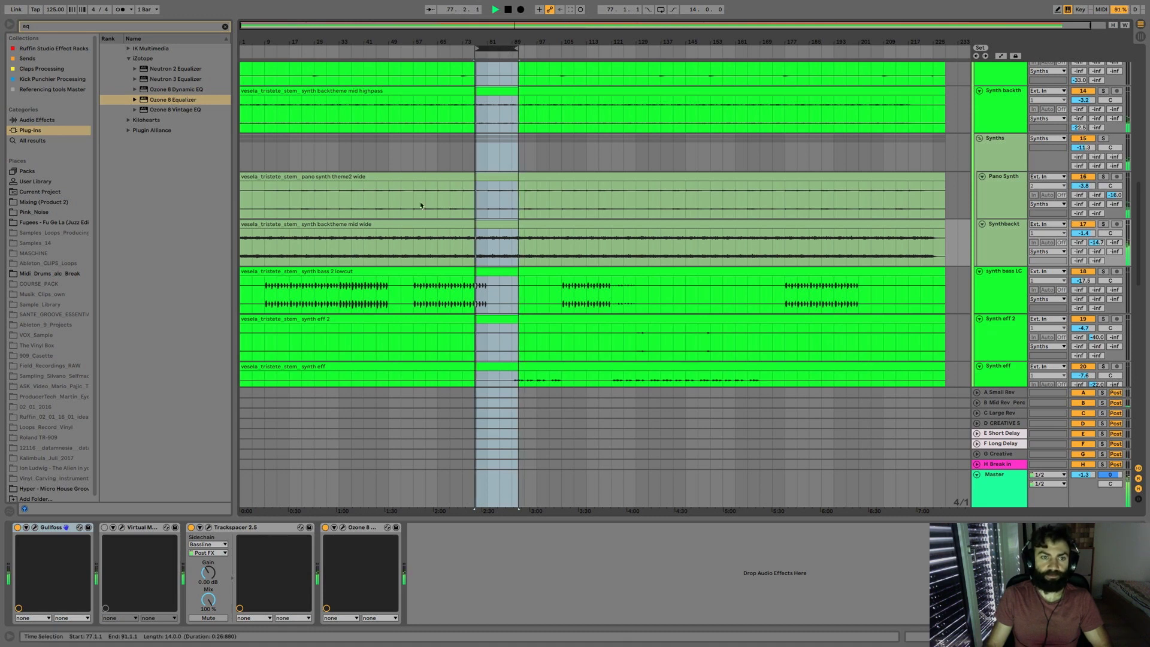
{"action": "scroll", "coordinate": [430, 318], "scroll_direction": "up", "scroll_amount": 10}
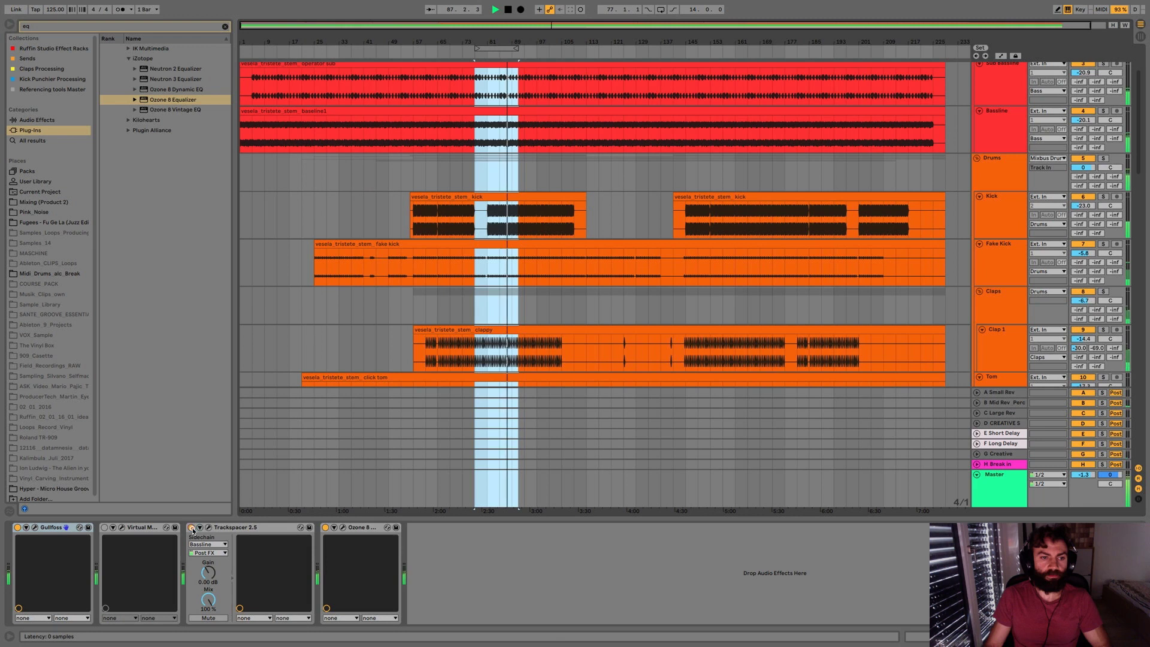
{"action": "left_click", "coordinate": [191, 529]}
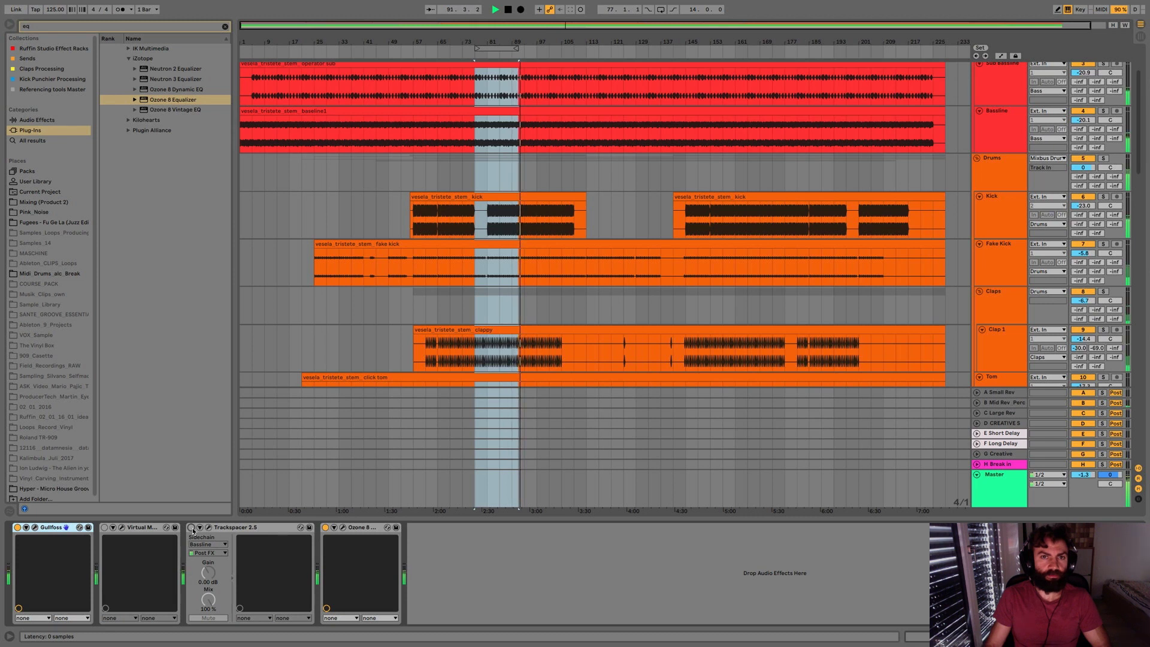
{"action": "left_click", "coordinate": [191, 527]}
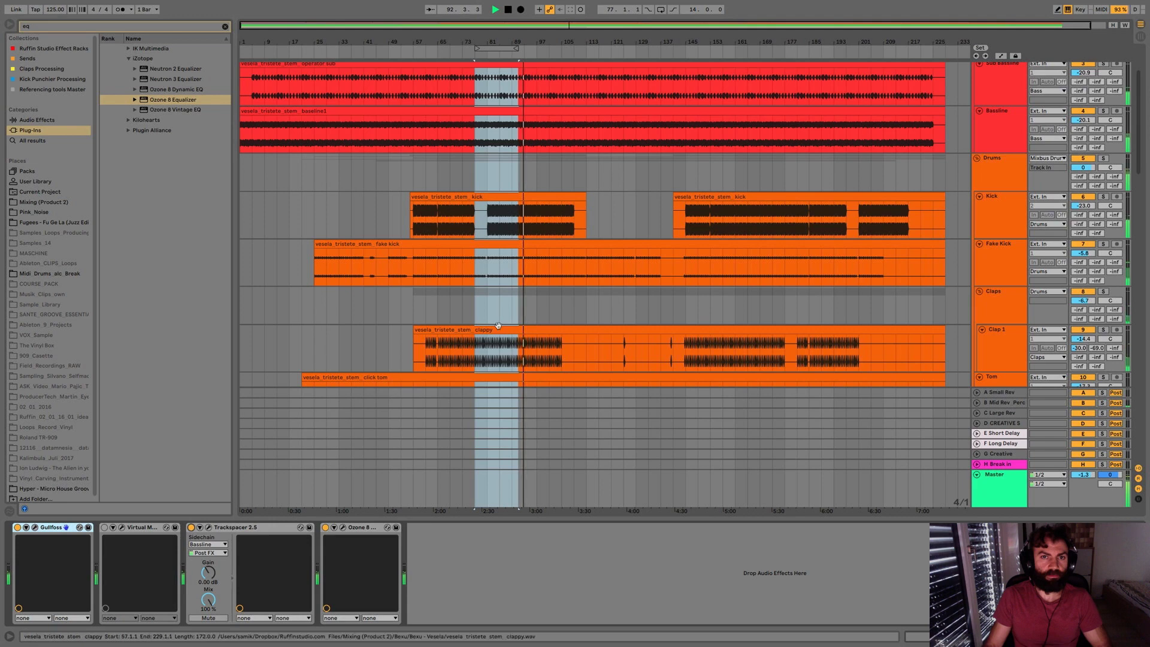
Step: Stop playback and open the advanced panel of Synthbackt's Trackspacer to check its mid/side Pan setting
{"action": "scroll", "coordinate": [498, 326], "scroll_direction": "down", "scroll_amount": 10}
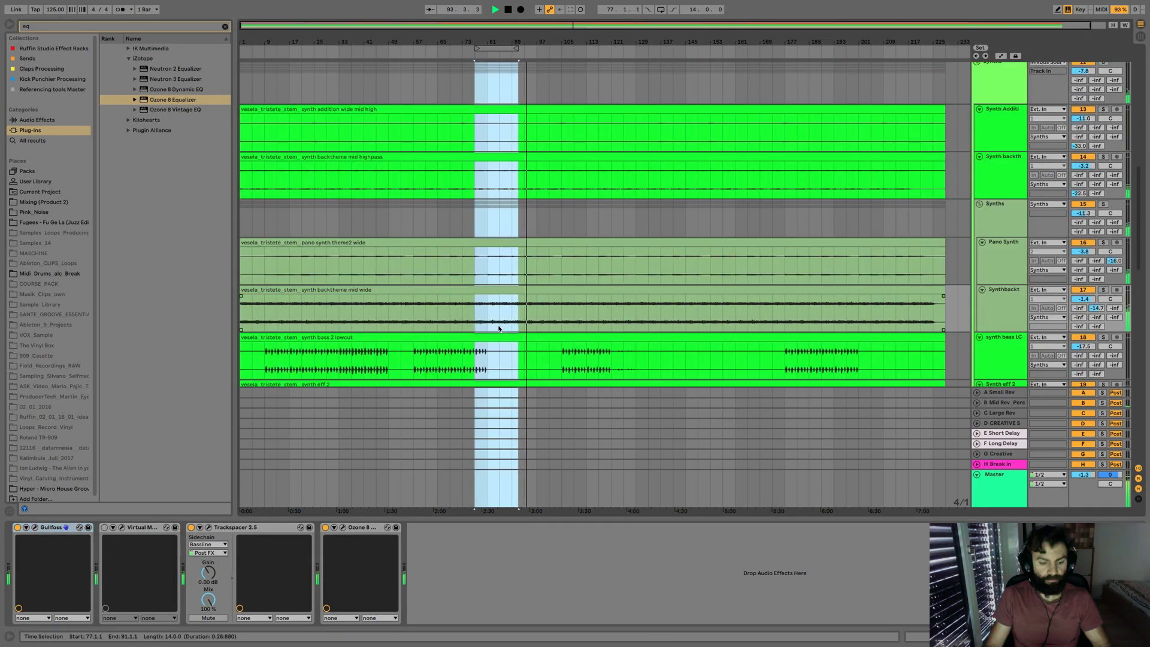
{"action": "scroll", "coordinate": [572, 266], "scroll_direction": "down", "scroll_amount": 5}
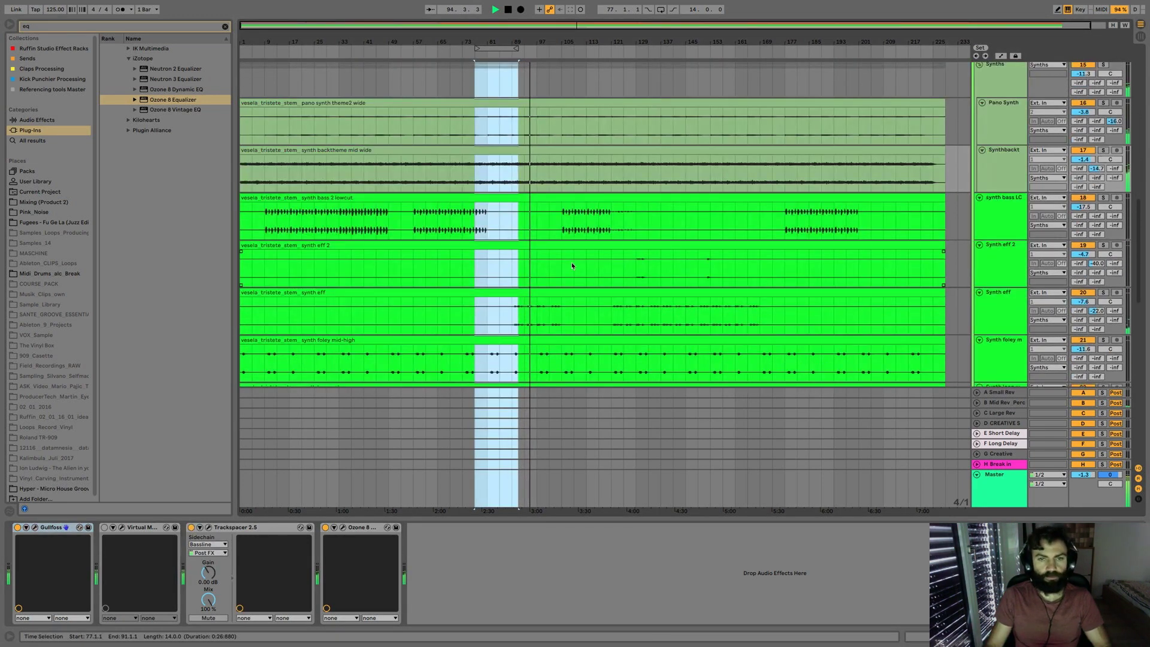
{"action": "scroll", "coordinate": [572, 266], "scroll_direction": "down", "scroll_amount": 2}
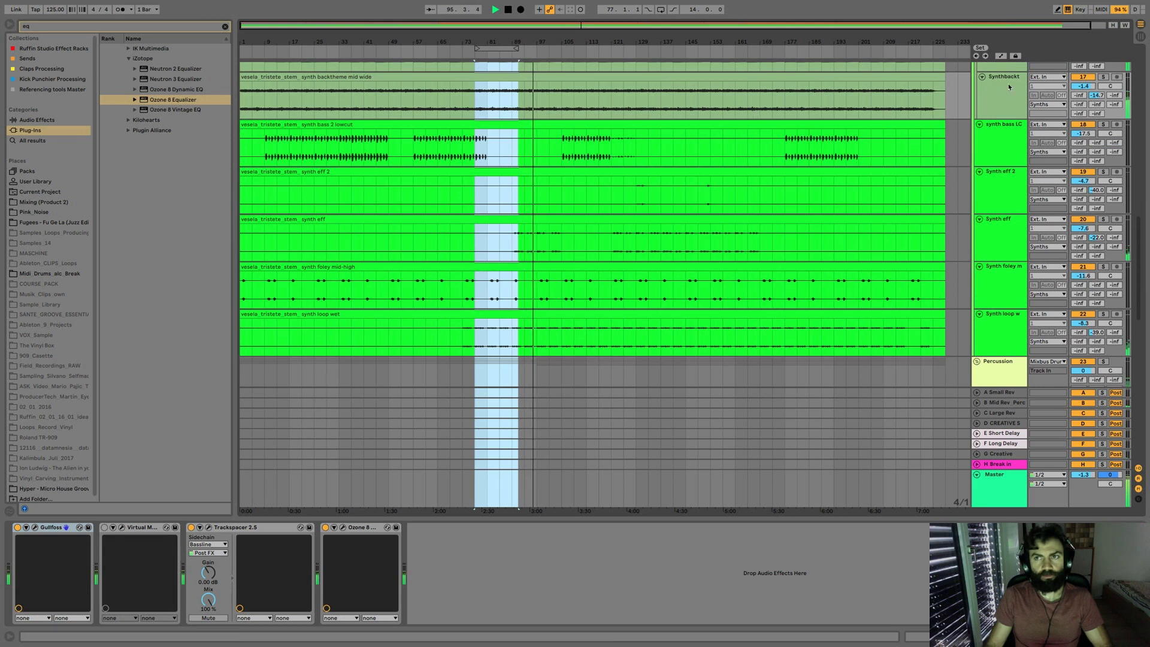
{"action": "left_click", "coordinate": [622, 102]}
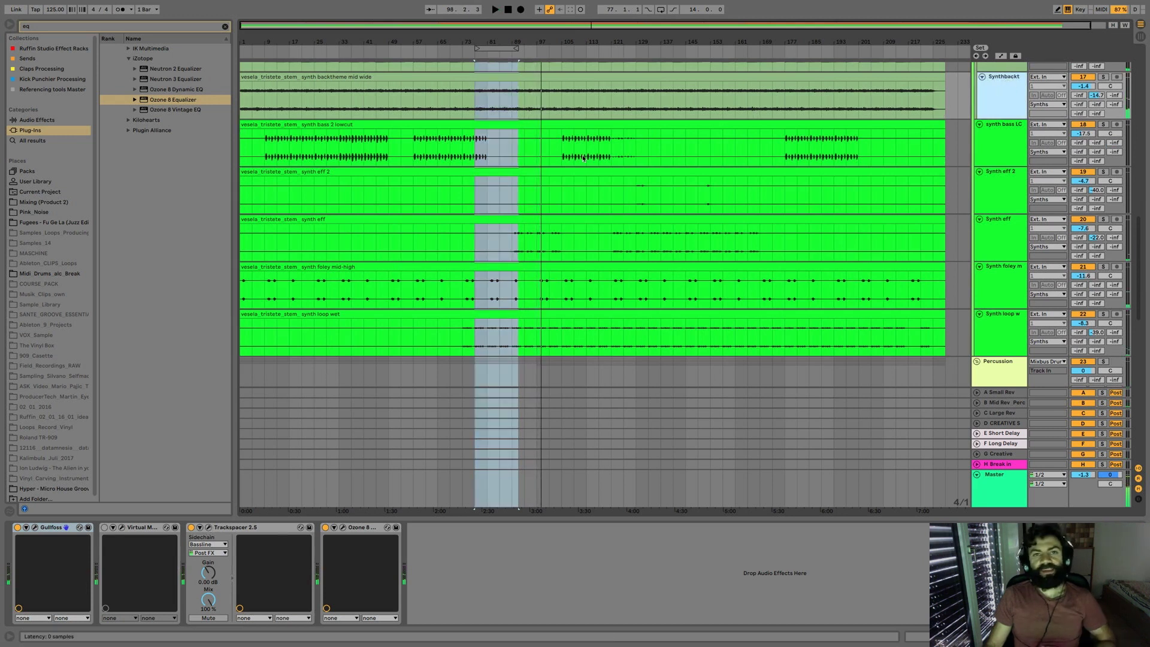
{"action": "left_click", "coordinate": [208, 527]}
{"action": "key", "text": "space"}
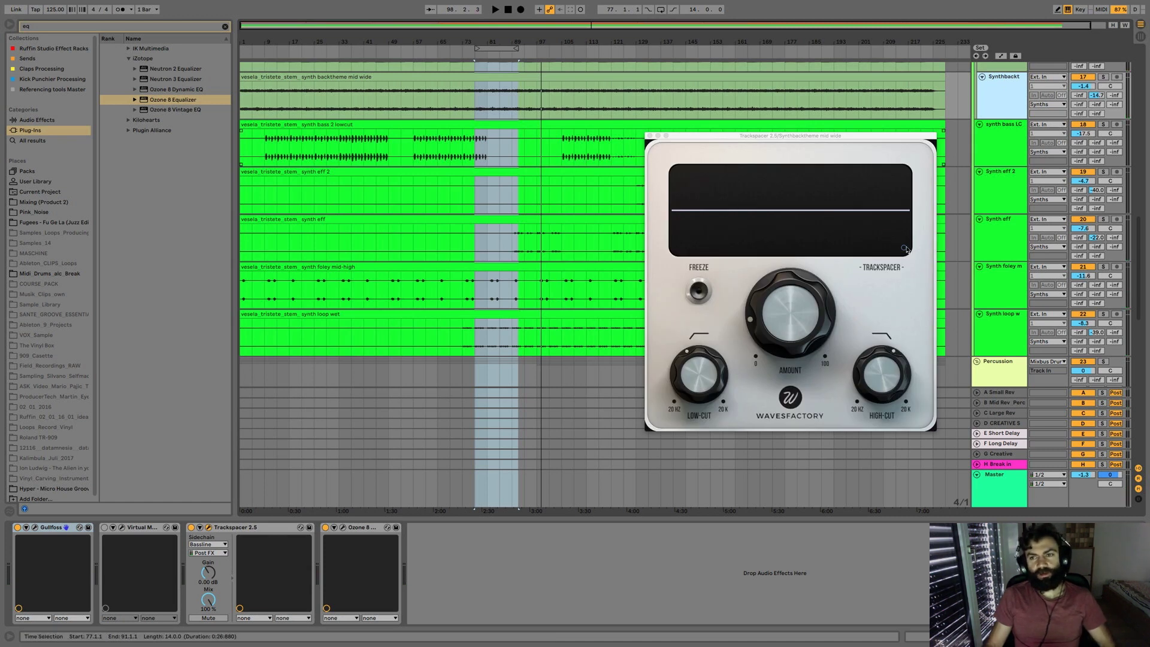
{"action": "left_click", "coordinate": [906, 247]}
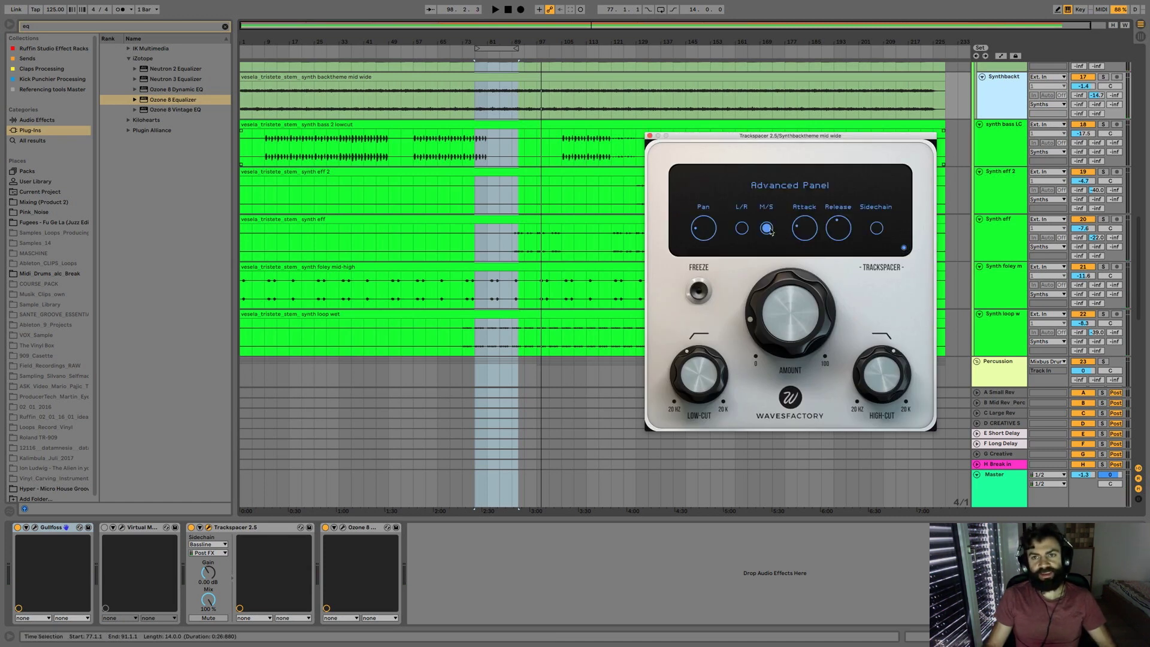
{"action": "left_click_drag", "start_coordinate": [704, 233], "coordinate": [705, 230]}
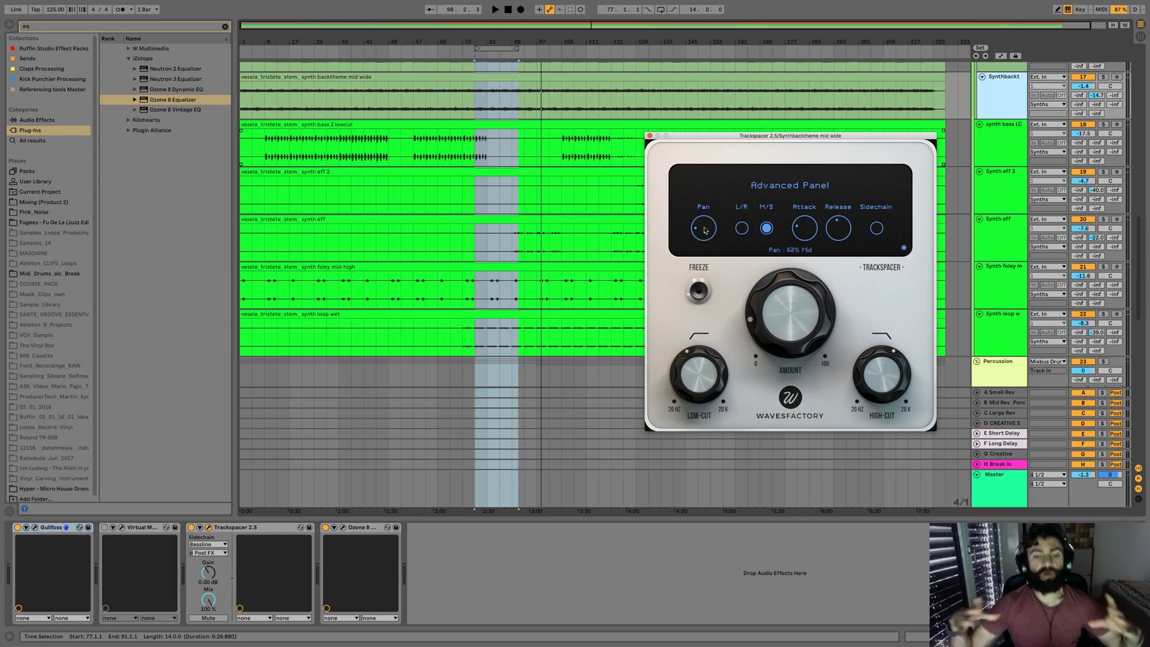
Step: Close the Trackspacer window and look over the synth tracks and the reverb return tracks
{"action": "left_click", "coordinate": [650, 136]}
{"action": "scroll", "coordinate": [497, 186], "scroll_direction": "up", "scroll_amount": 12}
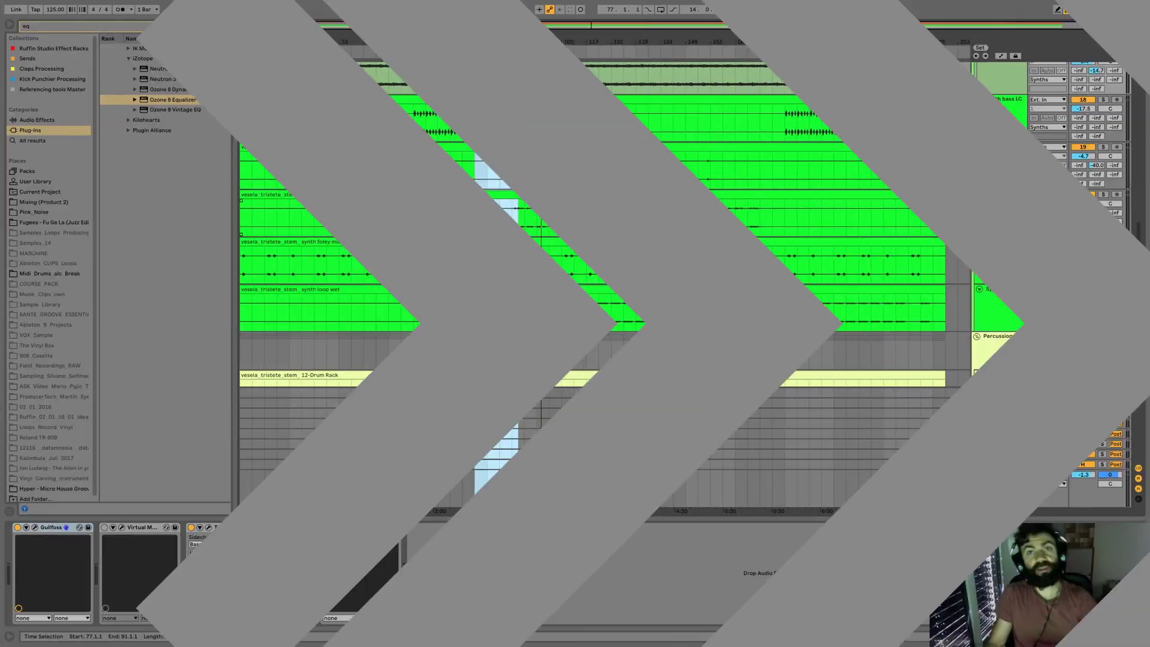
{"action": "scroll", "coordinate": [558, 210], "scroll_direction": "up", "scroll_amount": 5}
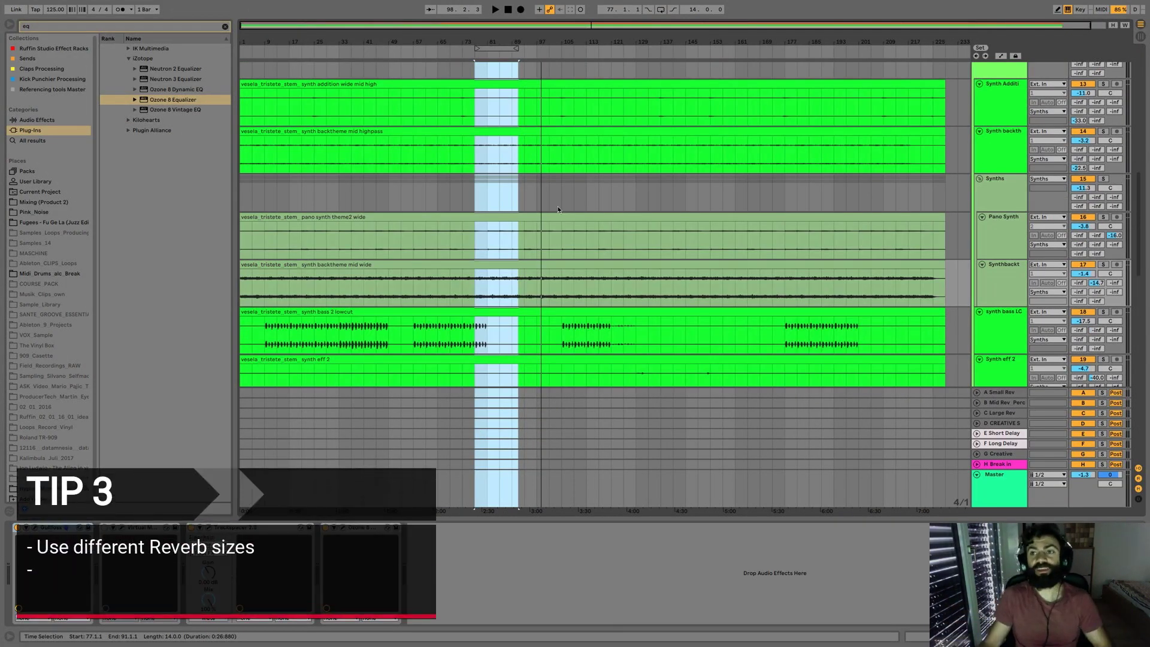
{"action": "scroll", "coordinate": [559, 210], "scroll_direction": "down", "scroll_amount": 3}
{"action": "scroll", "coordinate": [559, 210], "scroll_direction": "down", "scroll_amount": 1}
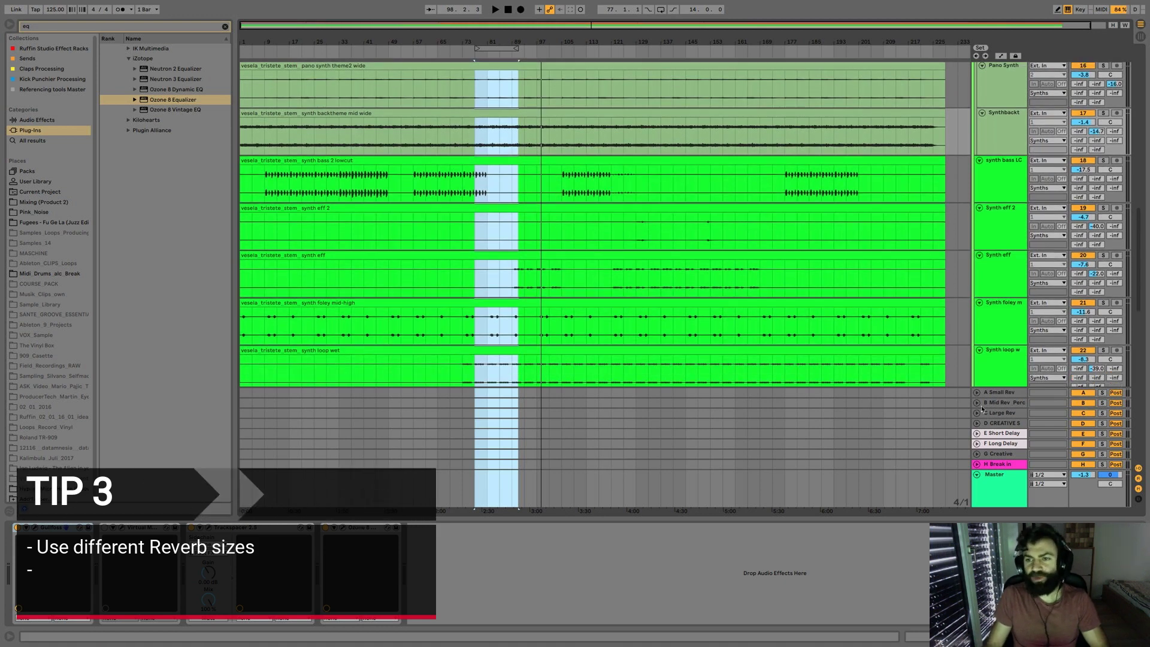
{"action": "scroll", "coordinate": [822, 339], "scroll_direction": "up", "scroll_amount": 3}
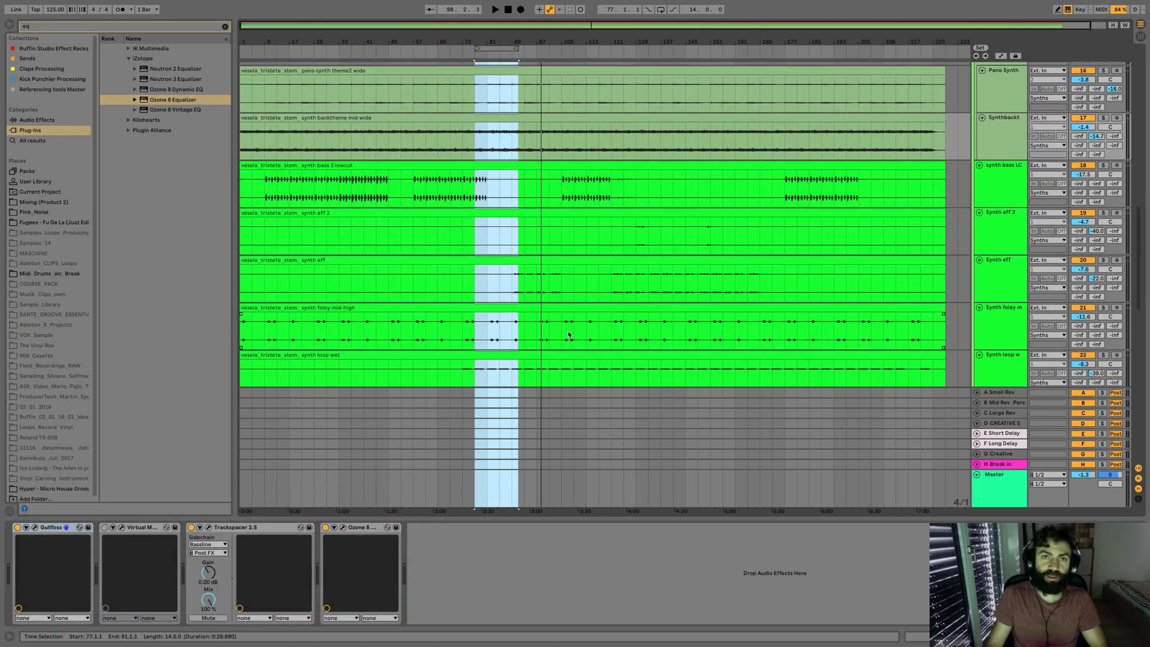
Step: Solo the Synthbackt and Pano Synth tracks and play them together from bar 77
{"action": "left_click", "coordinate": [1004, 258]}
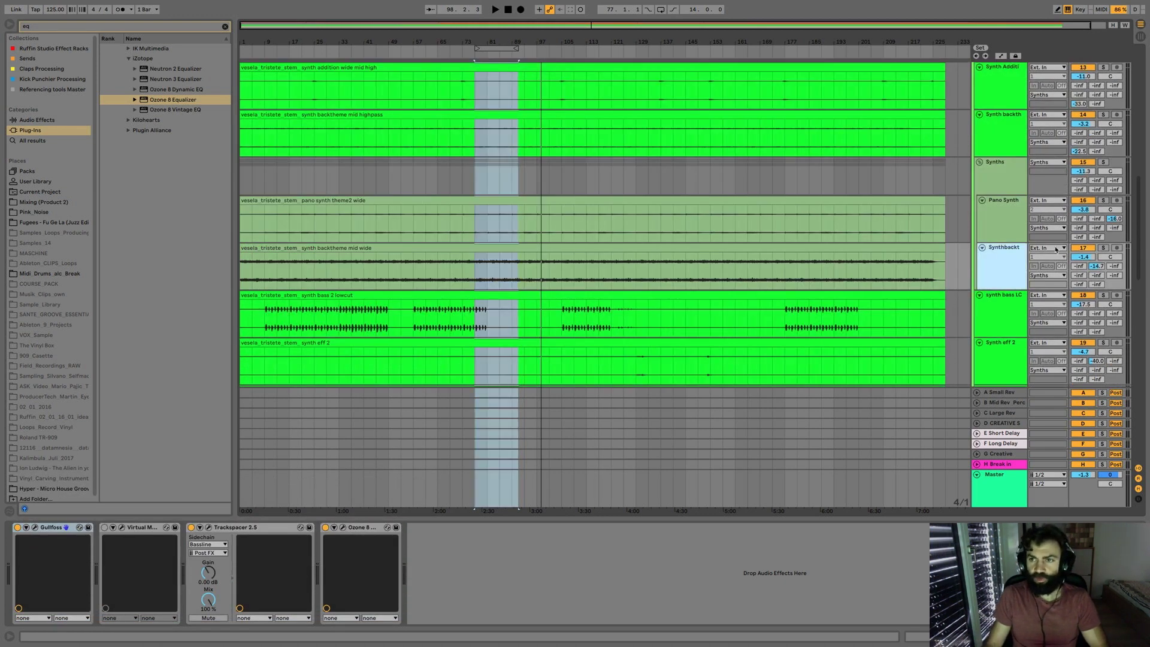
{"action": "left_click", "coordinate": [1104, 248]}
{"action": "key", "text": "space"}
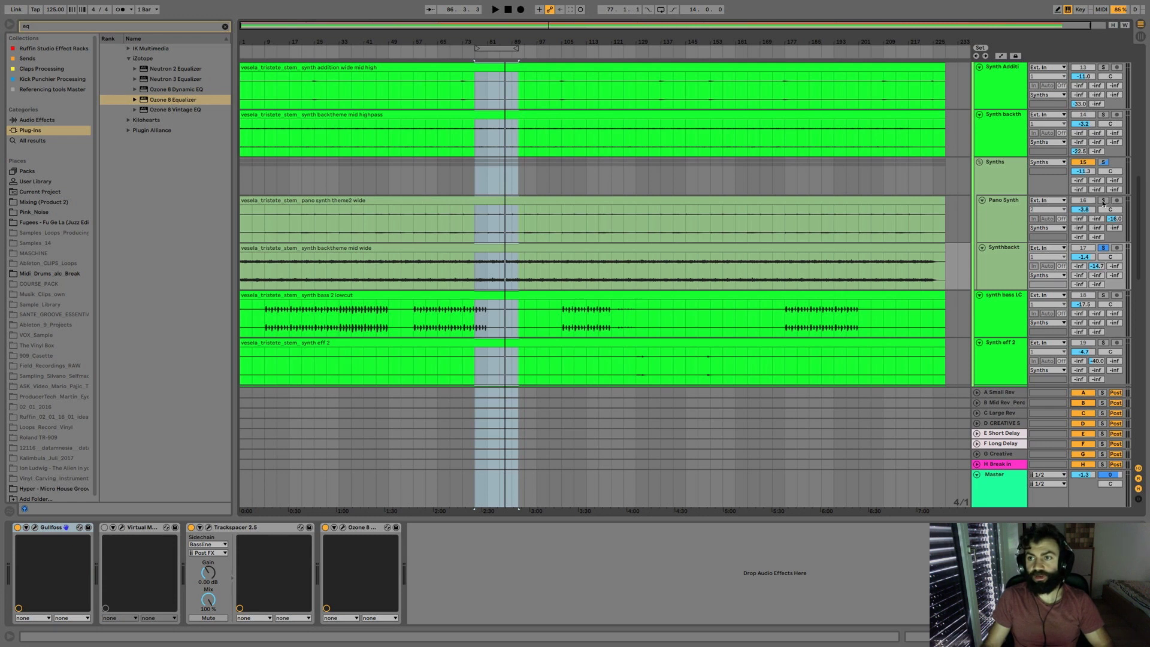
{"action": "key", "text": "space"}
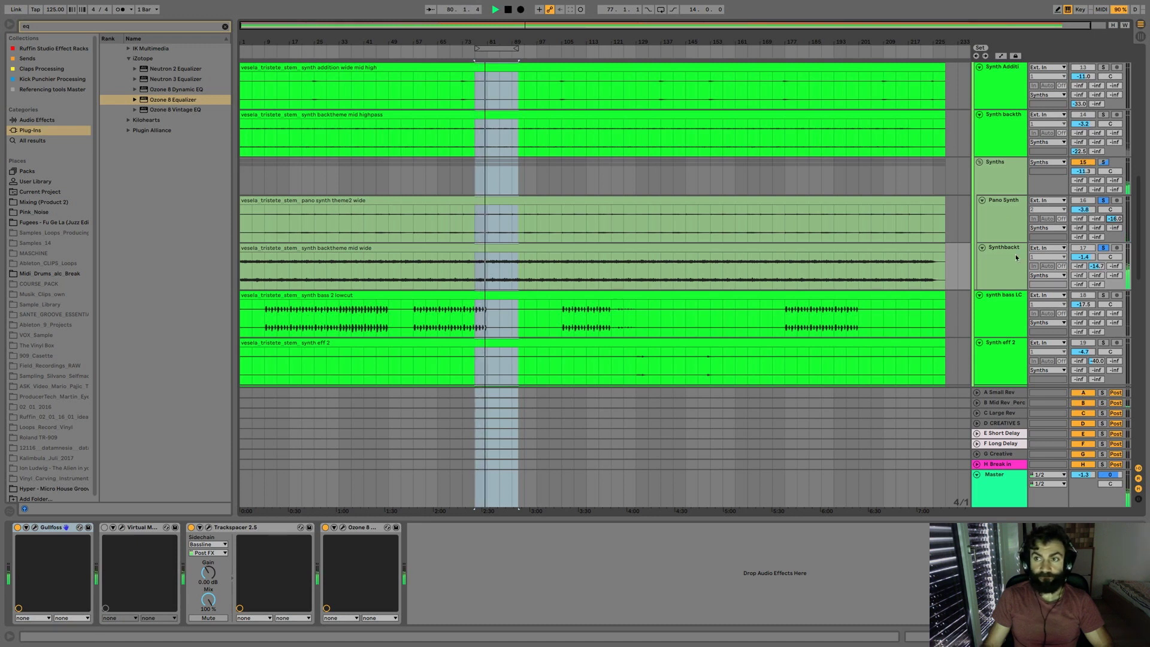
Step: Stop the synth playback, solo only the Clap 1 track and play it from bar 77
{"action": "scroll", "coordinate": [1015, 254], "scroll_direction": "up", "scroll_amount": 8}
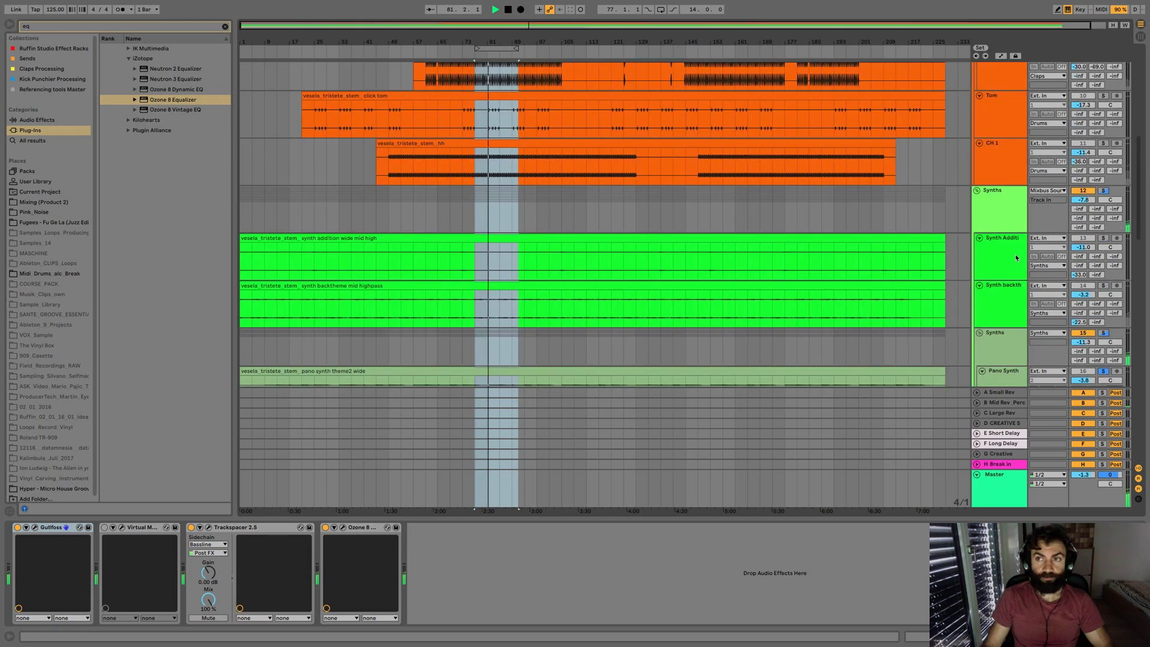
{"action": "scroll", "coordinate": [1015, 258], "scroll_direction": "up", "scroll_amount": 4}
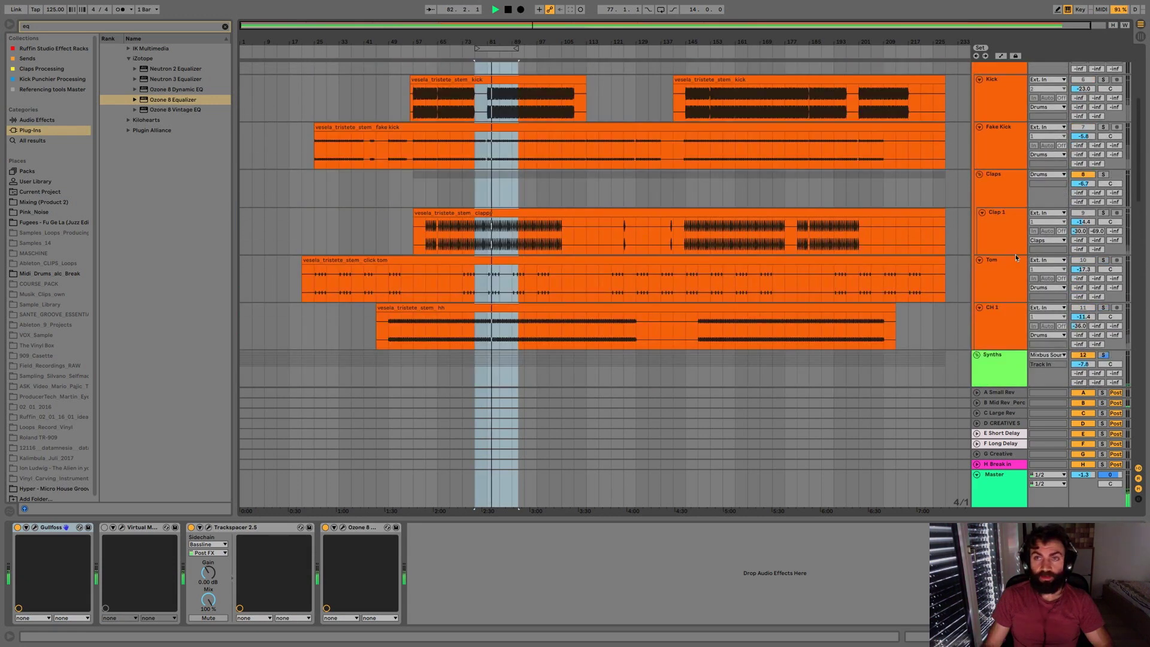
{"action": "scroll", "coordinate": [1015, 258], "scroll_direction": "up", "scroll_amount": 4}
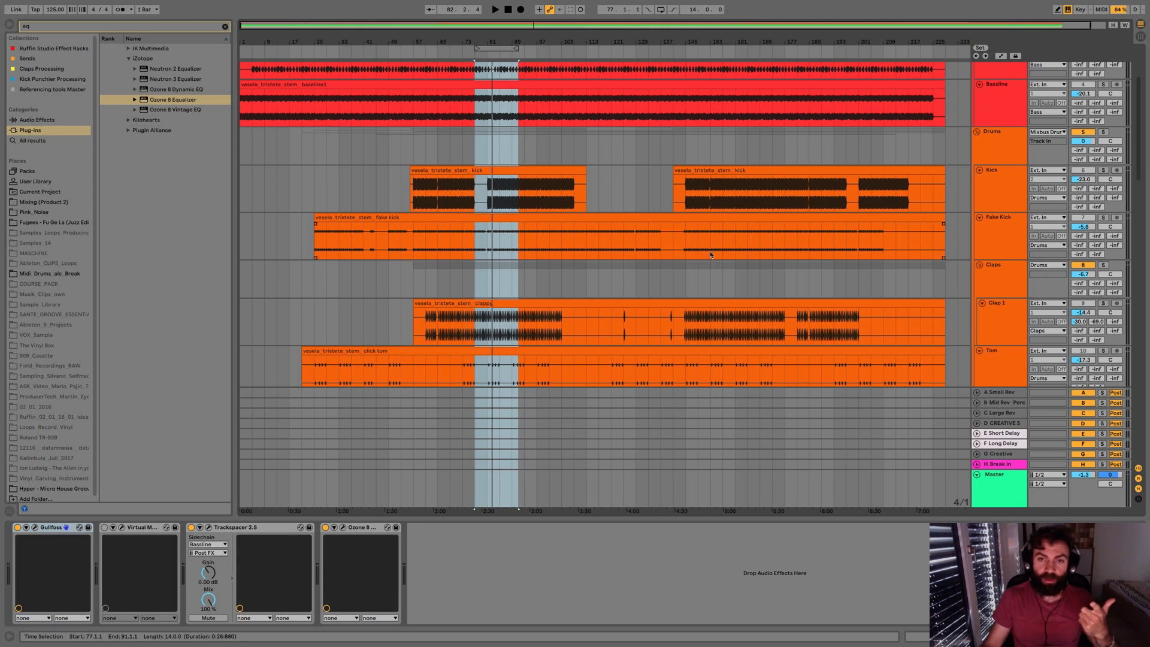
{"action": "scroll", "coordinate": [617, 245], "scroll_direction": "down", "scroll_amount": 7}
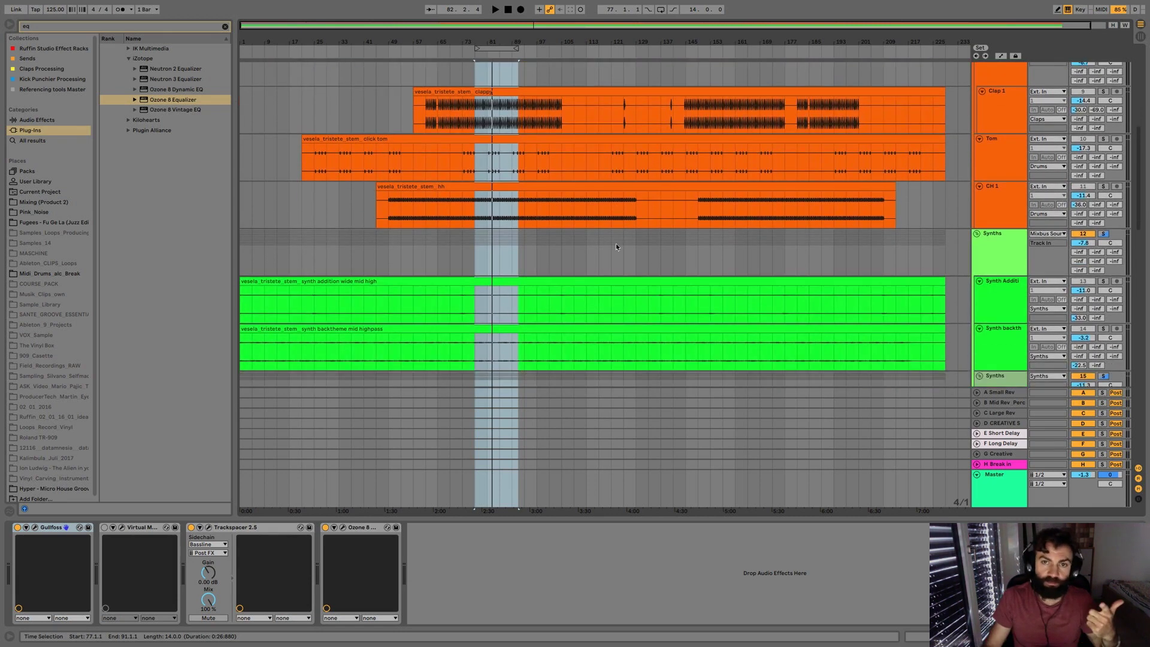
{"action": "scroll", "coordinate": [616, 243], "scroll_direction": "down", "scroll_amount": 5}
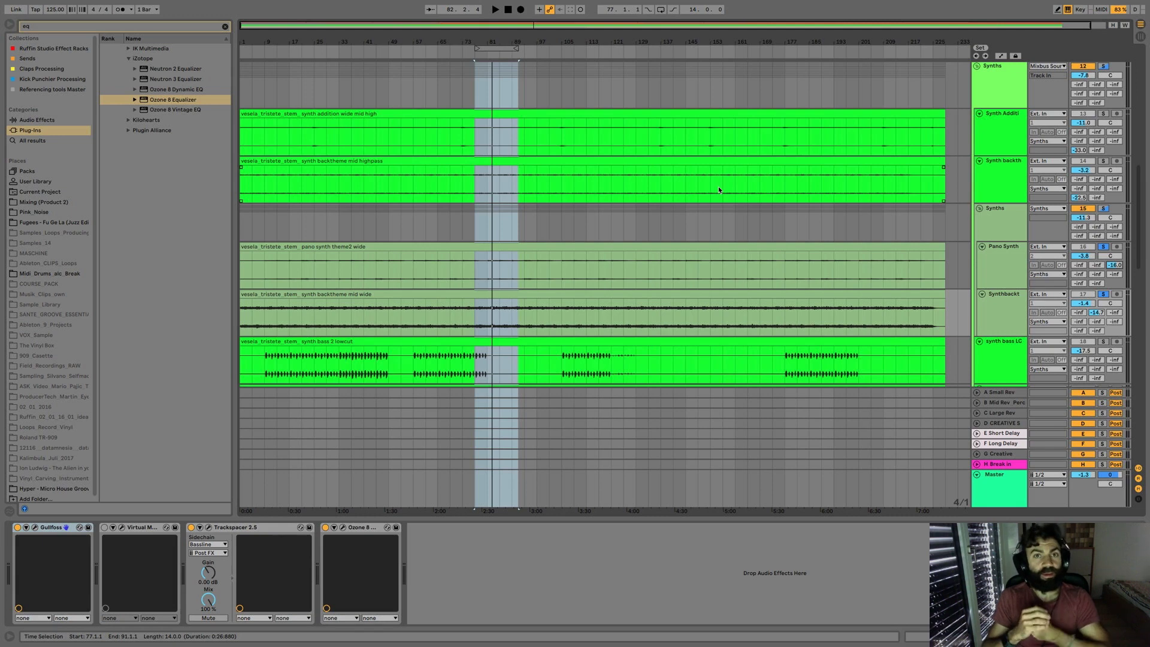
{"action": "scroll", "coordinate": [719, 191], "scroll_direction": "up", "scroll_amount": 6}
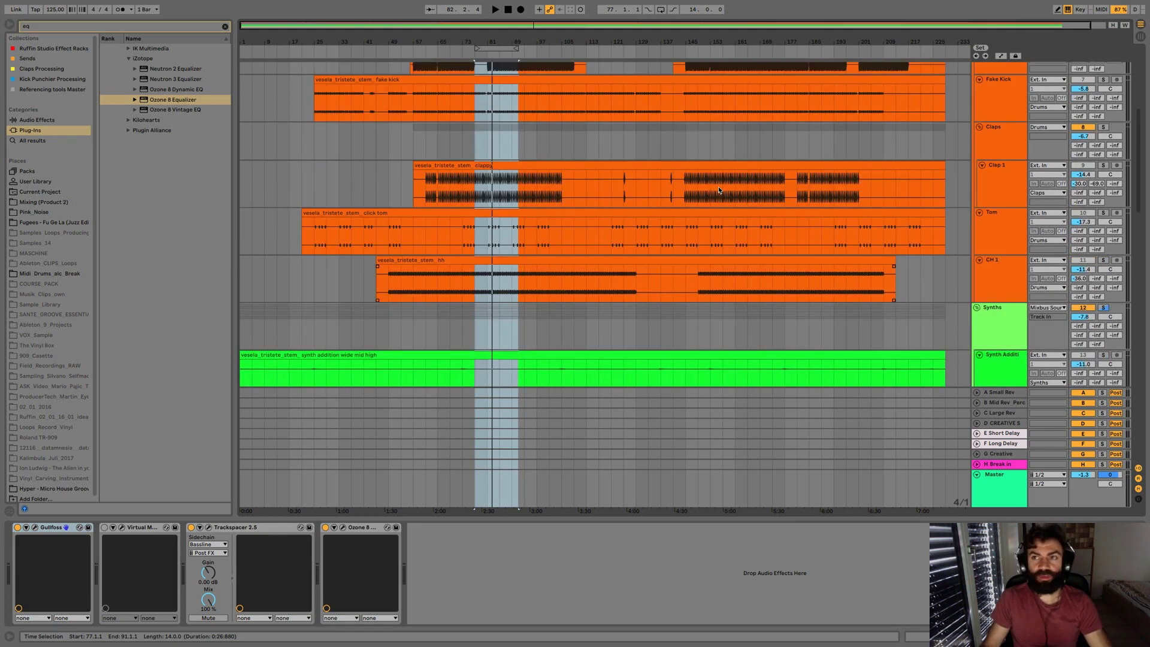
{"action": "left_click", "coordinate": [1103, 166]}
{"action": "key", "text": "space"}
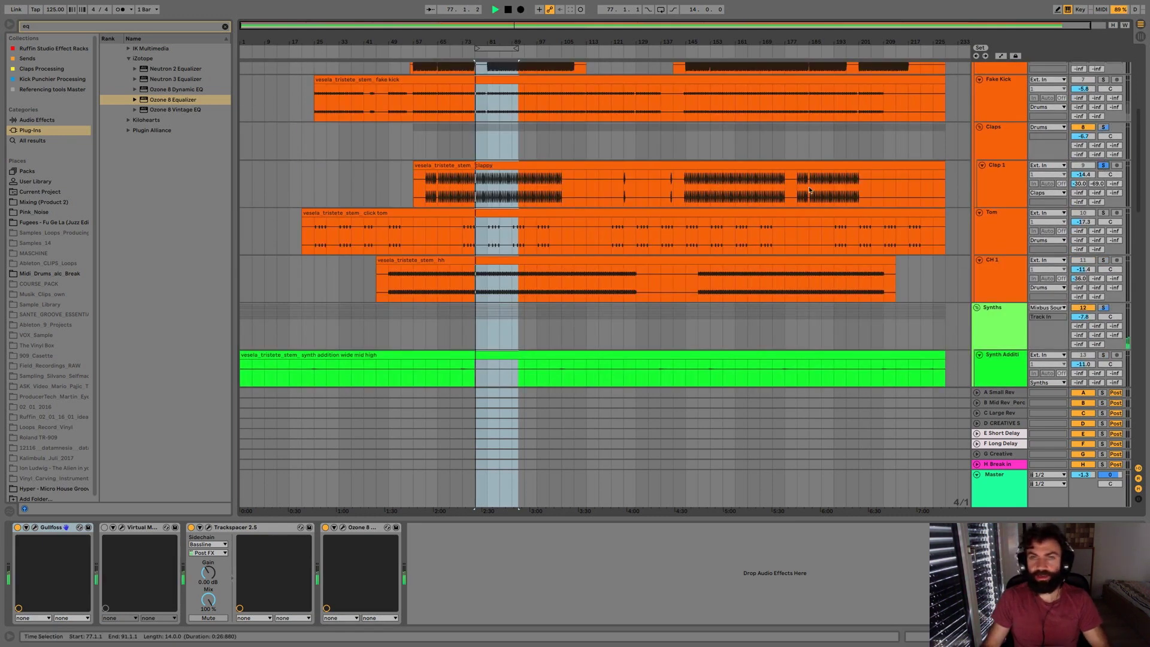
{"action": "scroll", "coordinate": [719, 269], "scroll_direction": "down", "scroll_amount": 1}
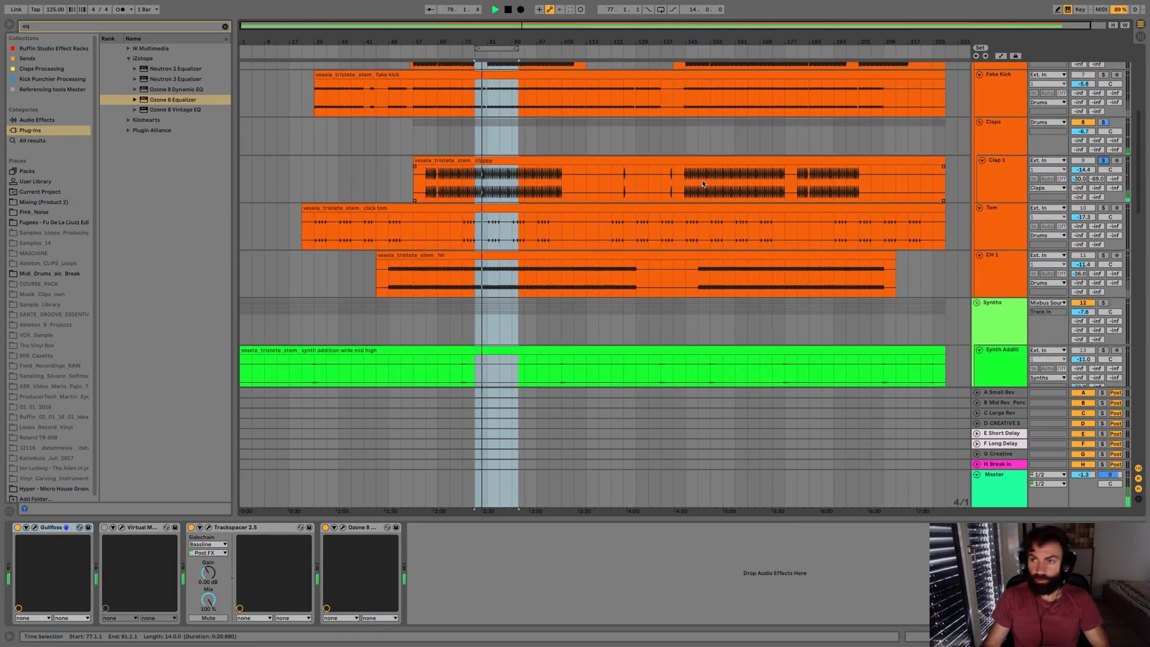
Step: Compare the soloed clap with the A Small Rev return off and on, leaving the return active and selected
{"action": "left_click", "coordinate": [1082, 393]}
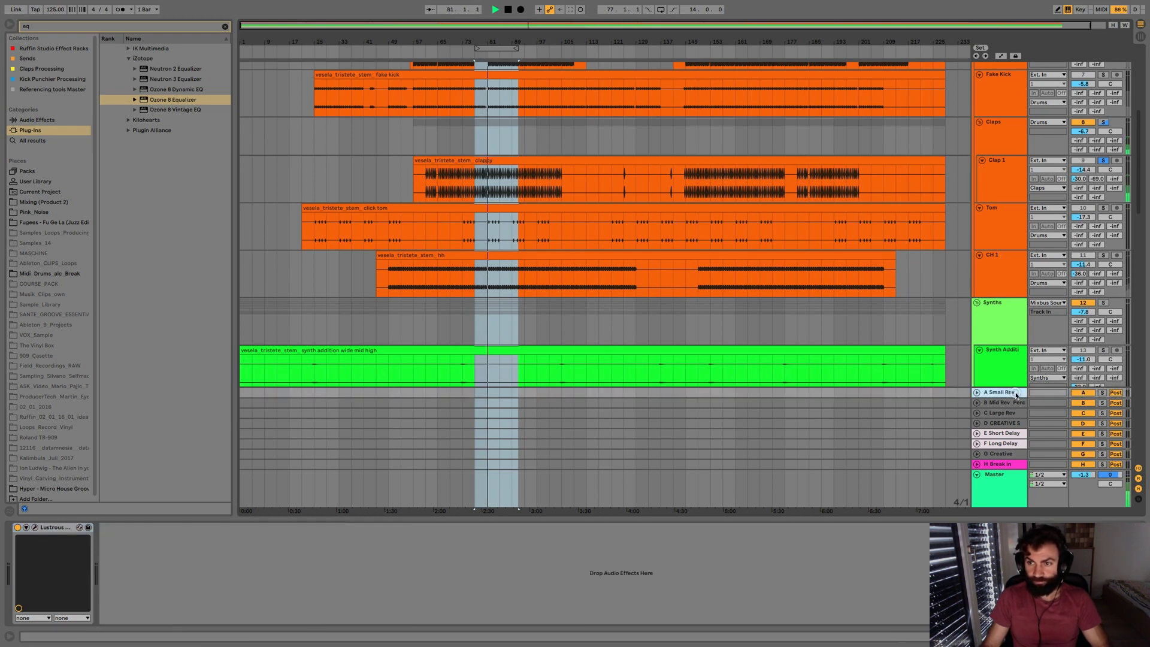
{"action": "left_click", "coordinate": [1083, 393]}
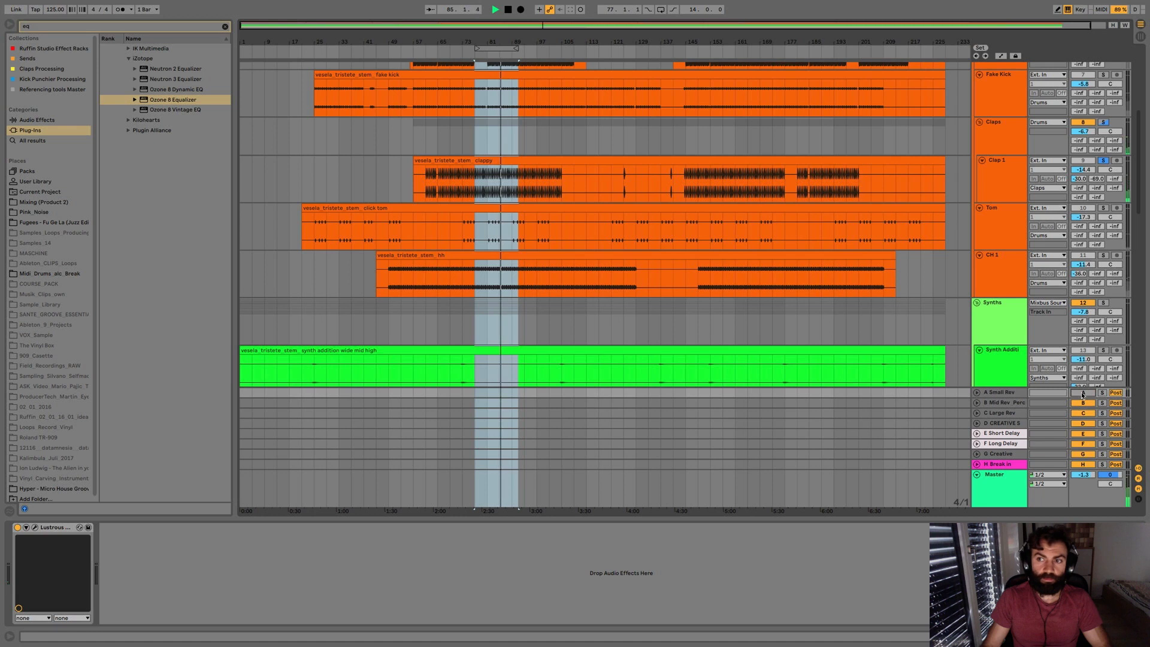
{"action": "left_click", "coordinate": [1083, 393]}
{"action": "left_click", "coordinate": [1009, 393]}
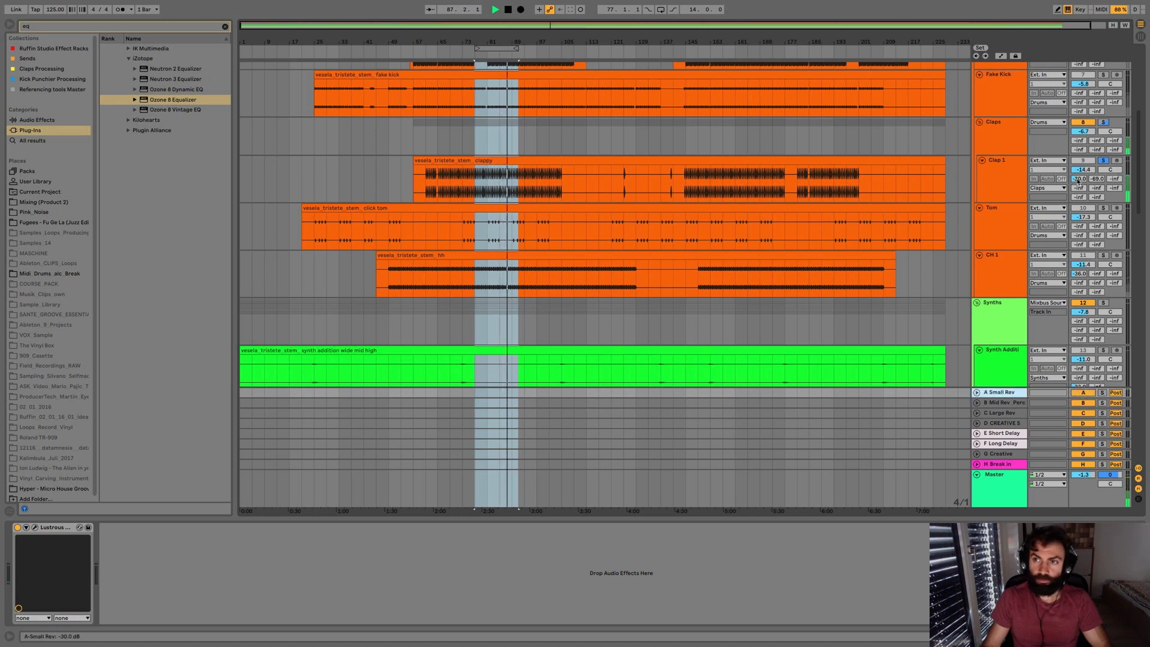
Step: Raise Clap 1's send to A Small Rev to -28.6 dB and compare the clap with that return off and on
{"action": "left_click_drag", "start_coordinate": [1076, 179], "coordinate": [1076, 179]}
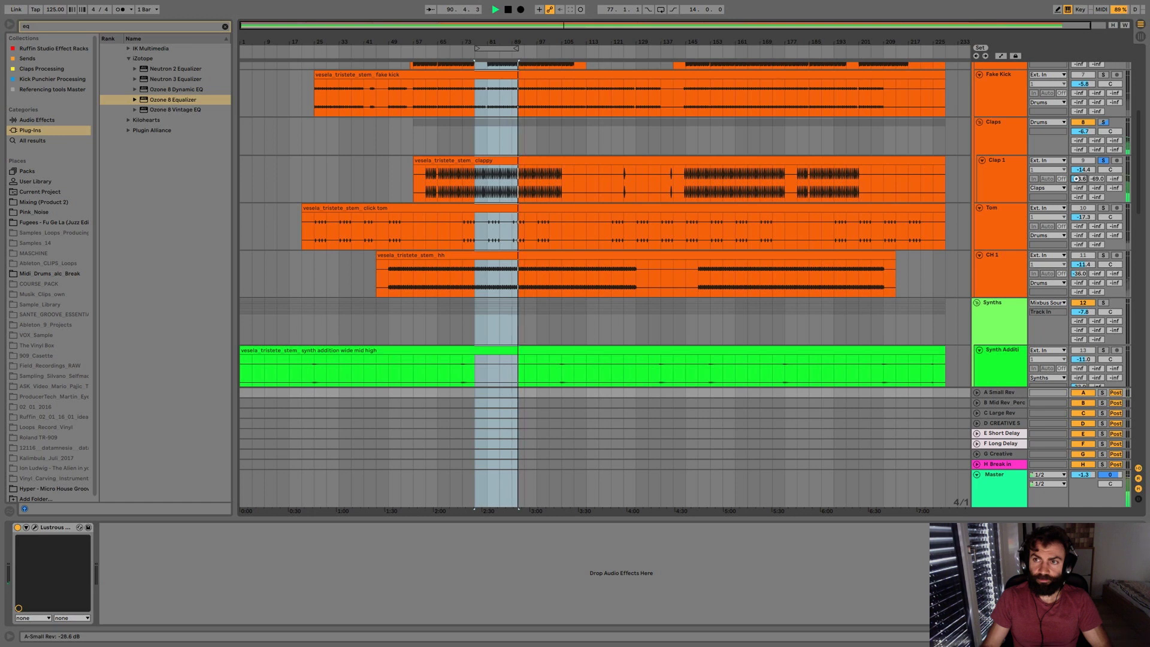
{"action": "left_click", "coordinate": [1082, 394]}
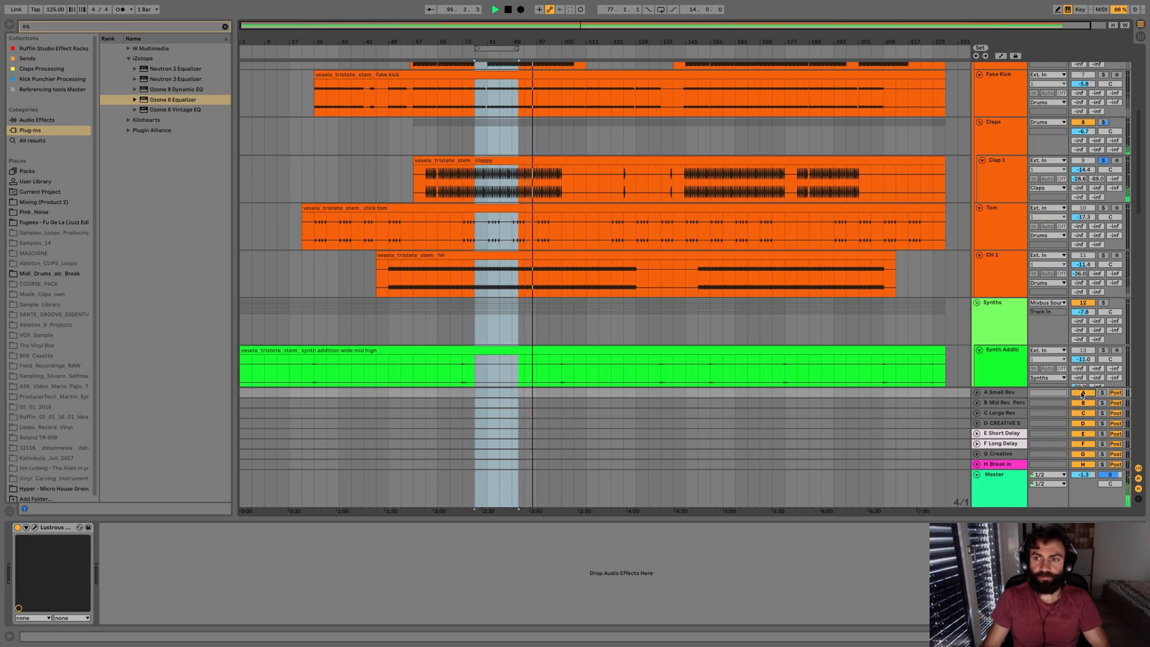
{"action": "key", "text": "space"}
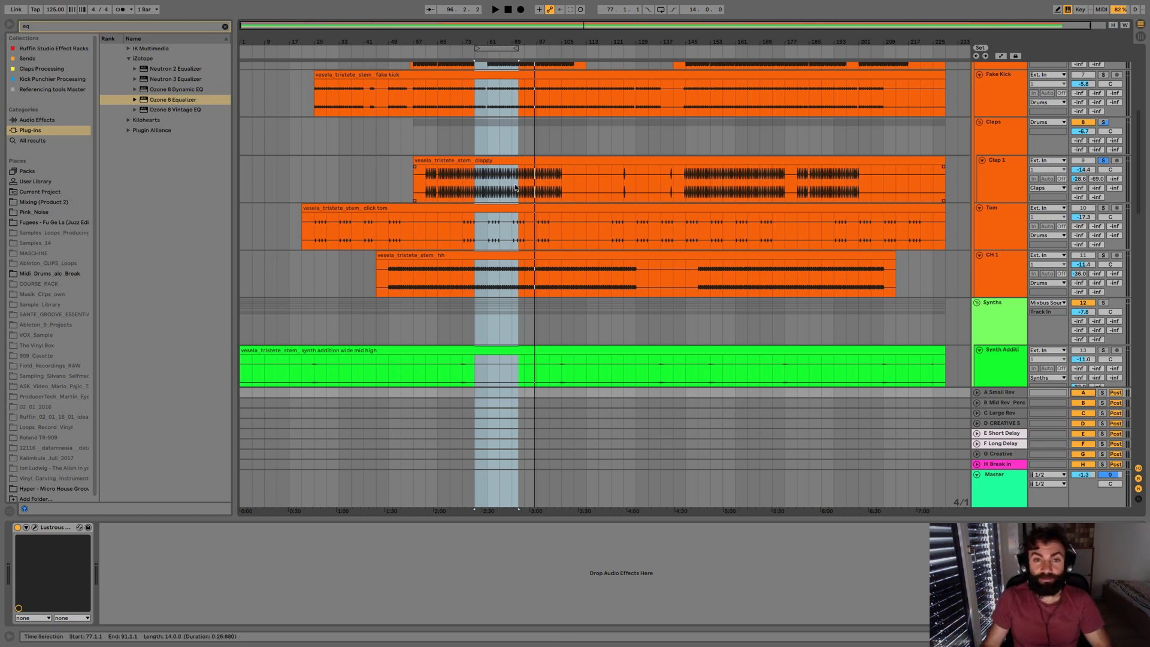
{"action": "key", "text": "space"}
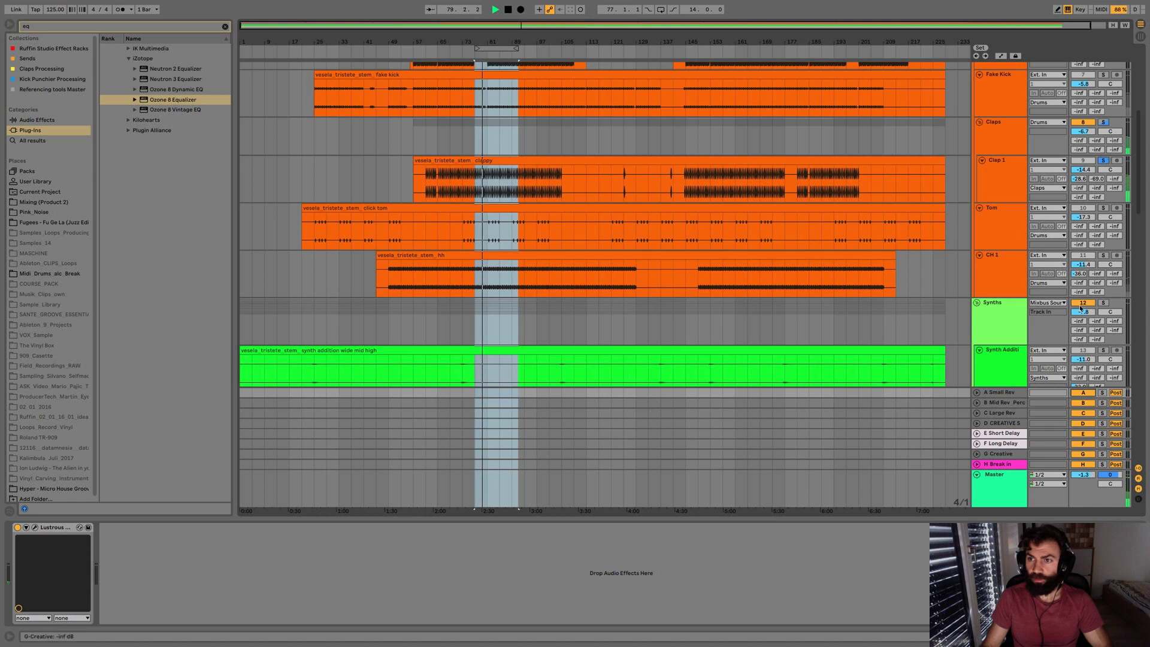
{"action": "left_click", "coordinate": [1081, 393]}
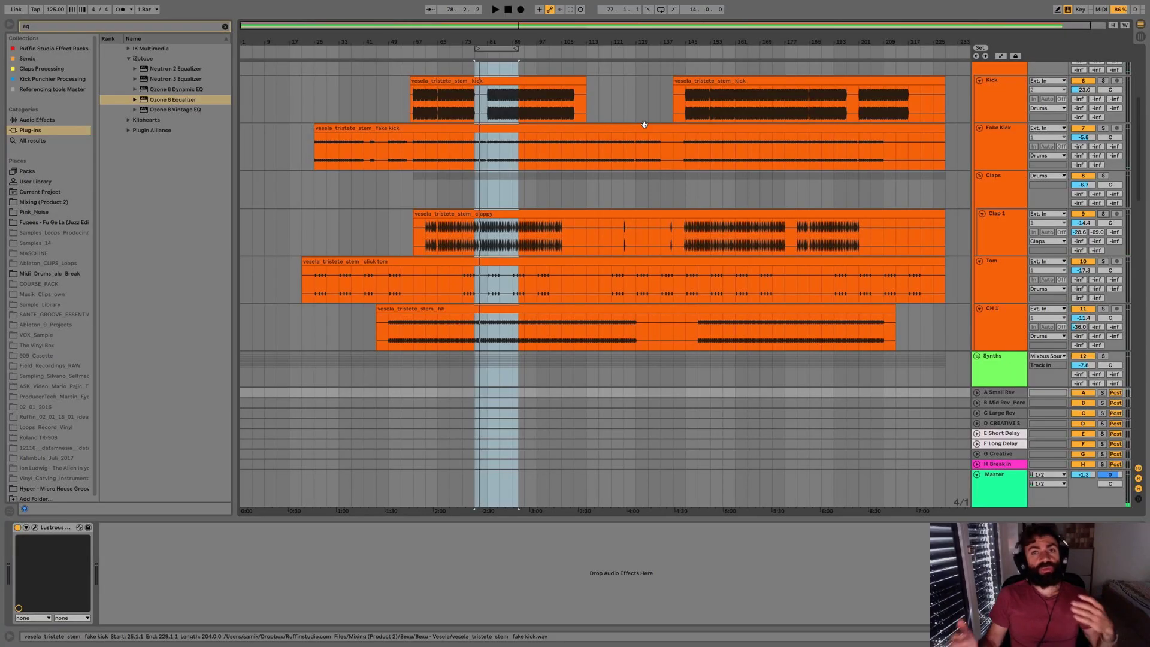
{"action": "scroll", "coordinate": [659, 162], "scroll_direction": "up", "scroll_amount": 5}
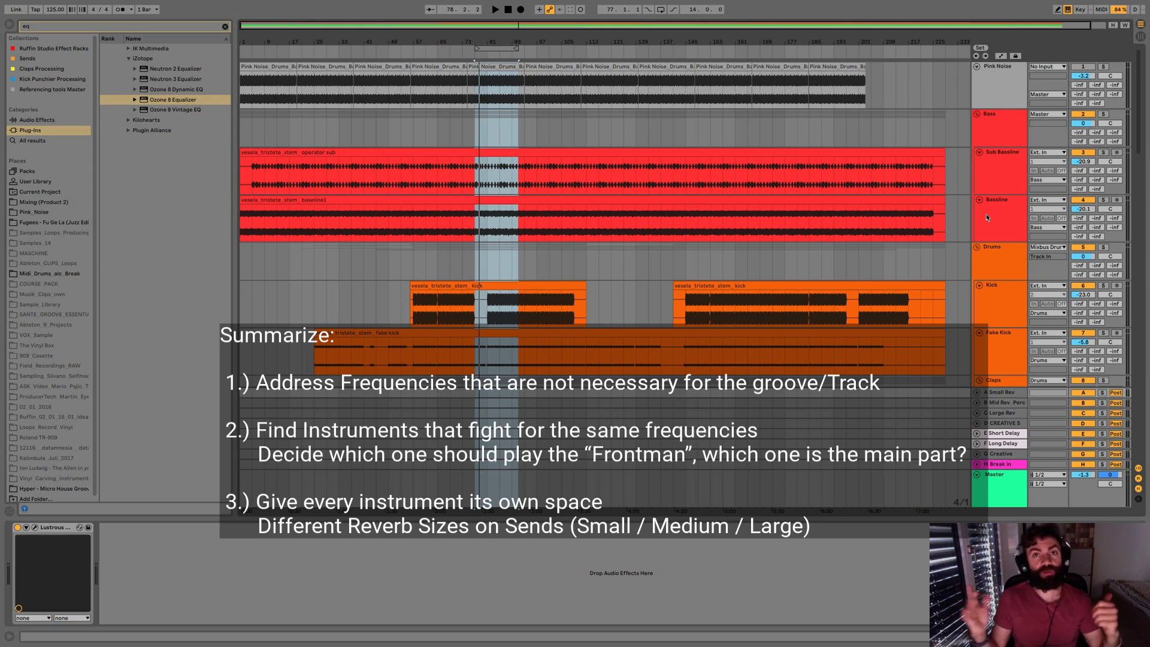
{"action": "scroll", "coordinate": [737, 205], "scroll_direction": "down", "scroll_amount": 3}
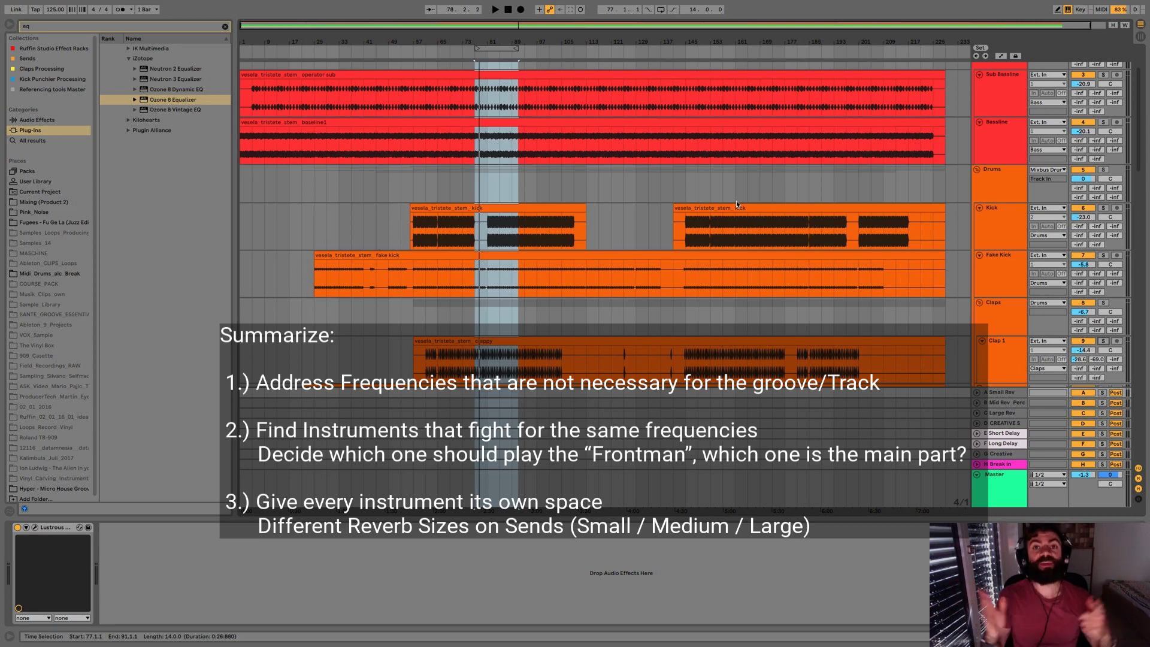
{"action": "scroll", "coordinate": [603, 190], "scroll_direction": "down", "scroll_amount": 5}
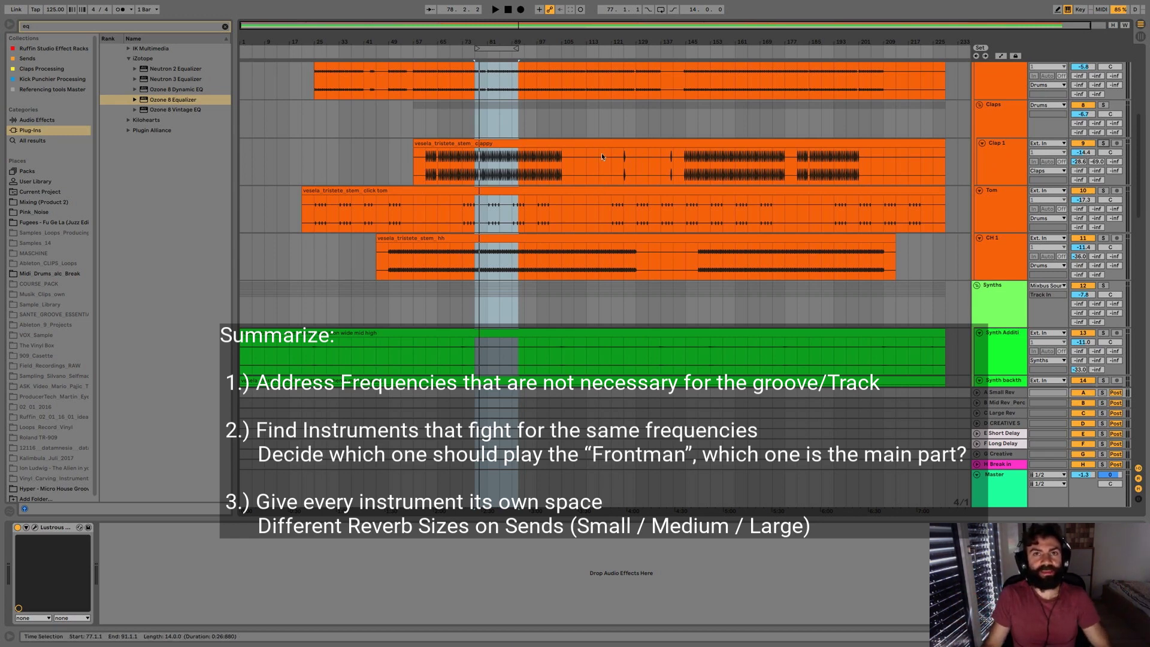
{"action": "scroll", "coordinate": [602, 156], "scroll_direction": "down", "scroll_amount": 5}
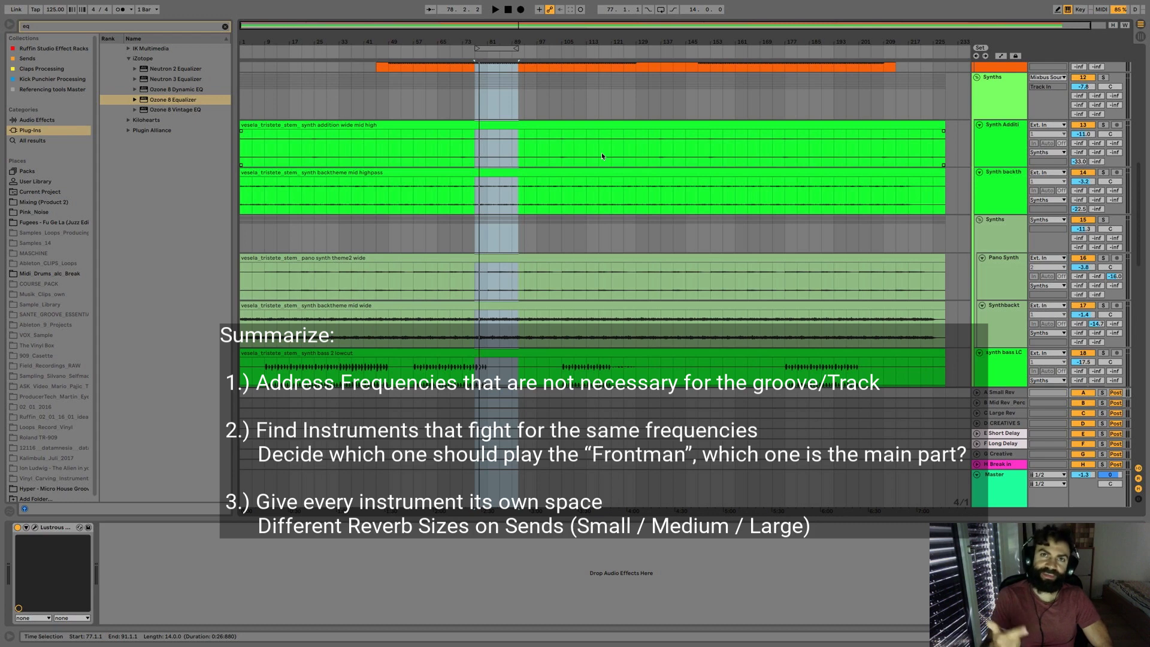
{"action": "scroll", "coordinate": [603, 156], "scroll_direction": "up", "scroll_amount": 4}
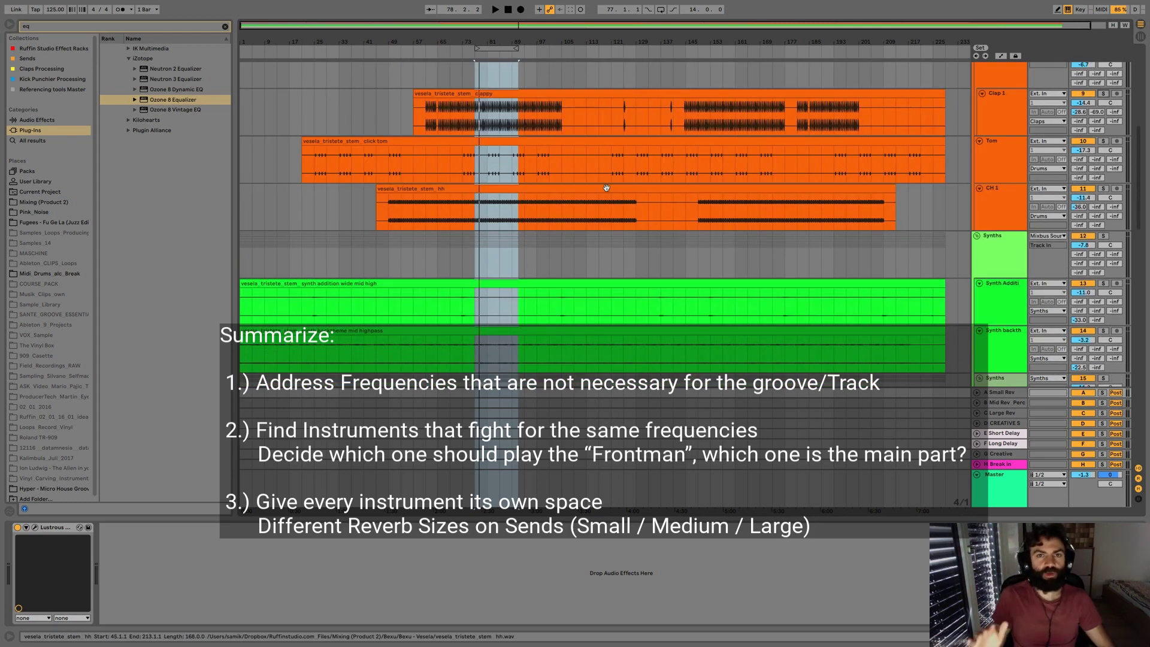
Step: Play the full mix from bar 77 and open the ADPTR MetricAB window on the Master track for reference comparison
{"action": "scroll", "coordinate": [606, 188], "scroll_direction": "up", "scroll_amount": 2}
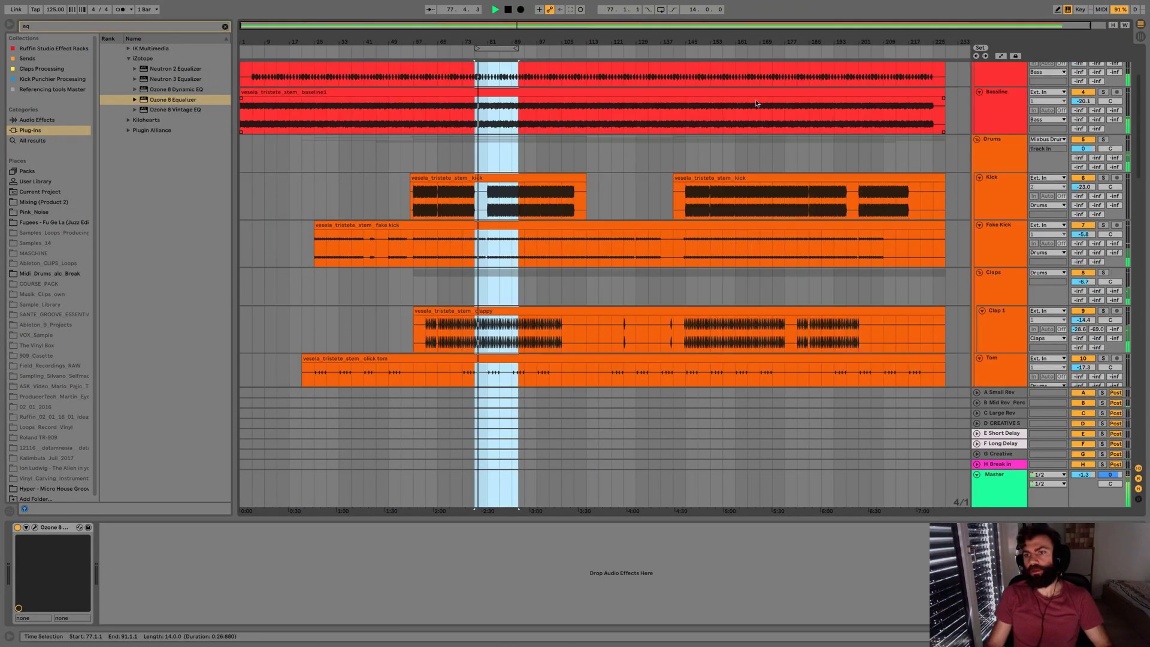
{"action": "left_click", "coordinate": [994, 479]}
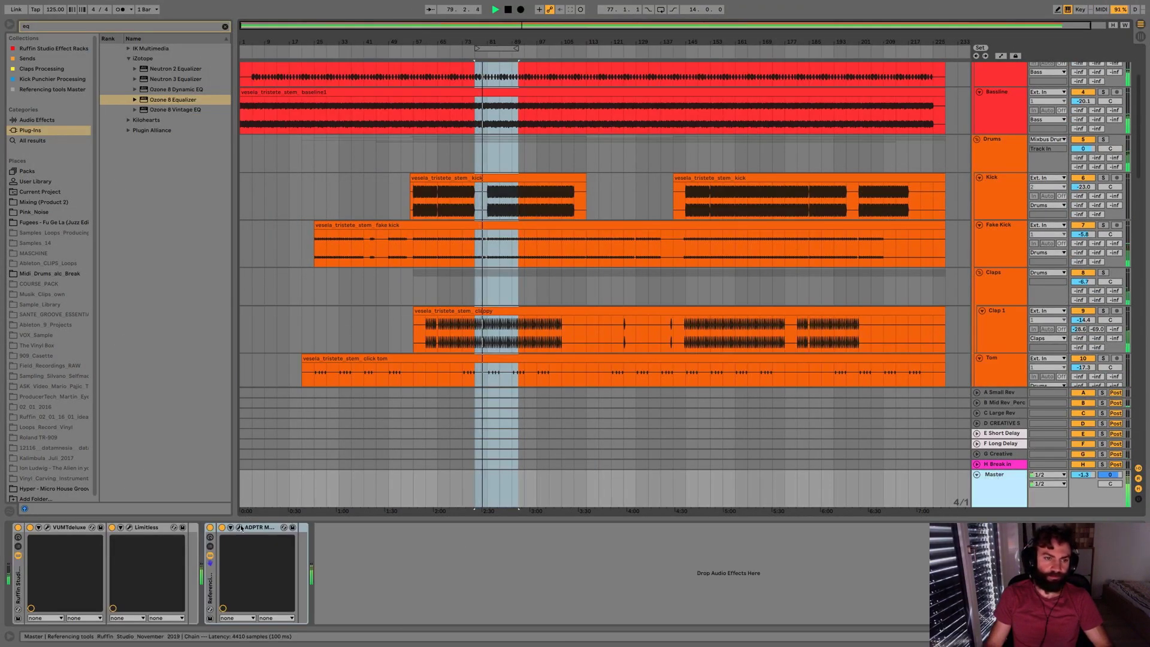
{"action": "key", "text": "super+alt+p"}
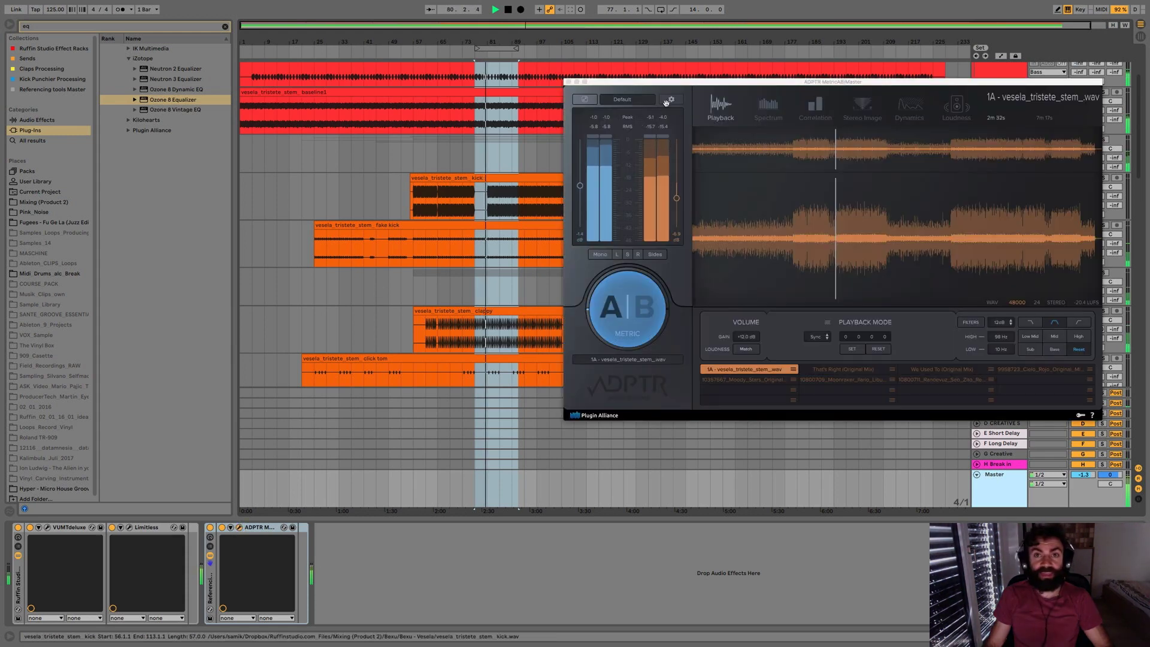
{"action": "left_click_drag", "start_coordinate": [667, 84], "coordinate": [565, 109]}
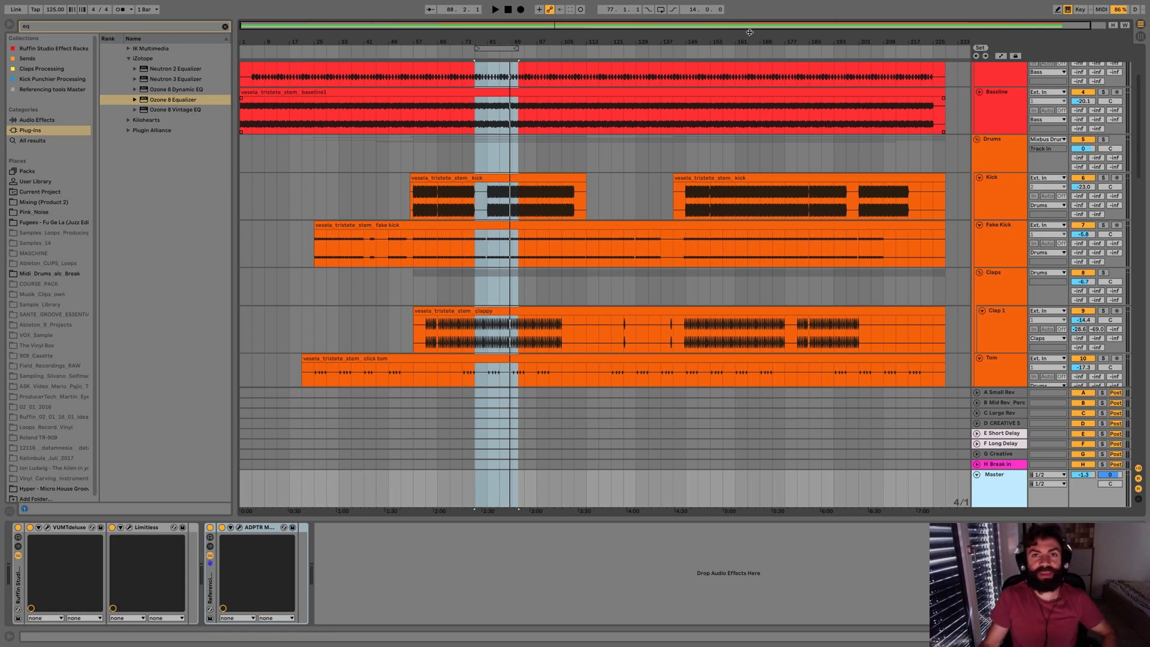
{"action": "mouse_move", "coordinate": [780, 4]}
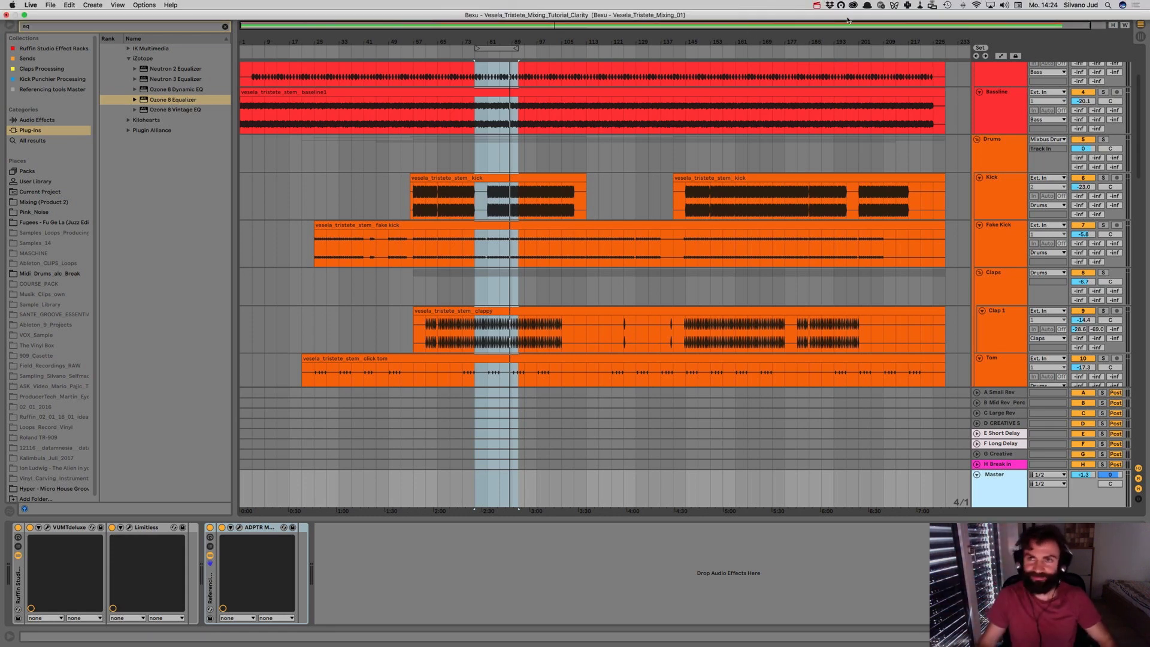